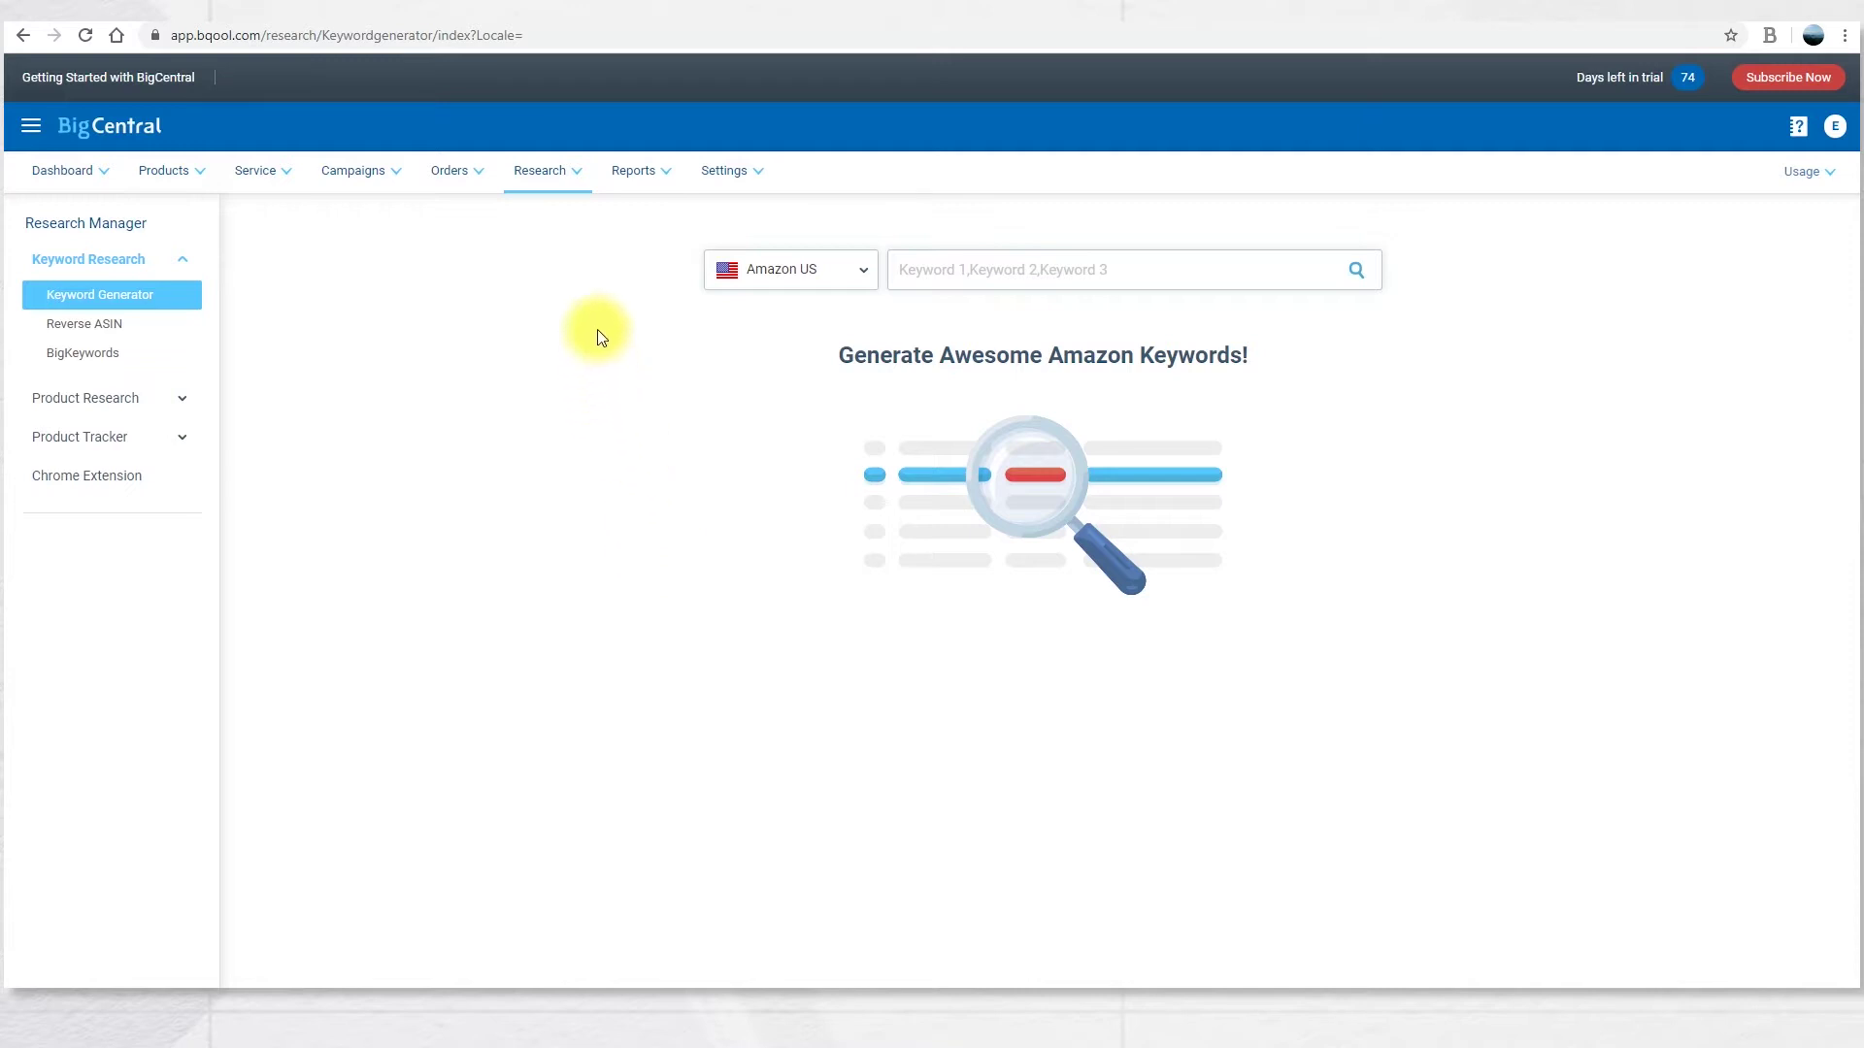
Open the Research section to get to BigCentral's keyword research tools.
click(572, 177)
Stop at Reverse ASIN, then move on to the BigKeywords analytics page.
click(172, 329)
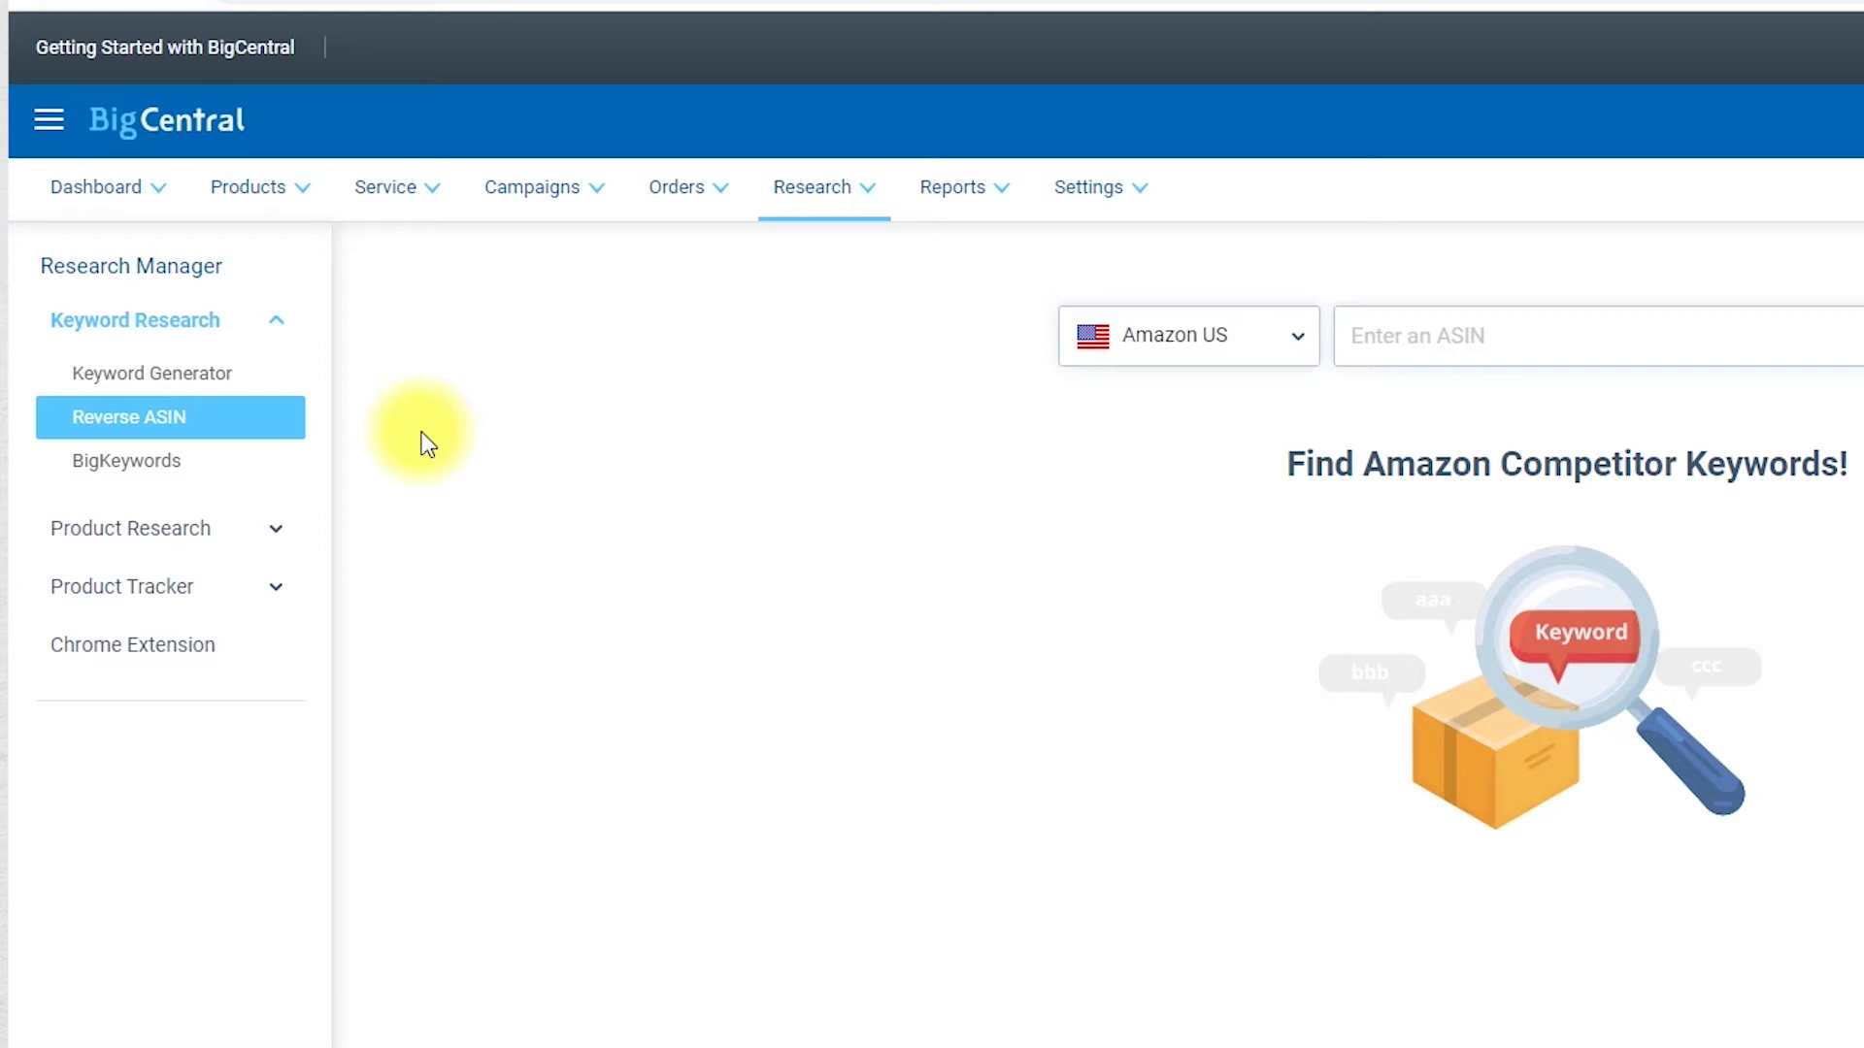
click(284, 474)
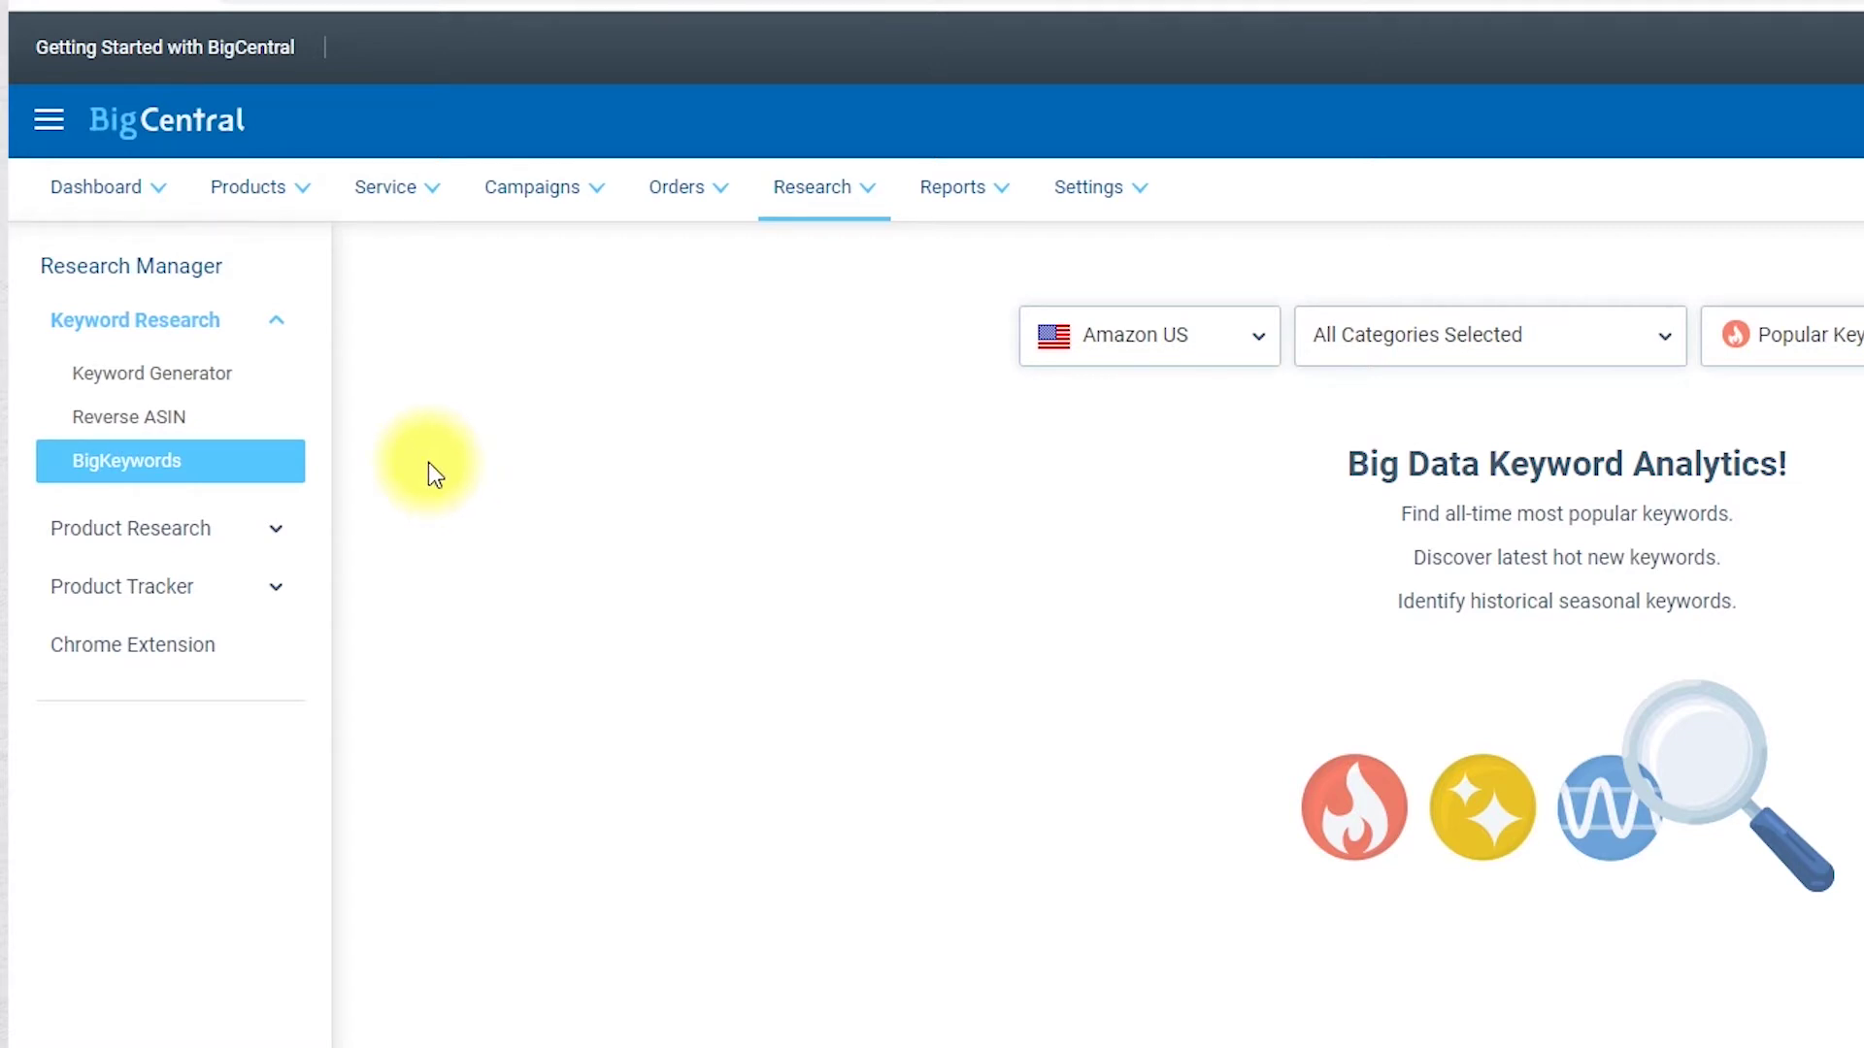
Search the Keyword Generator for 'water bottle' on Amazon US.
click(240, 391)
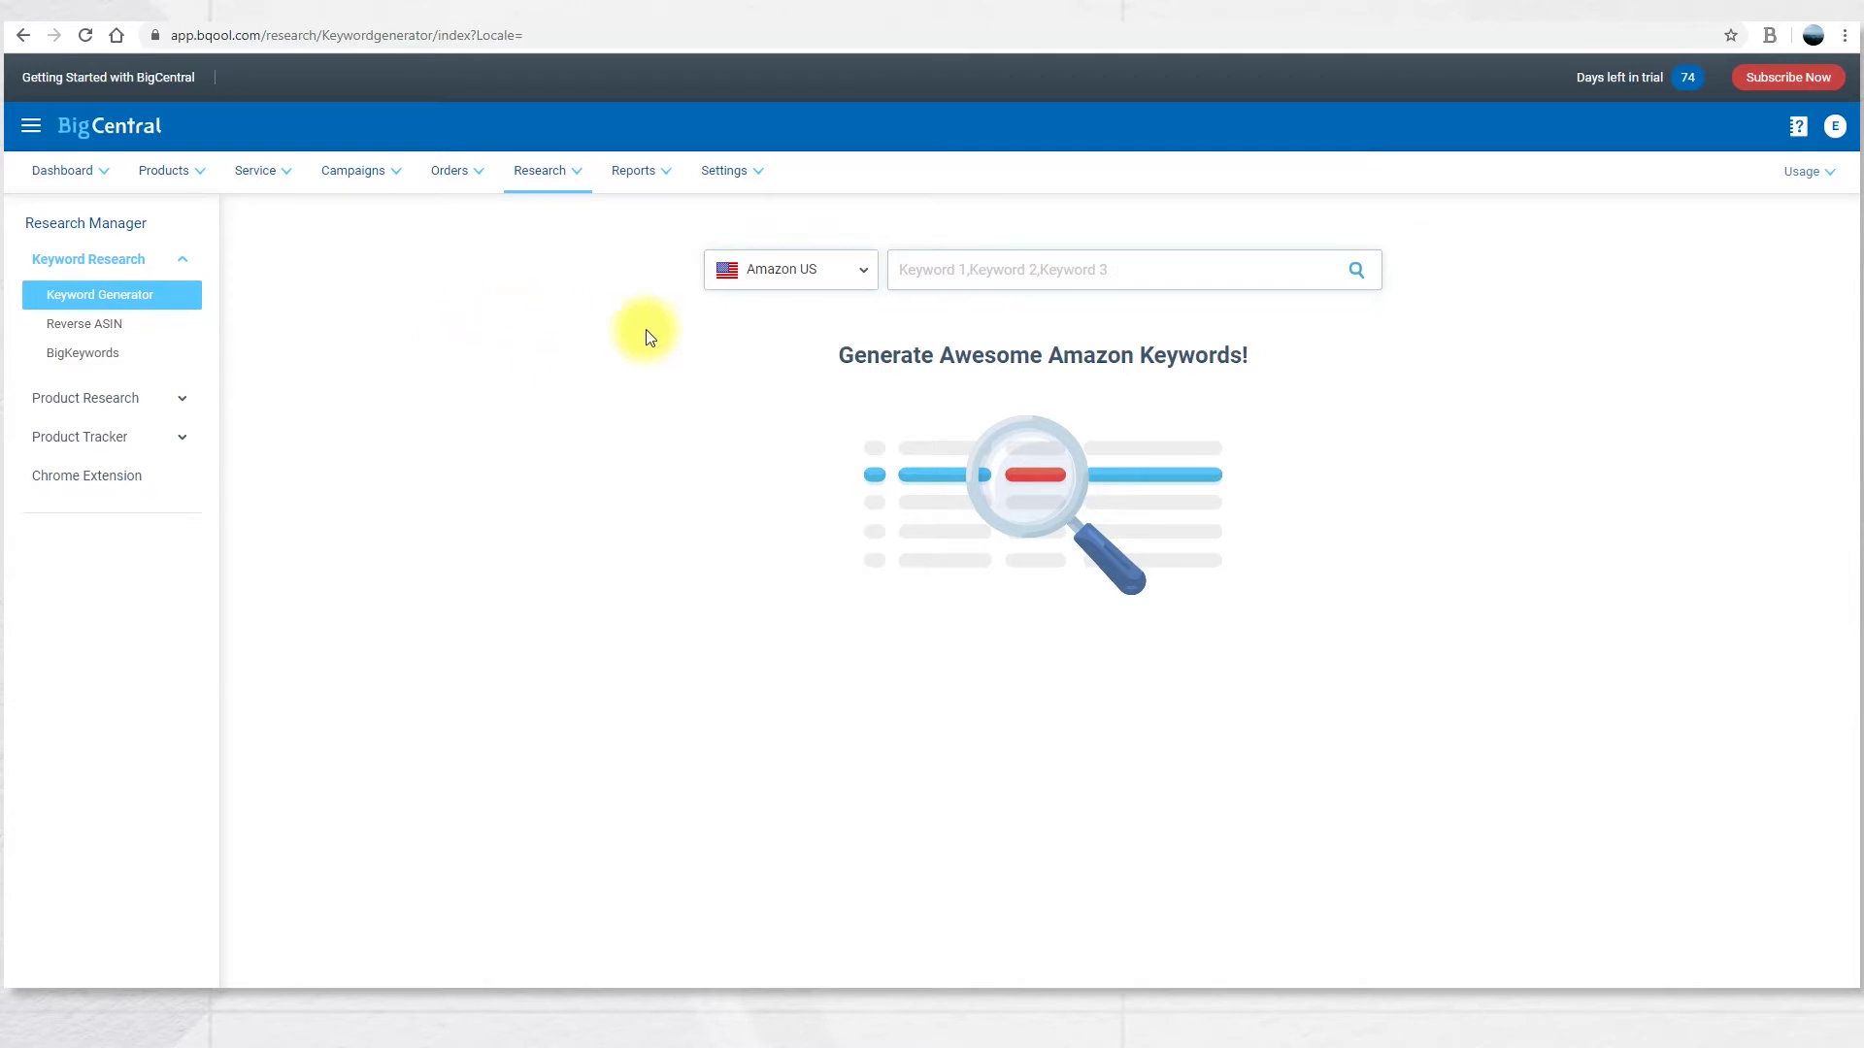
click(994, 277)
text(wate)
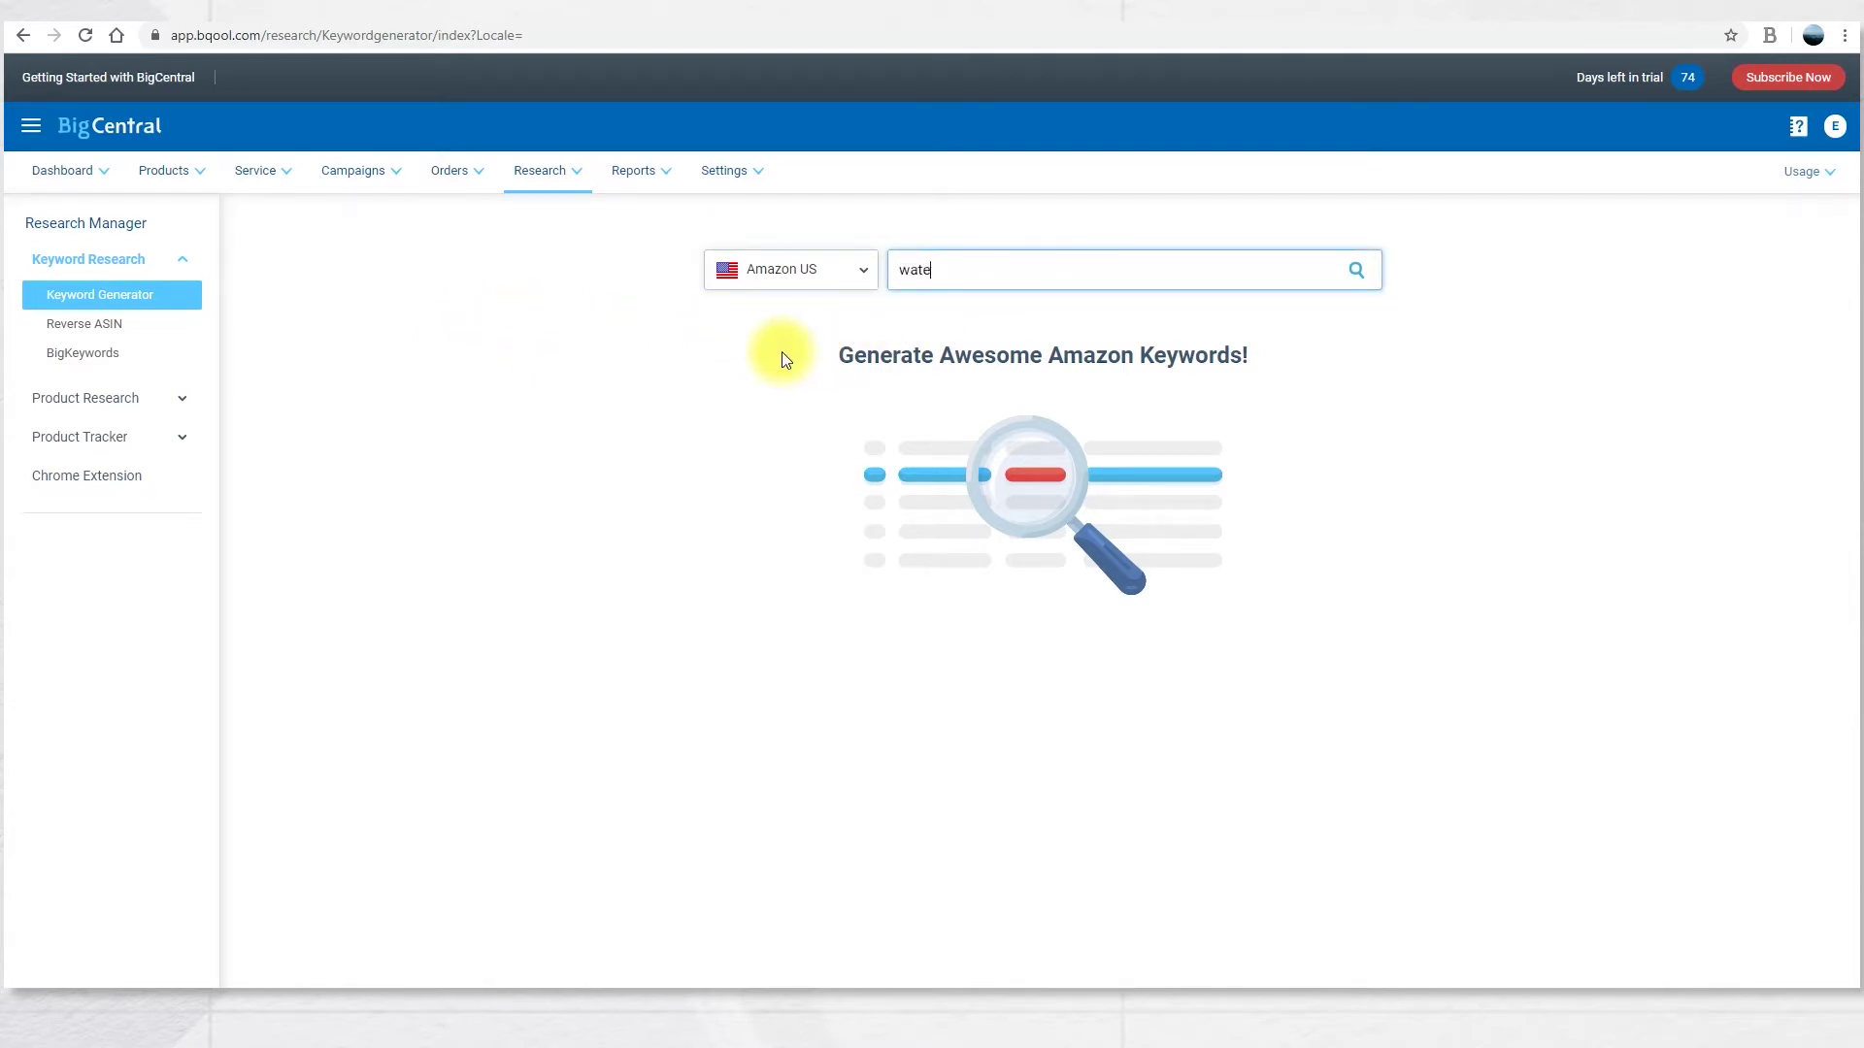
text(r bottle)
key(Return)
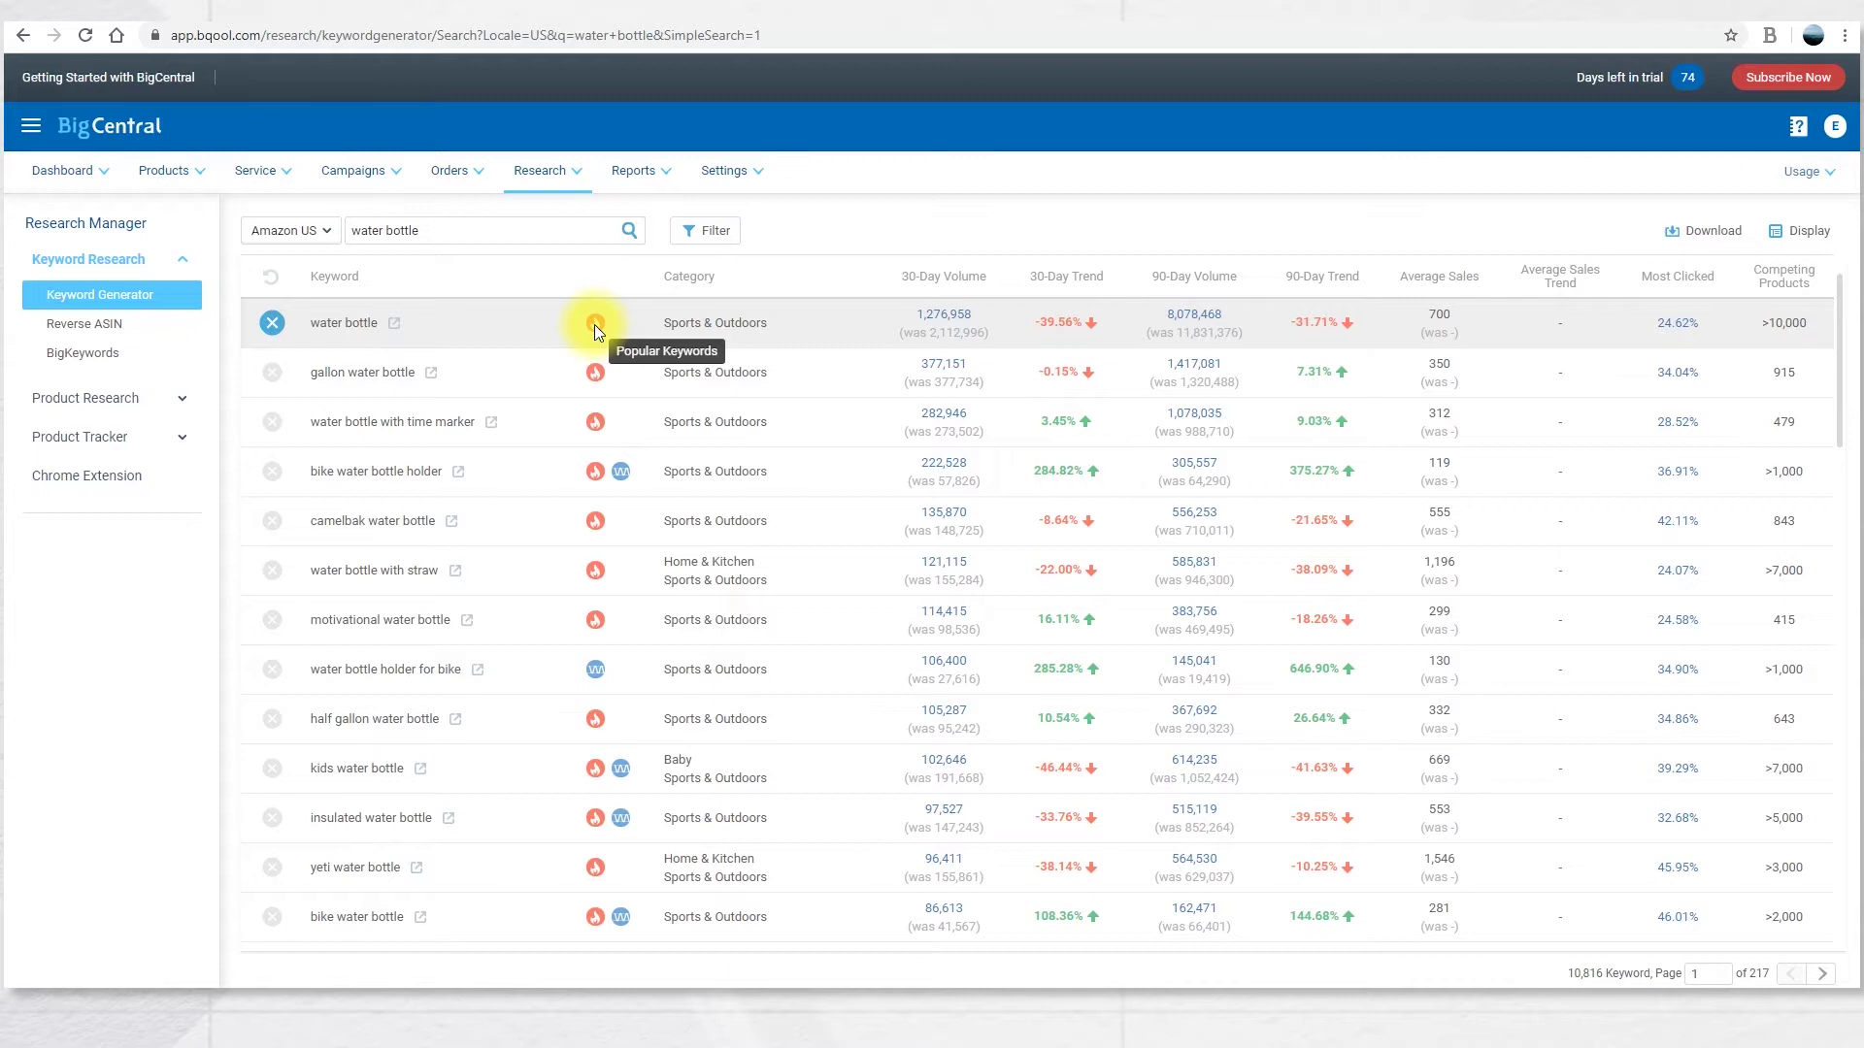
click(595, 325)
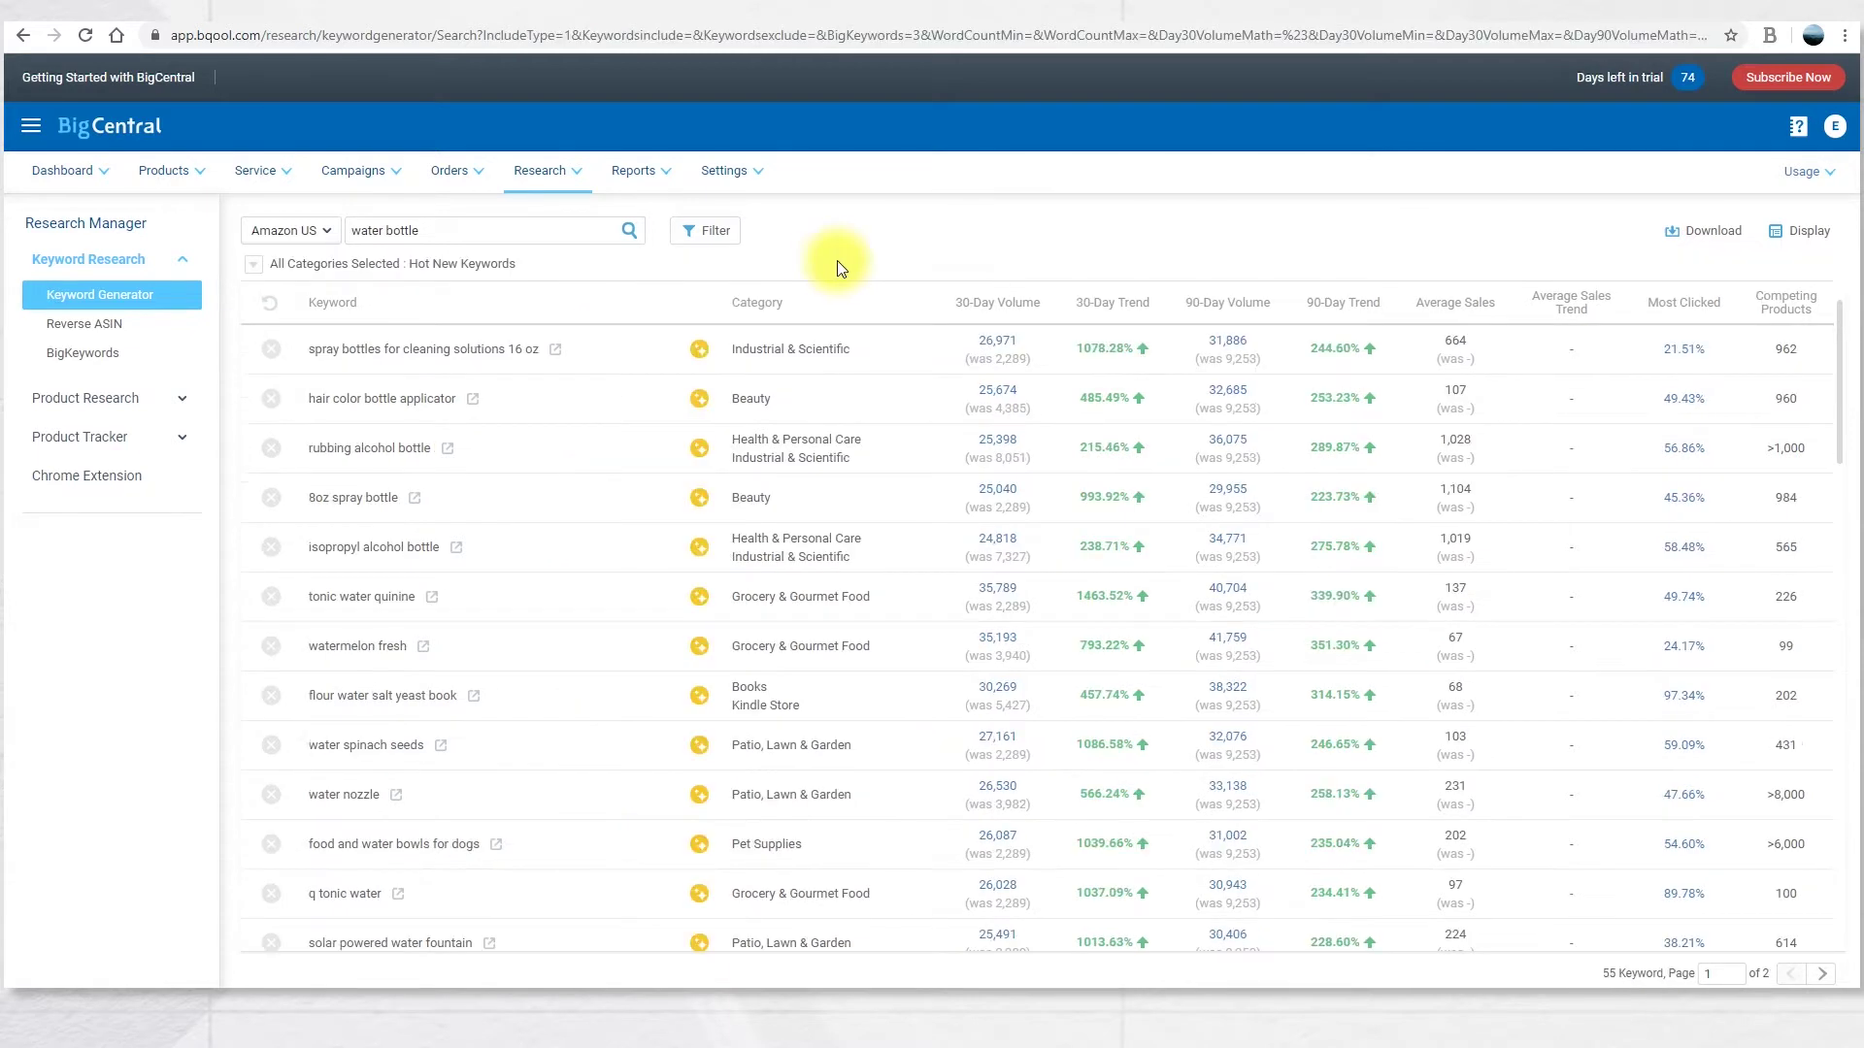
click(703, 350)
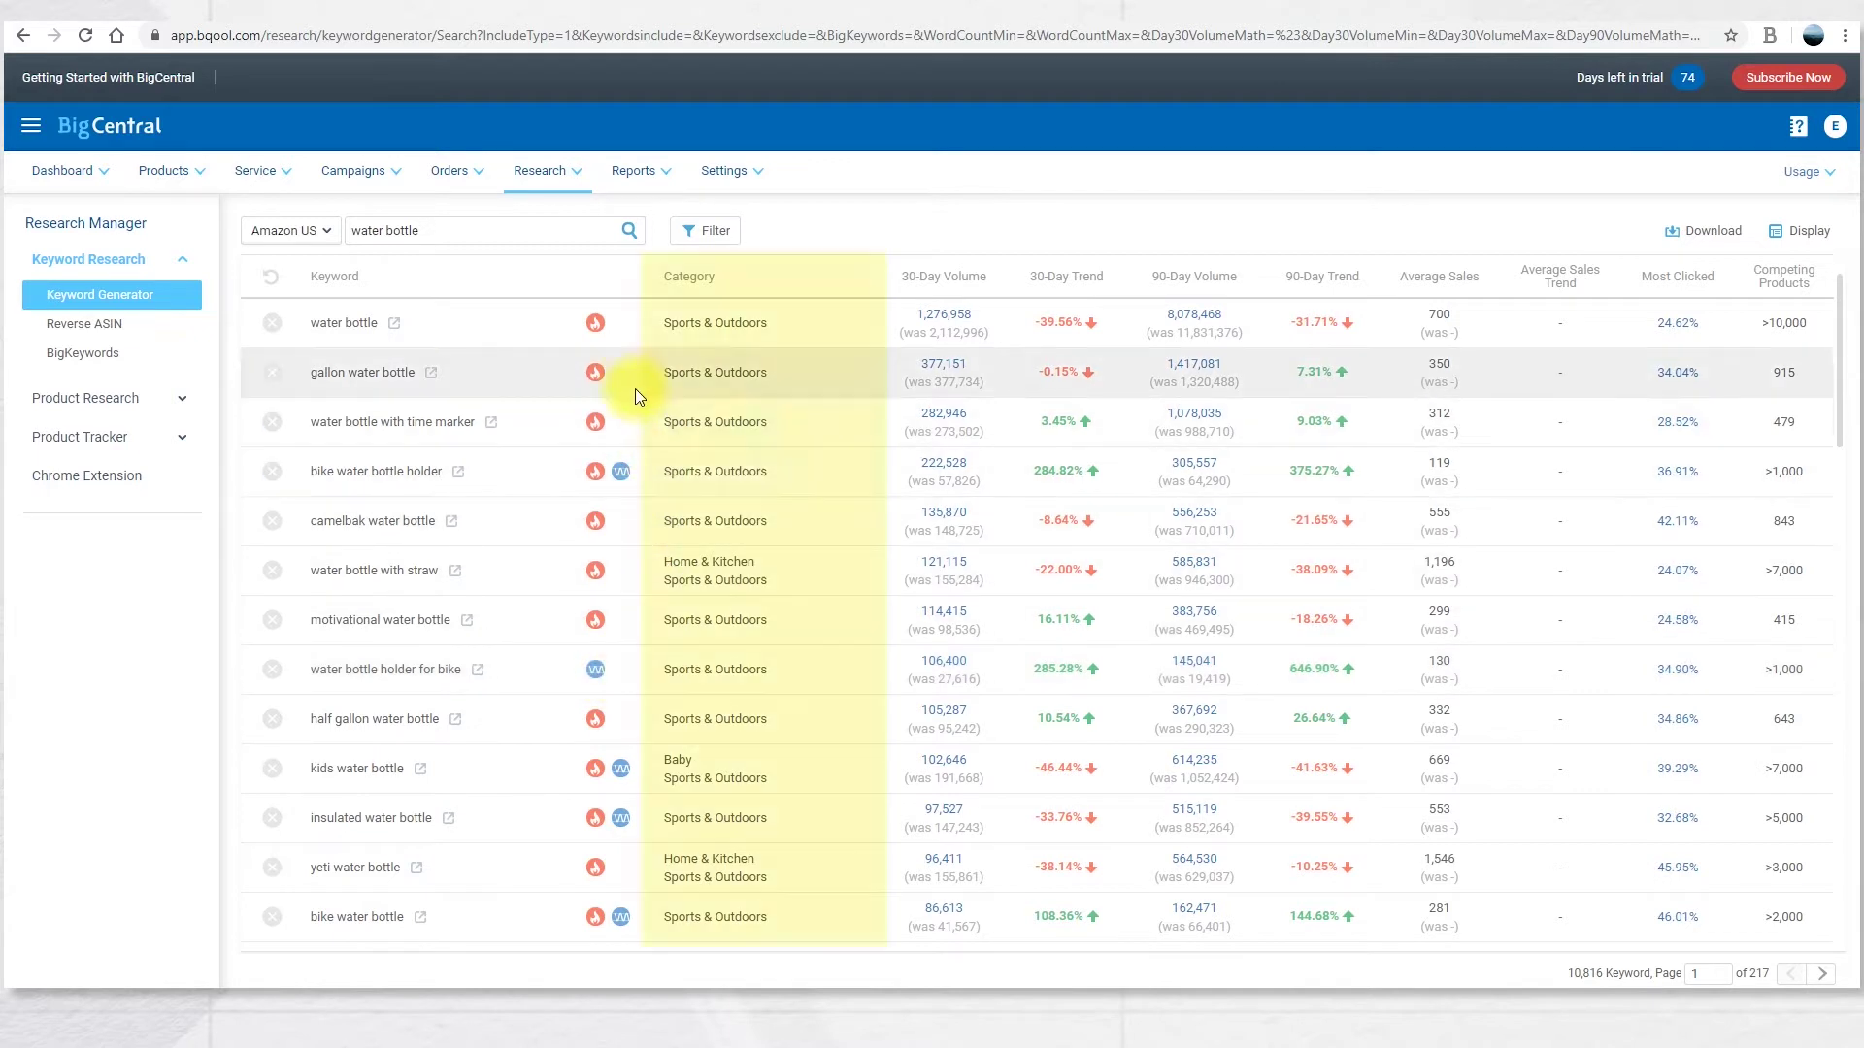
mouse_move(795, 275)
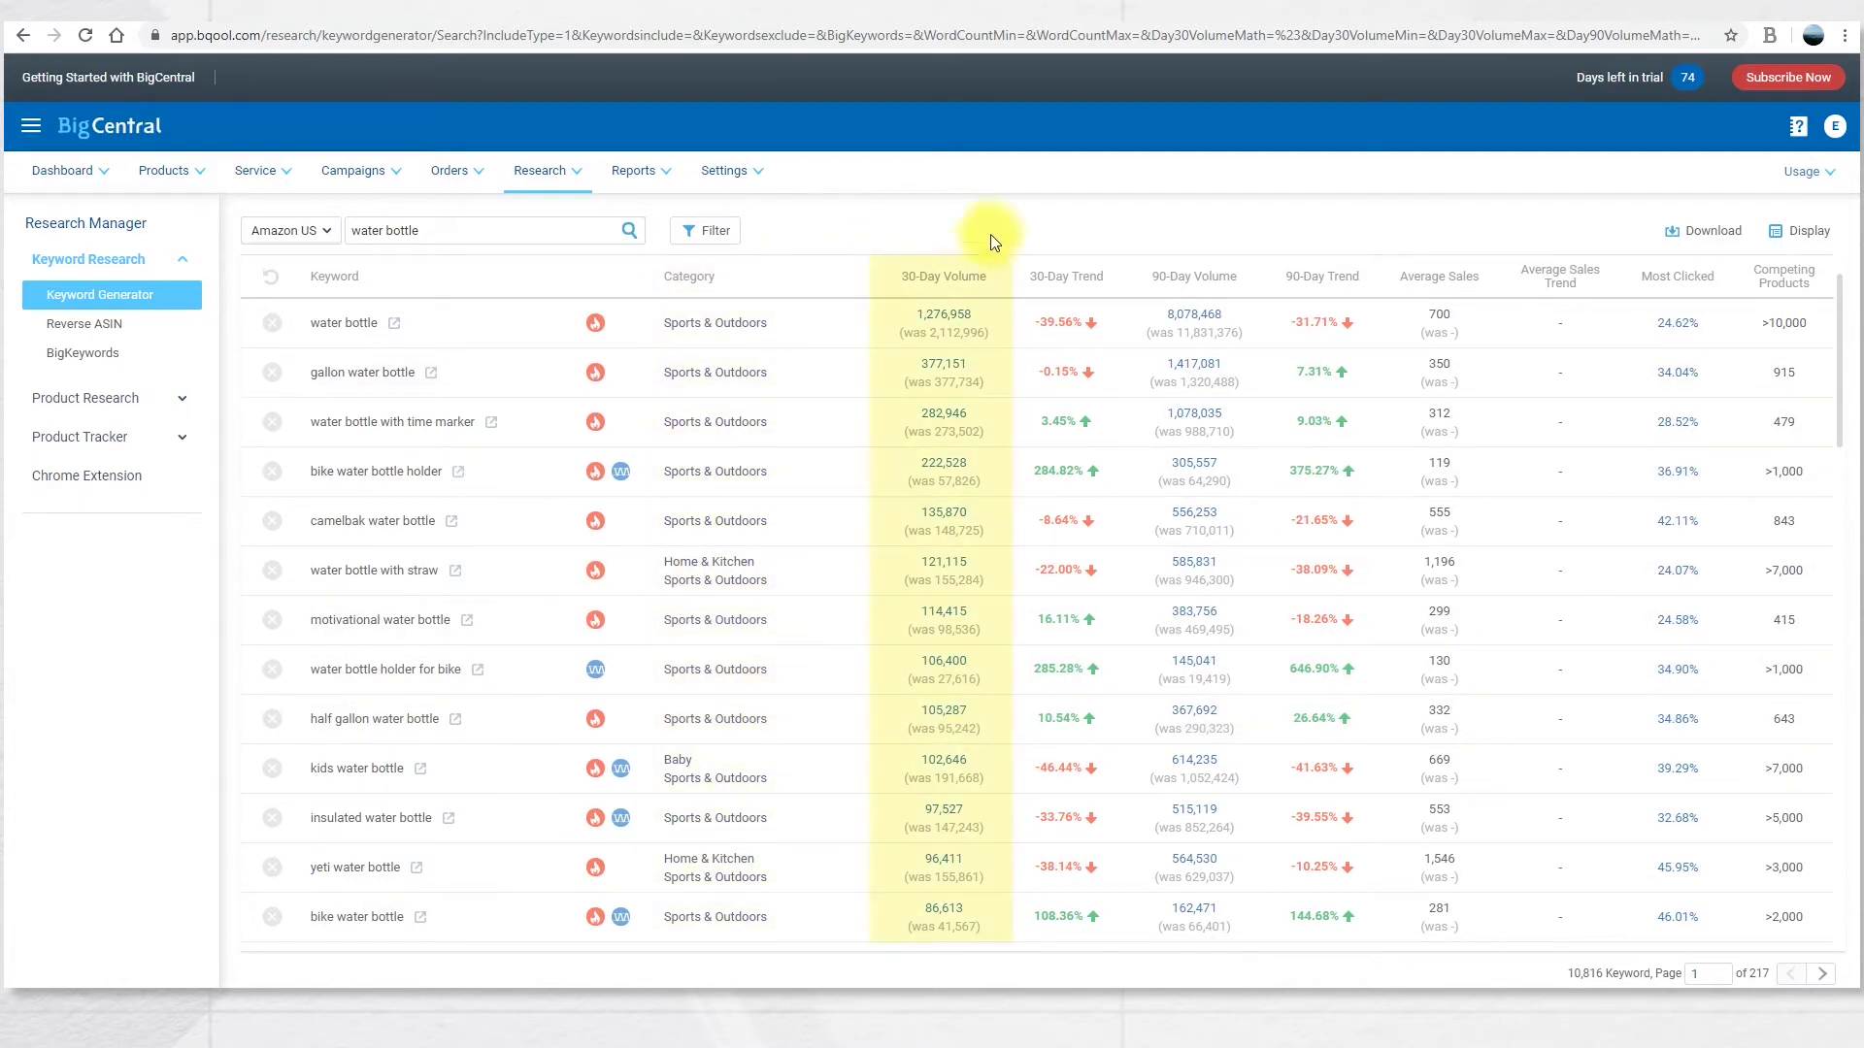
mouse_move(983, 271)
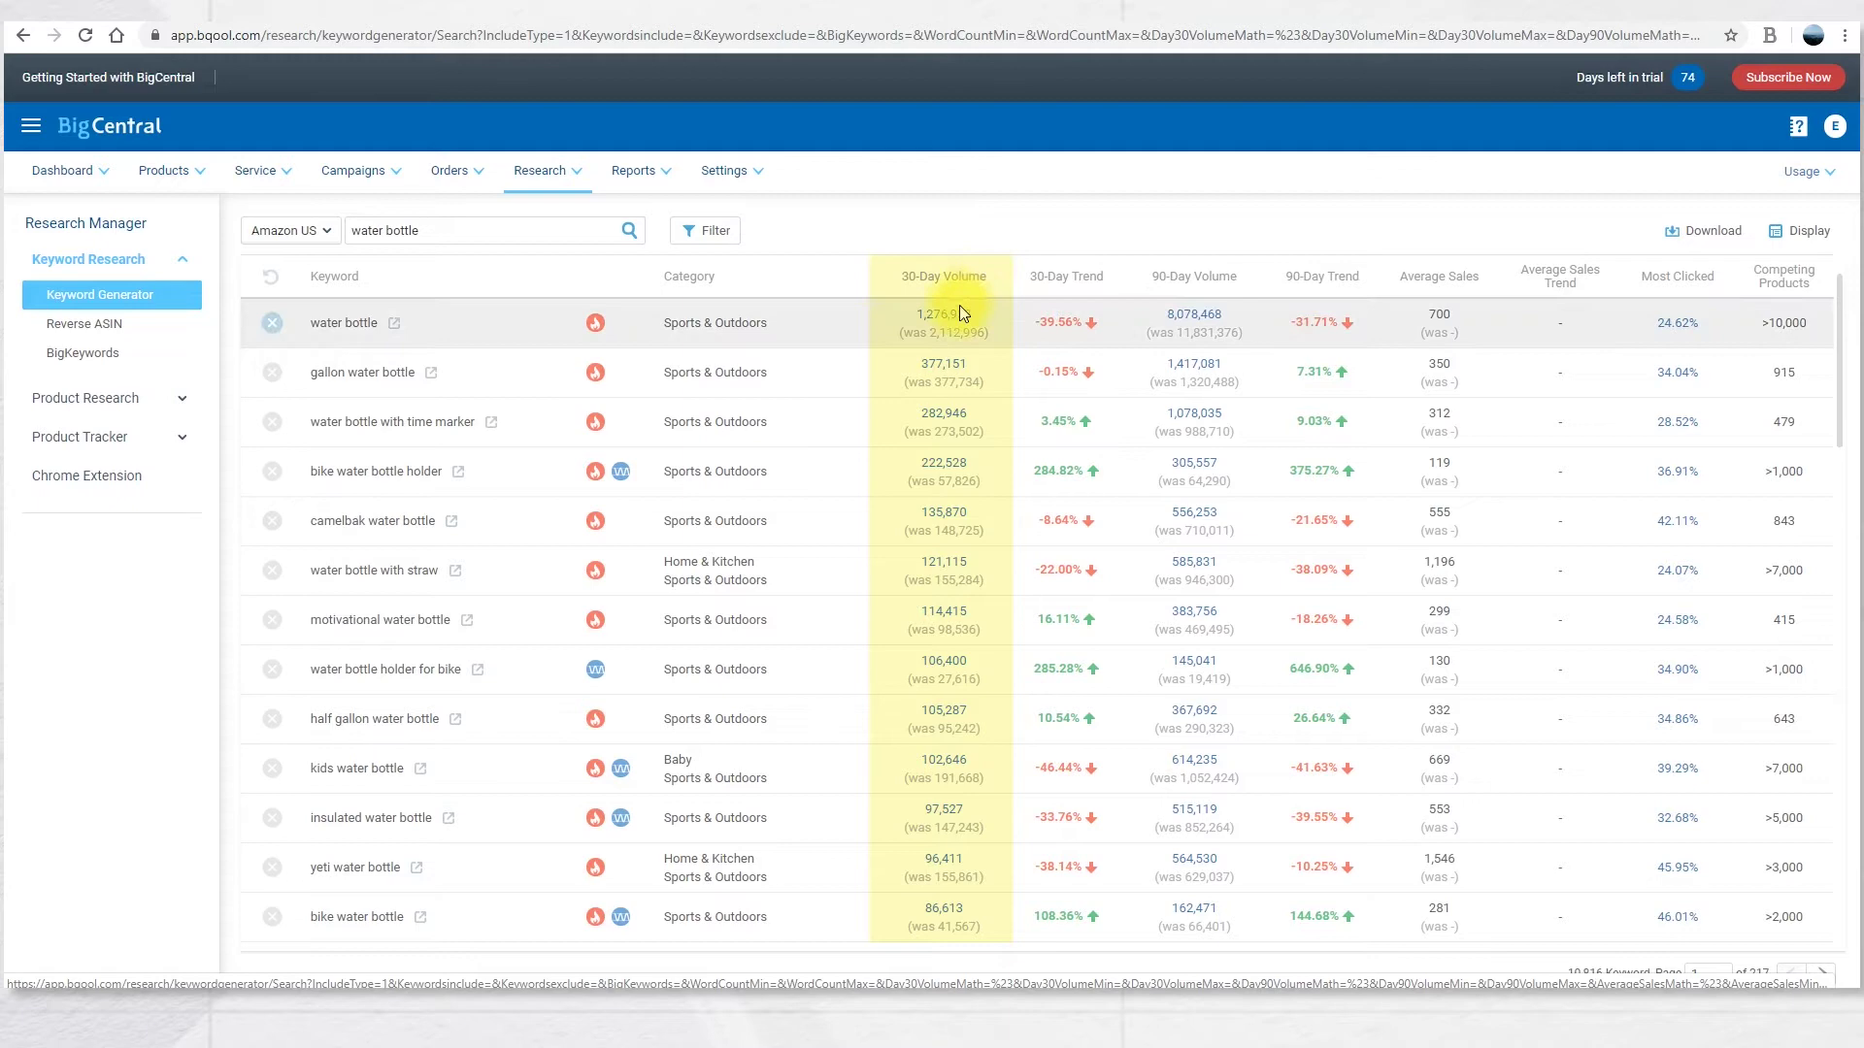
click(956, 315)
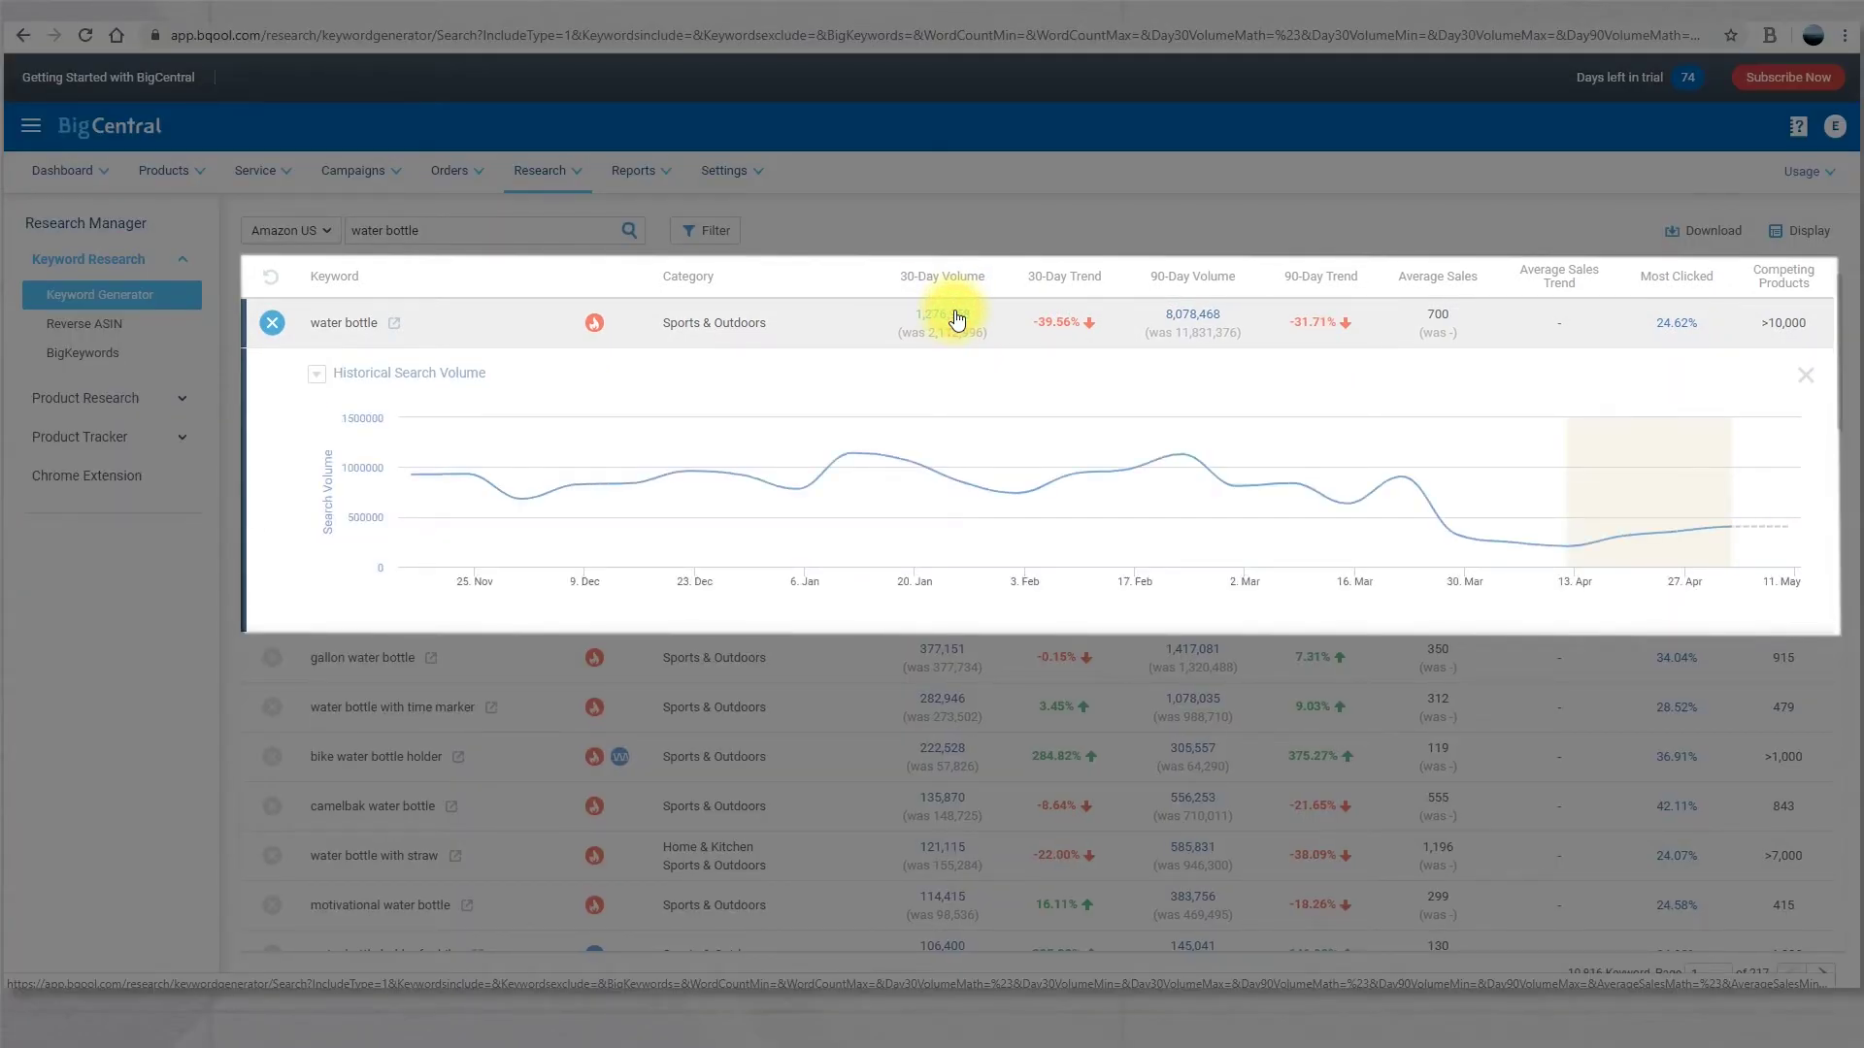
click(1805, 376)
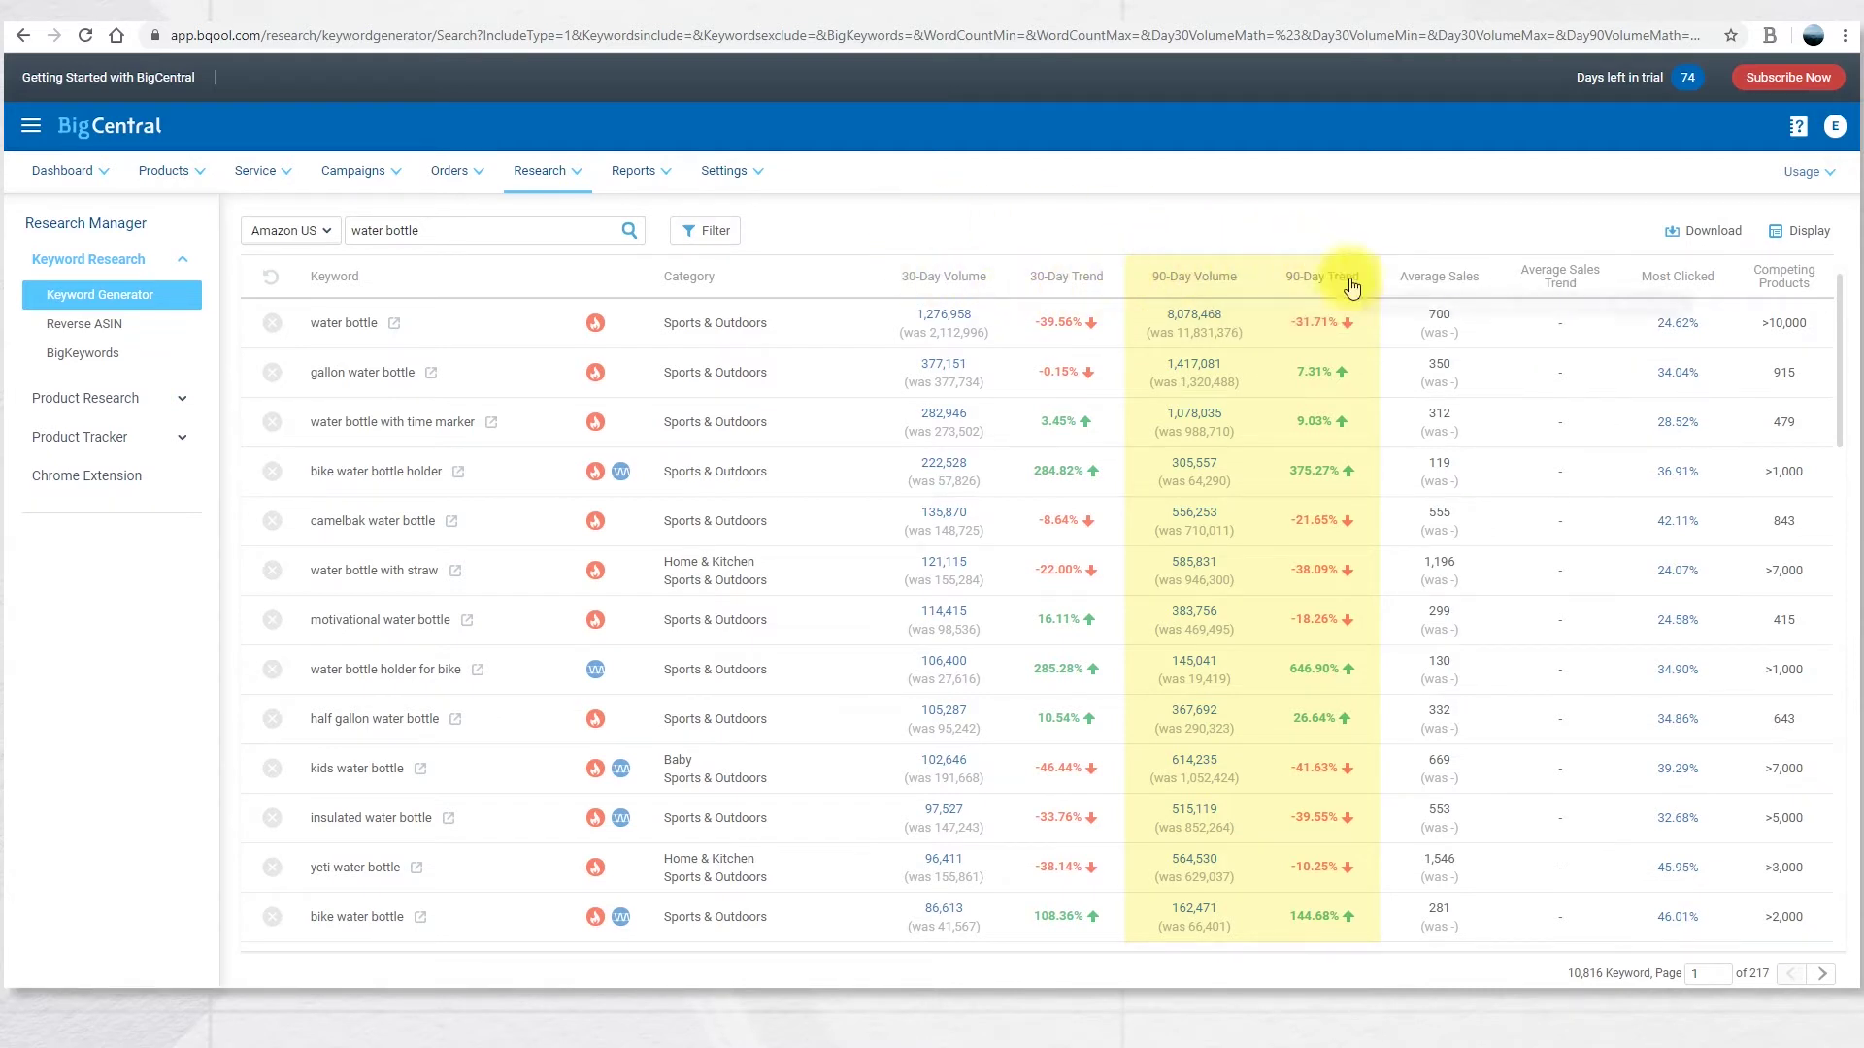
click(1193, 309)
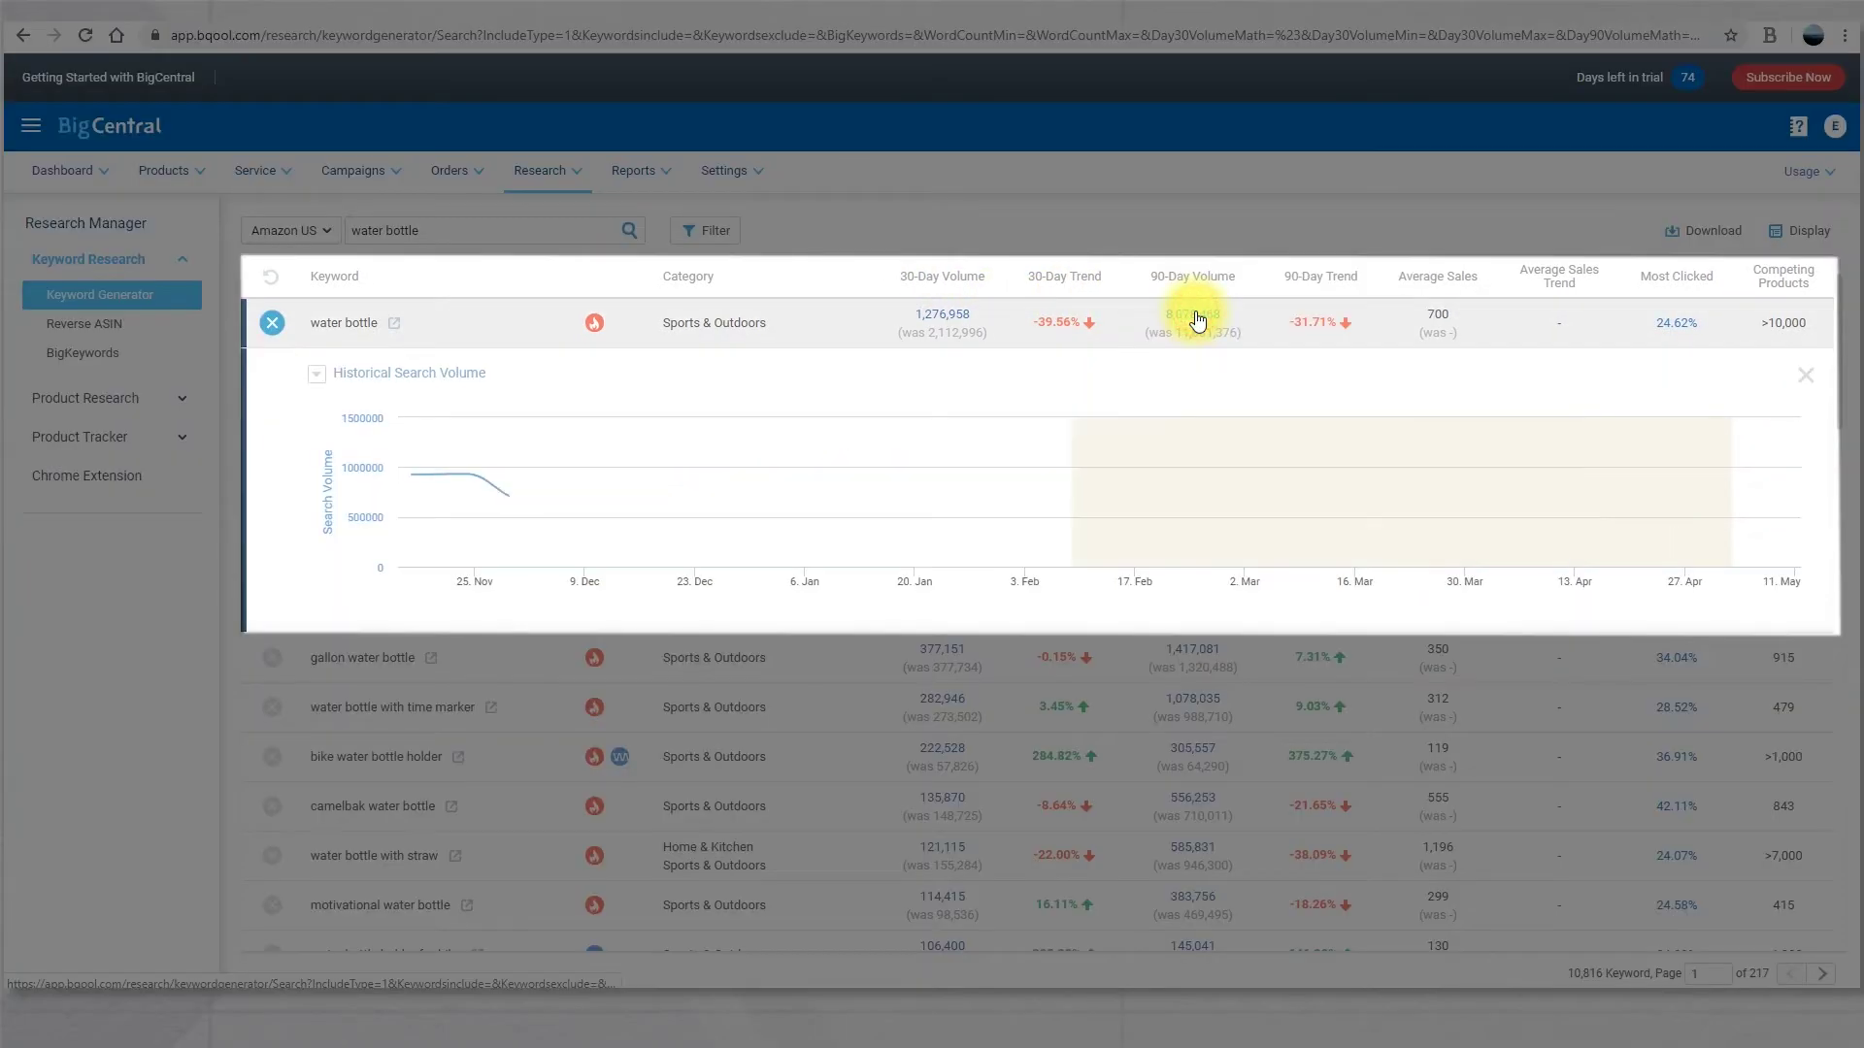
click(1803, 372)
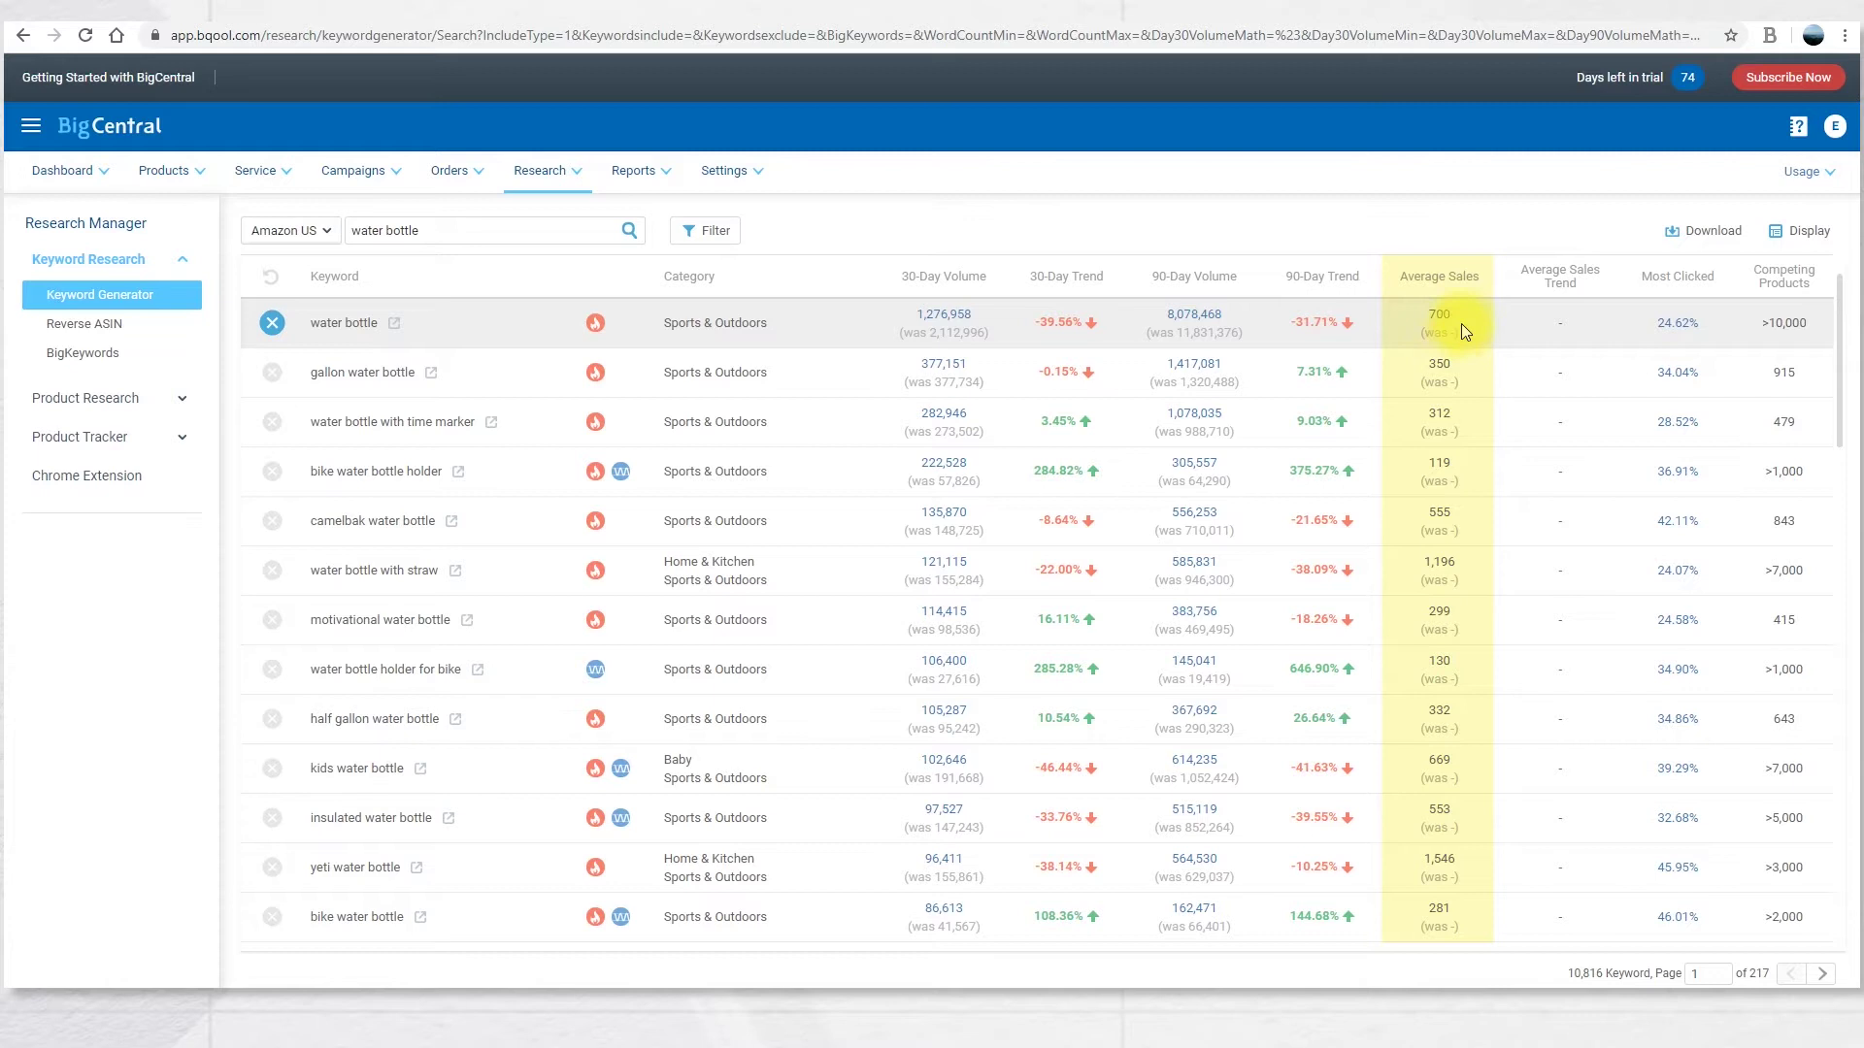
mouse_move(1462, 291)
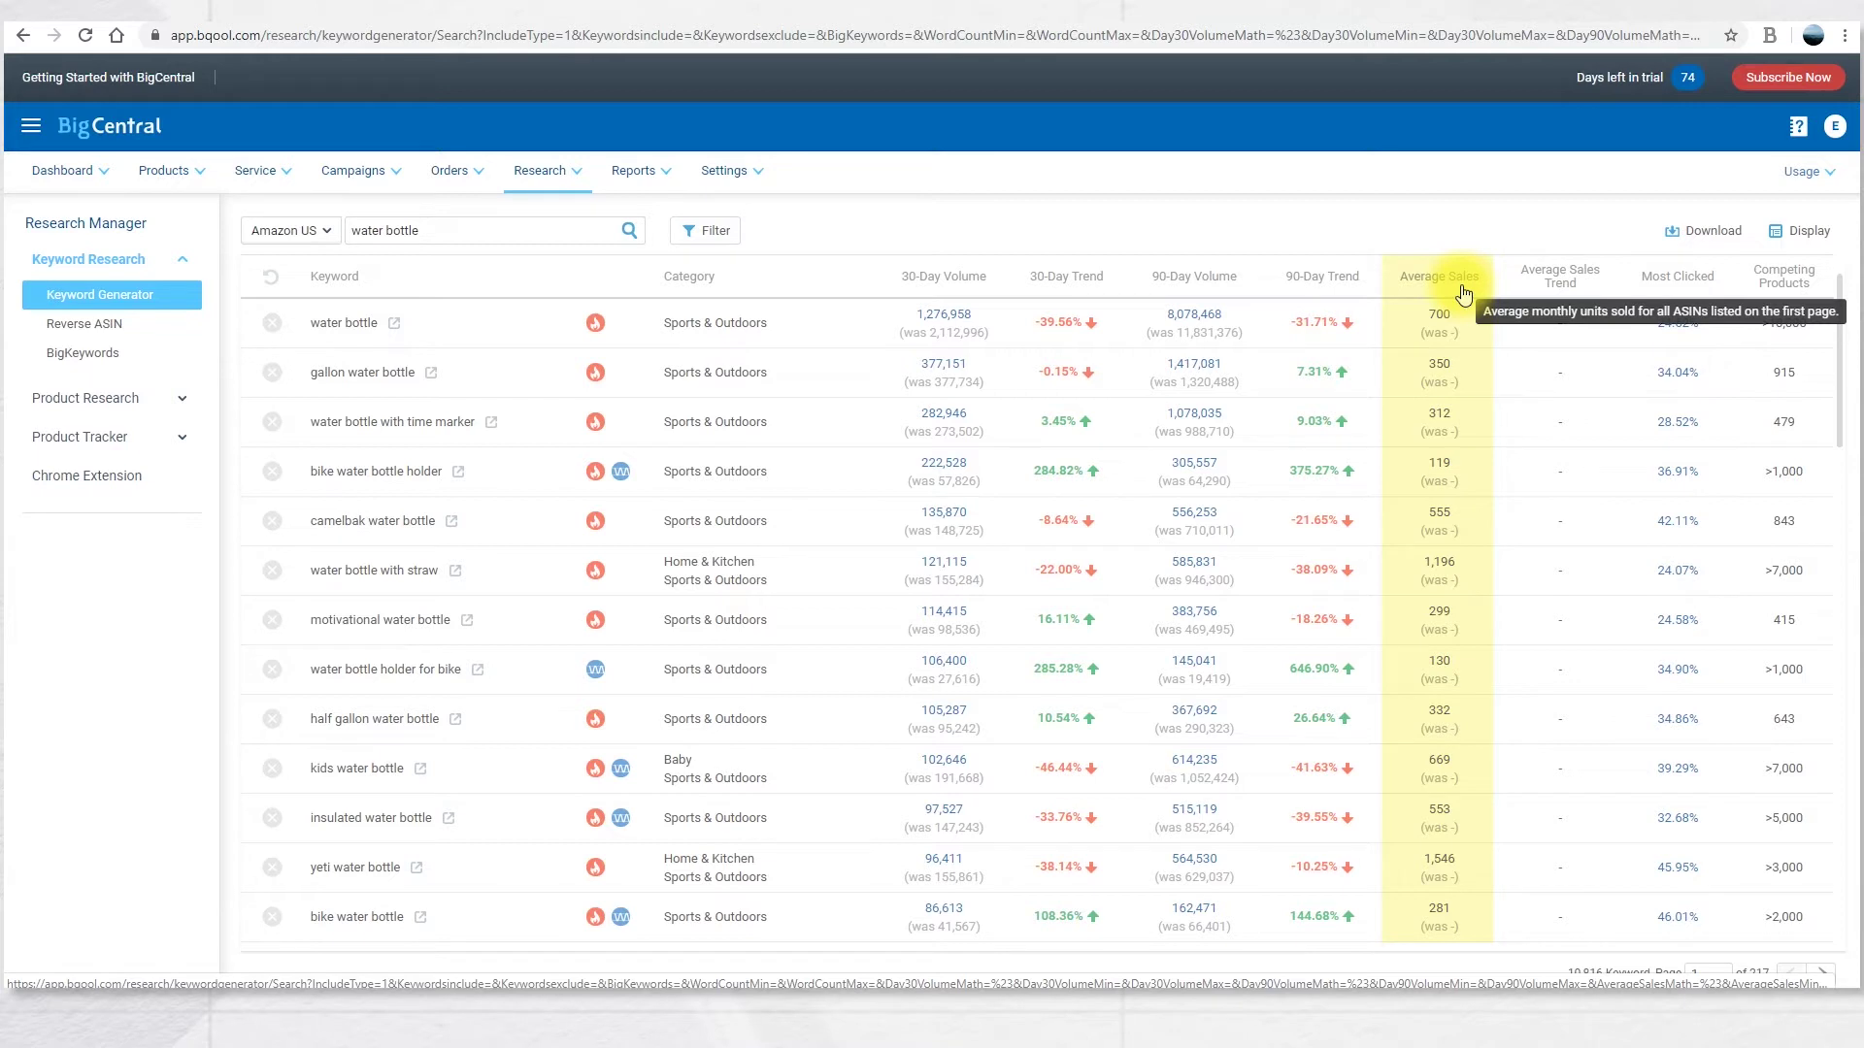
mouse_move(1716, 286)
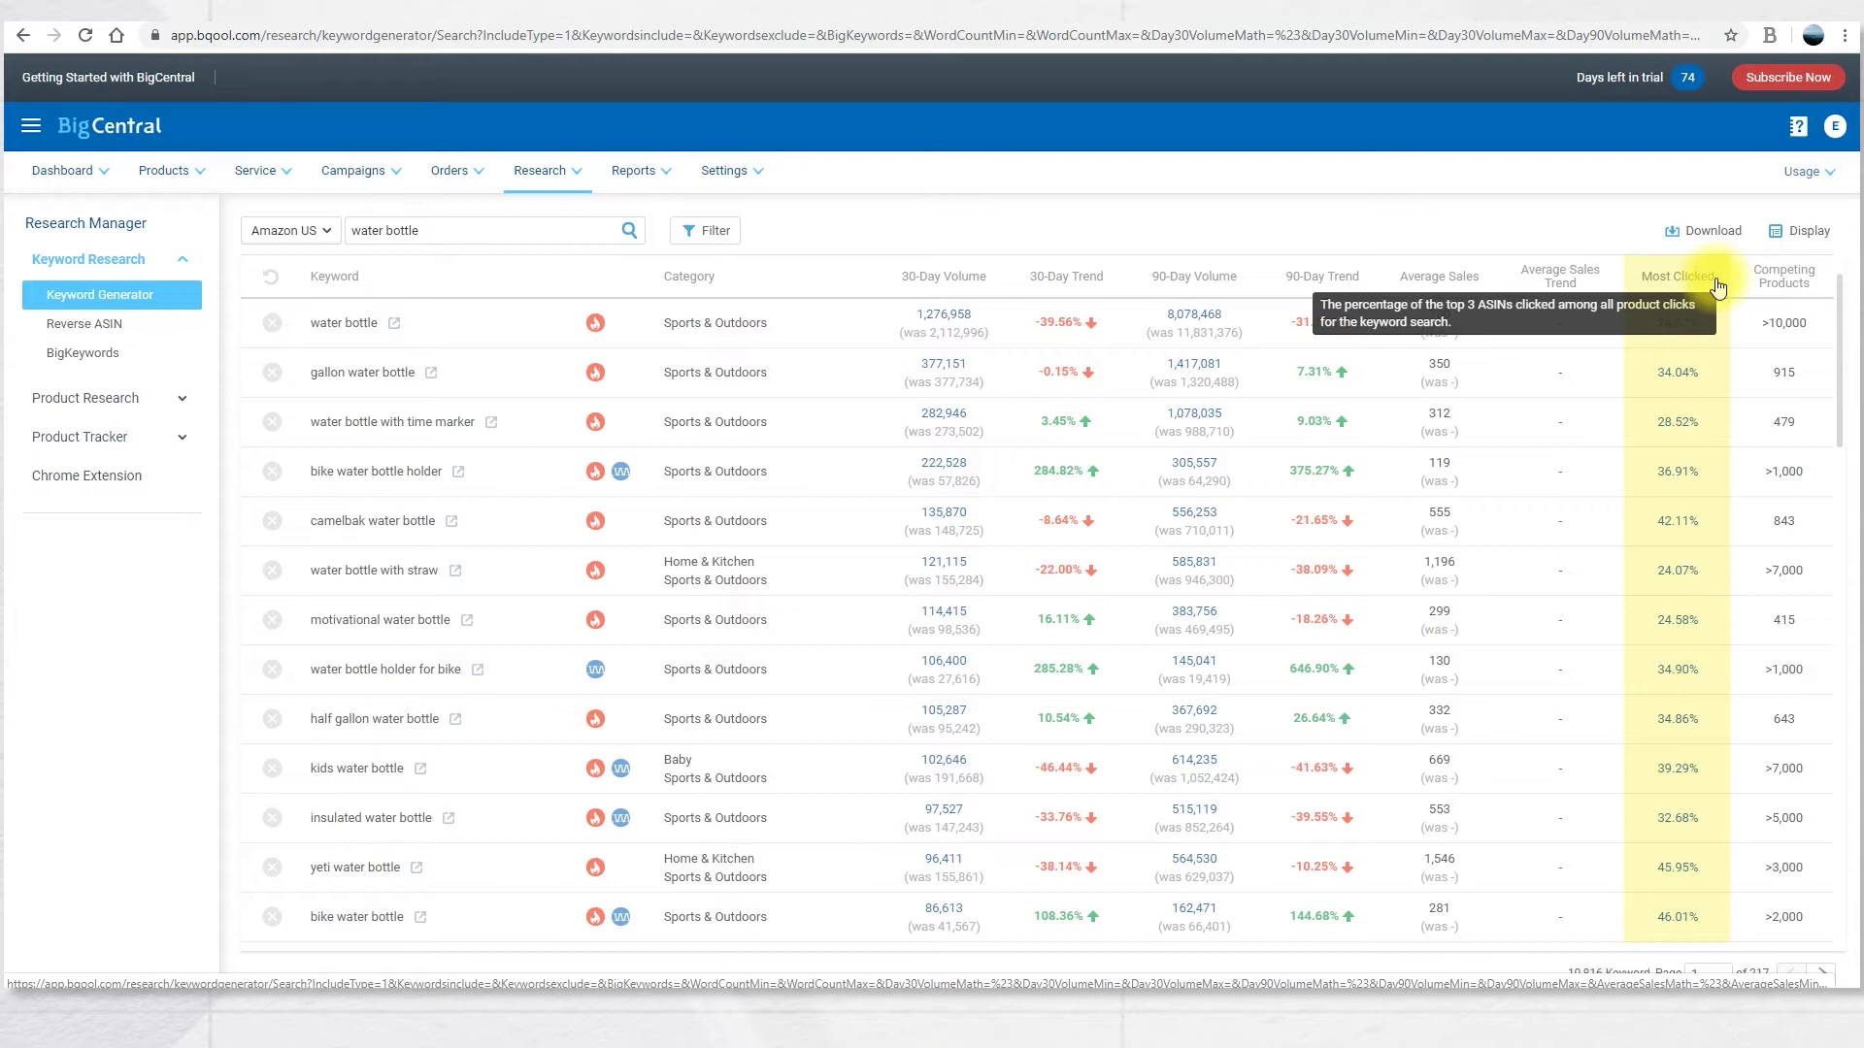
View the most clicked products for 'water bottle', then close that popup.
click(1687, 324)
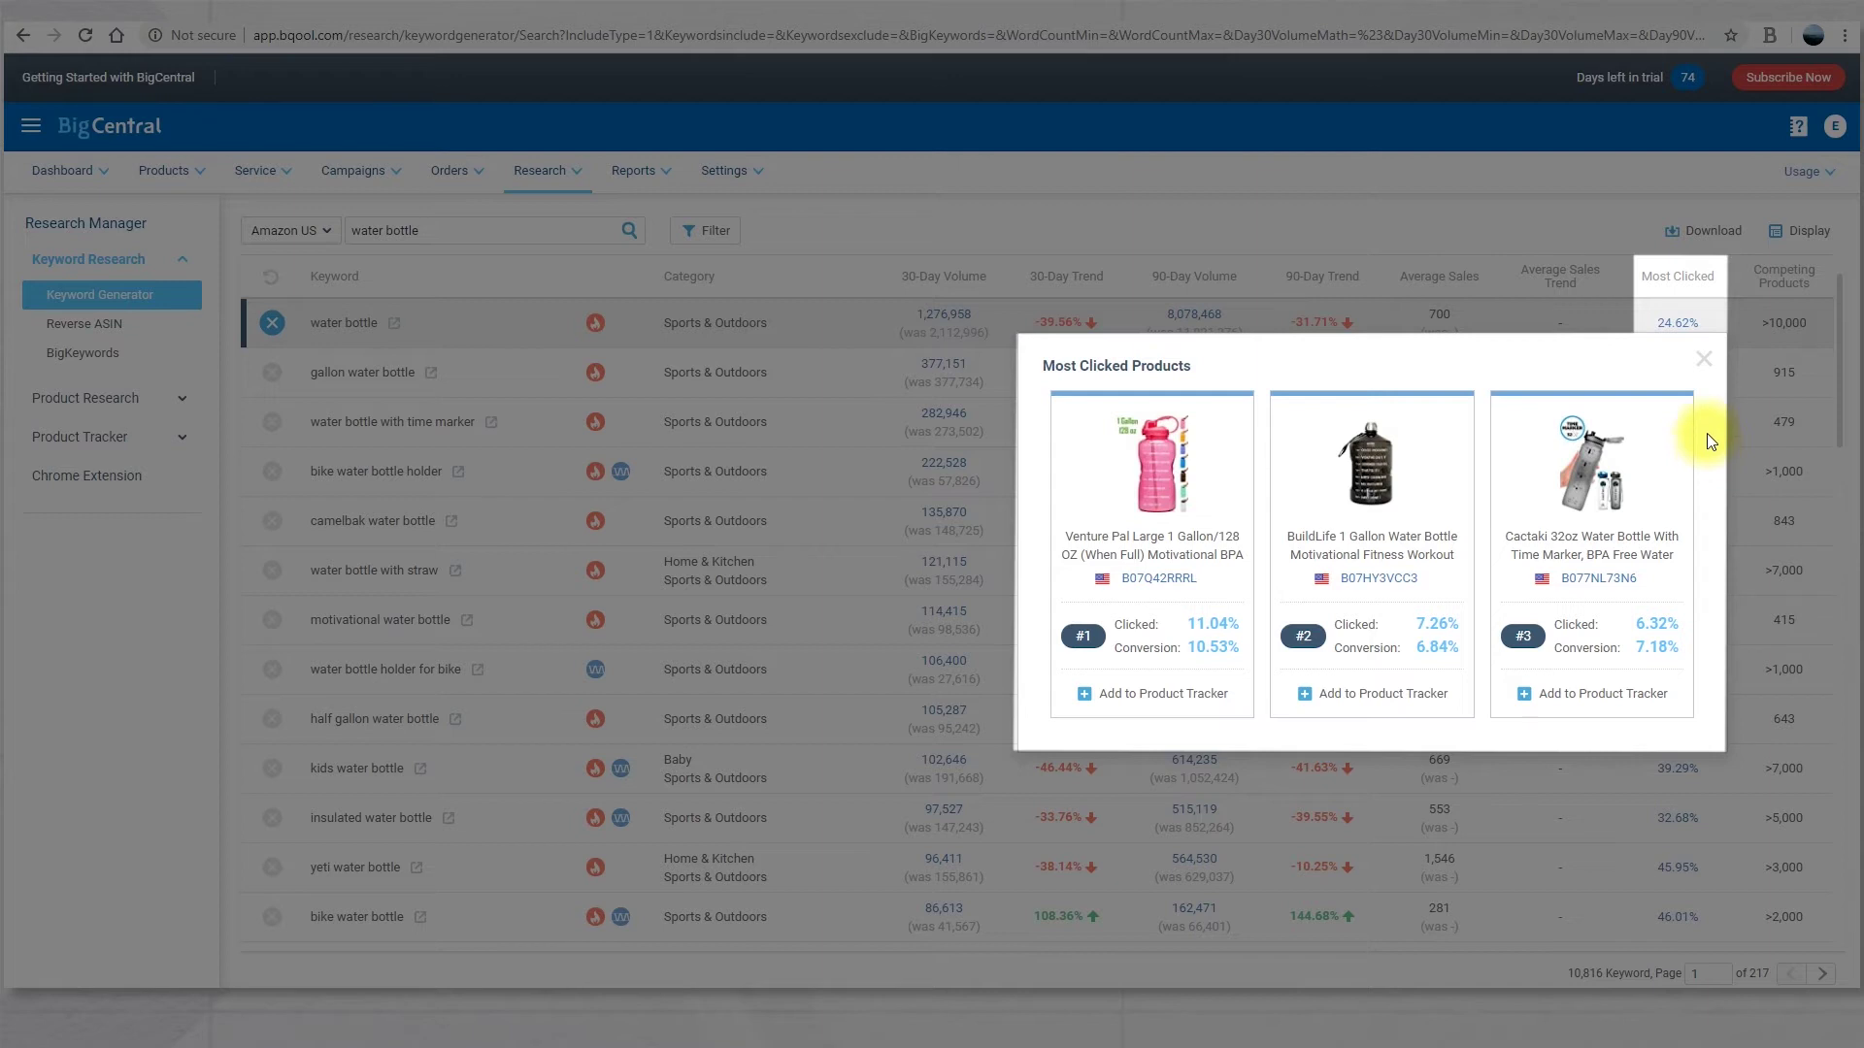
click(1705, 372)
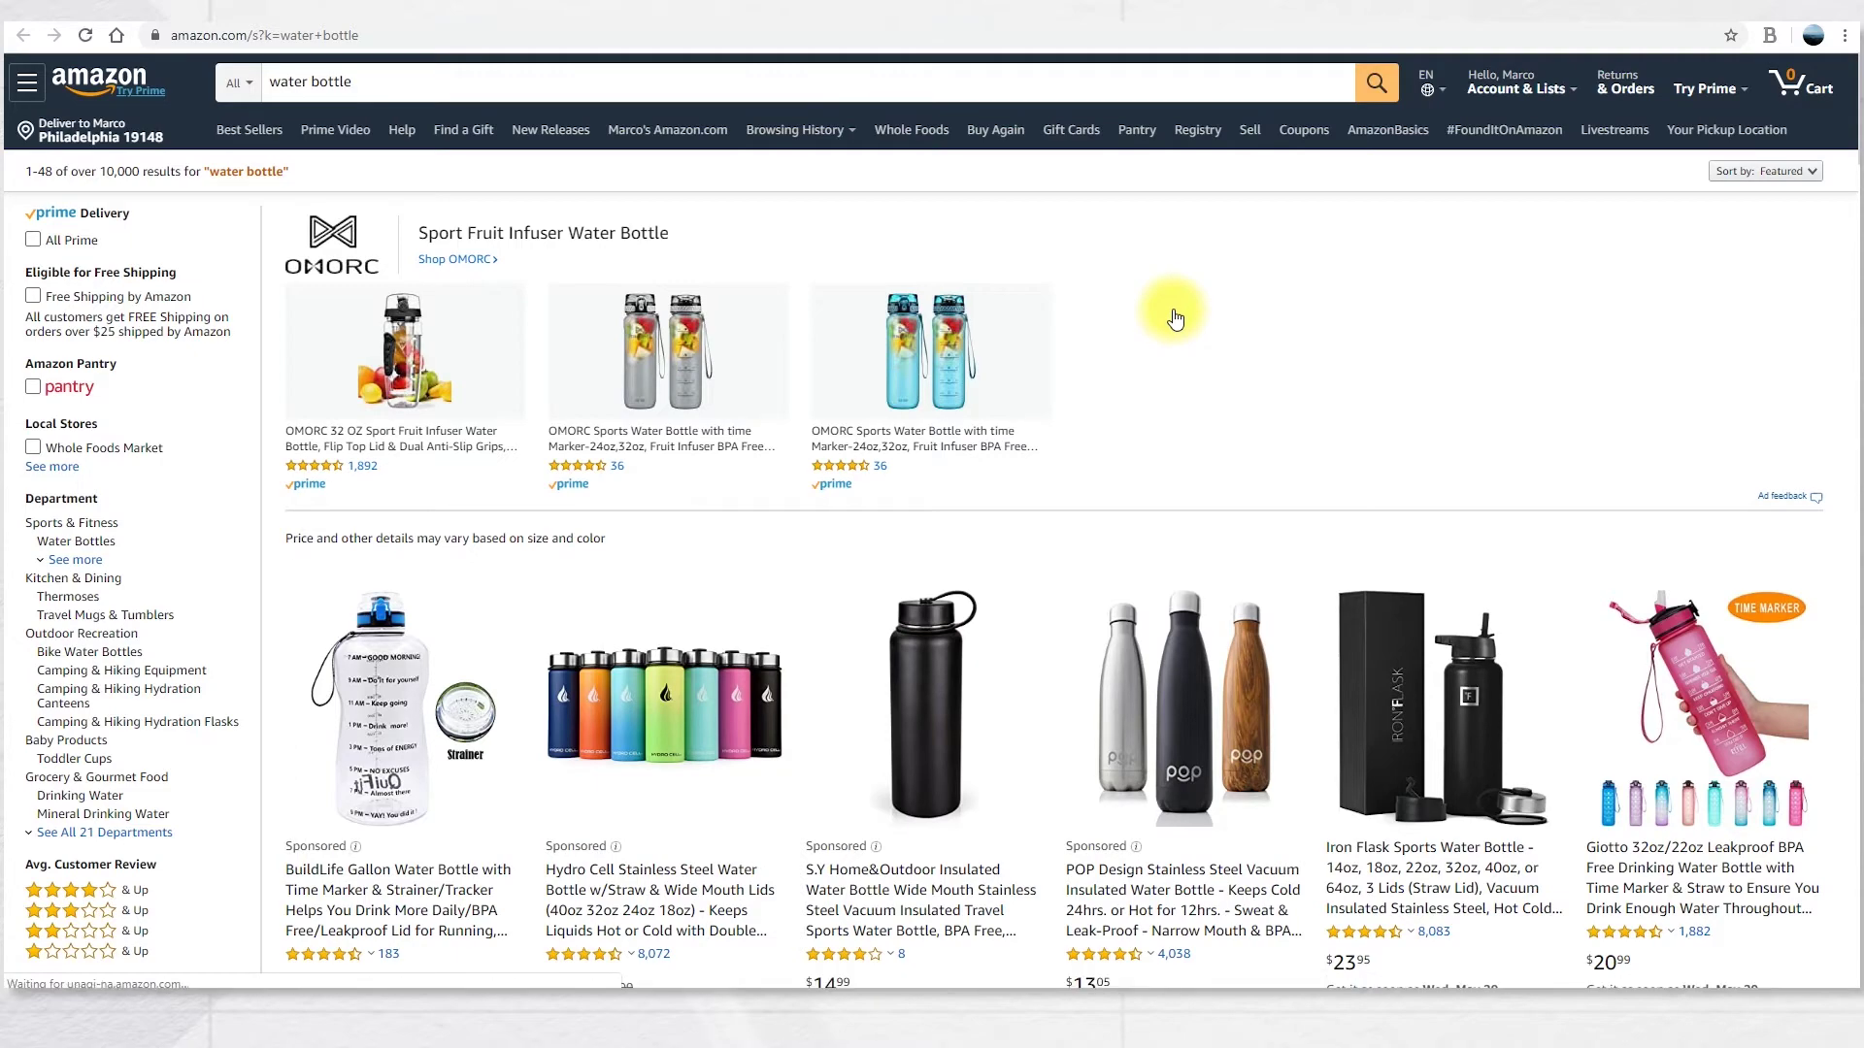
Scroll through Amazon's water bottle results, then return to the BigCentral keyword table.
scroll(1174, 318, down, 2)
scroll(1175, 319, down, 7)
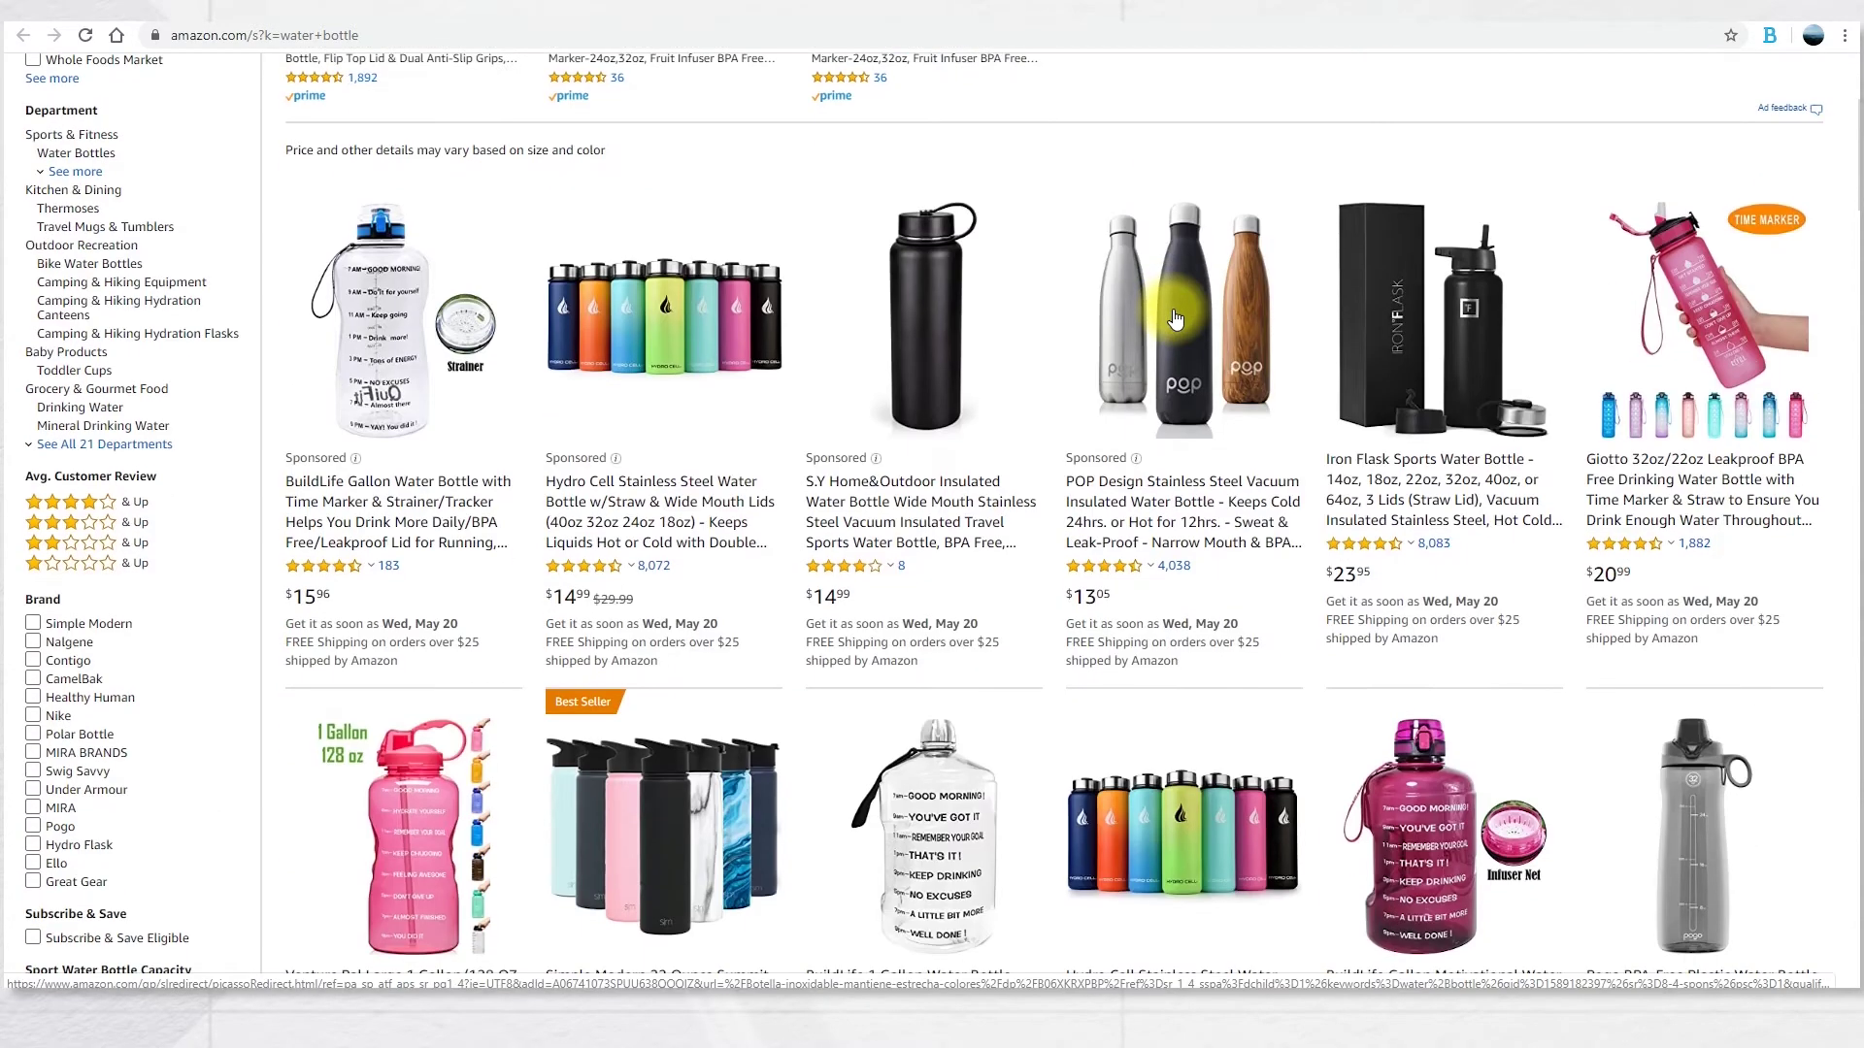
scroll(1174, 318, down, 10)
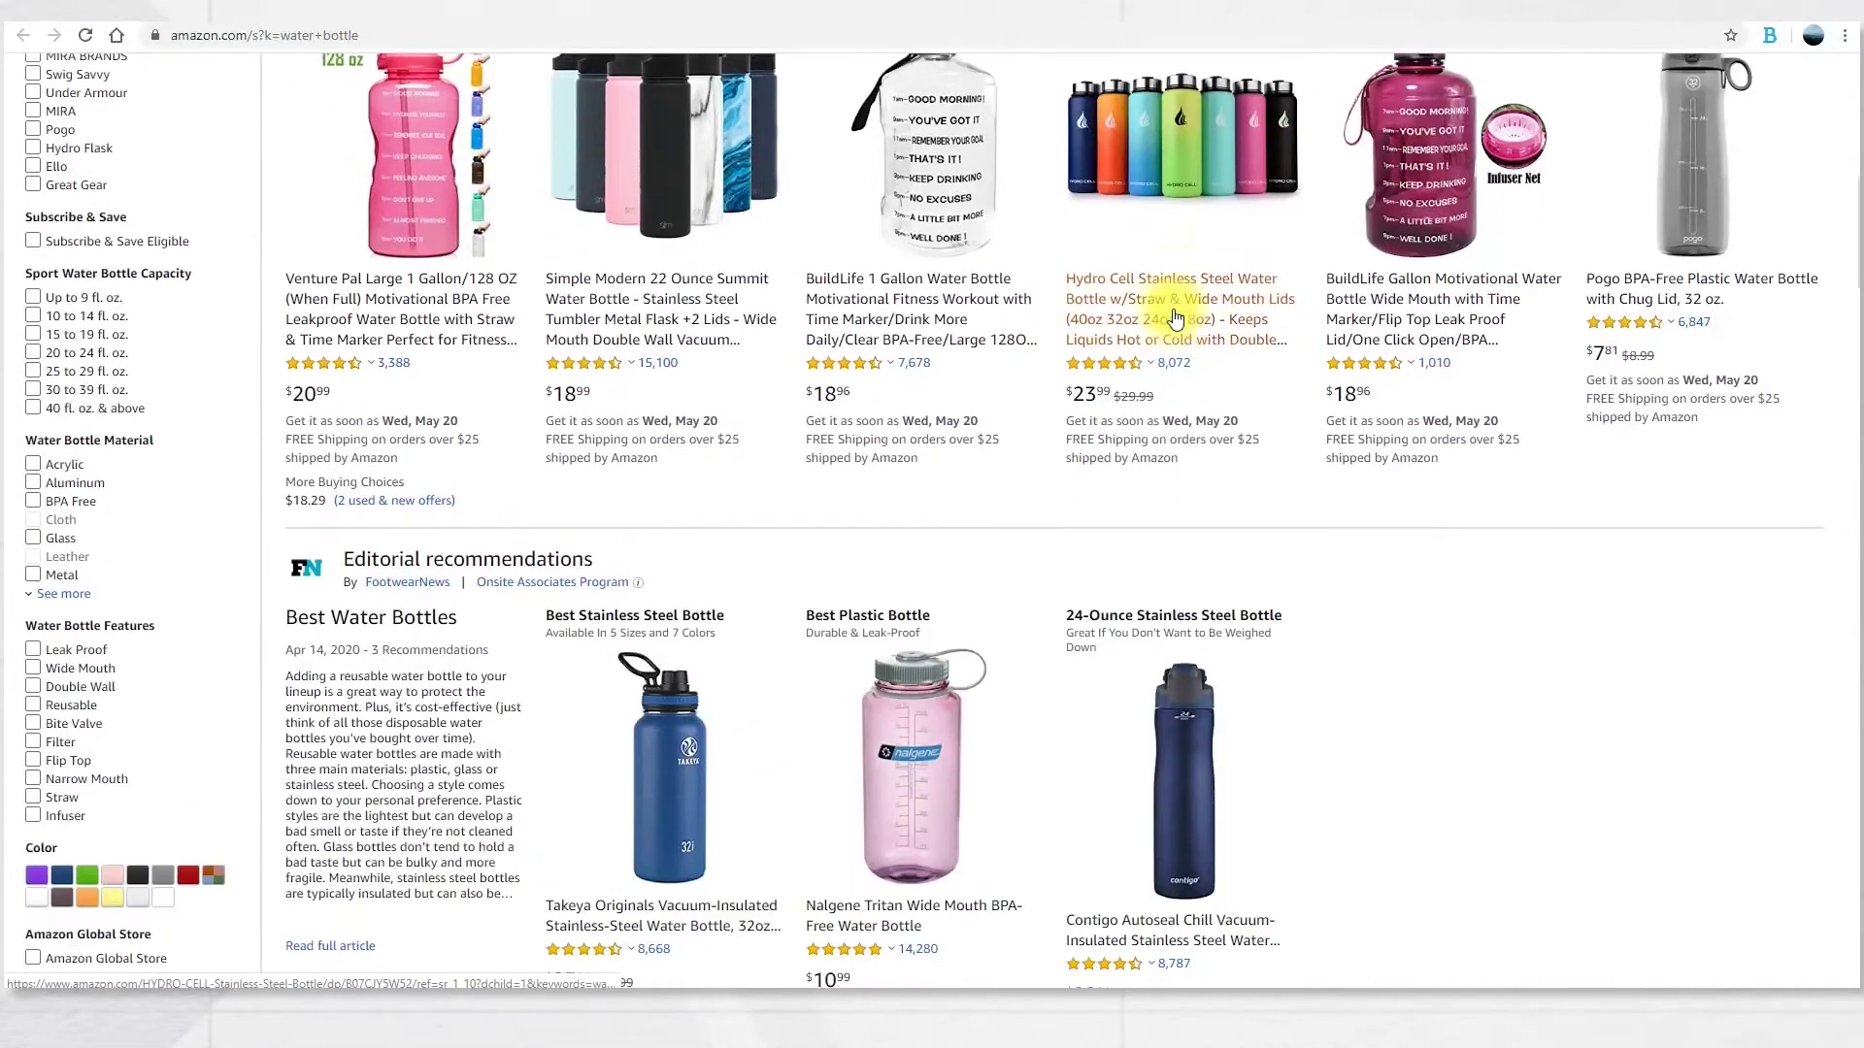
scroll(1173, 308, down, 2)
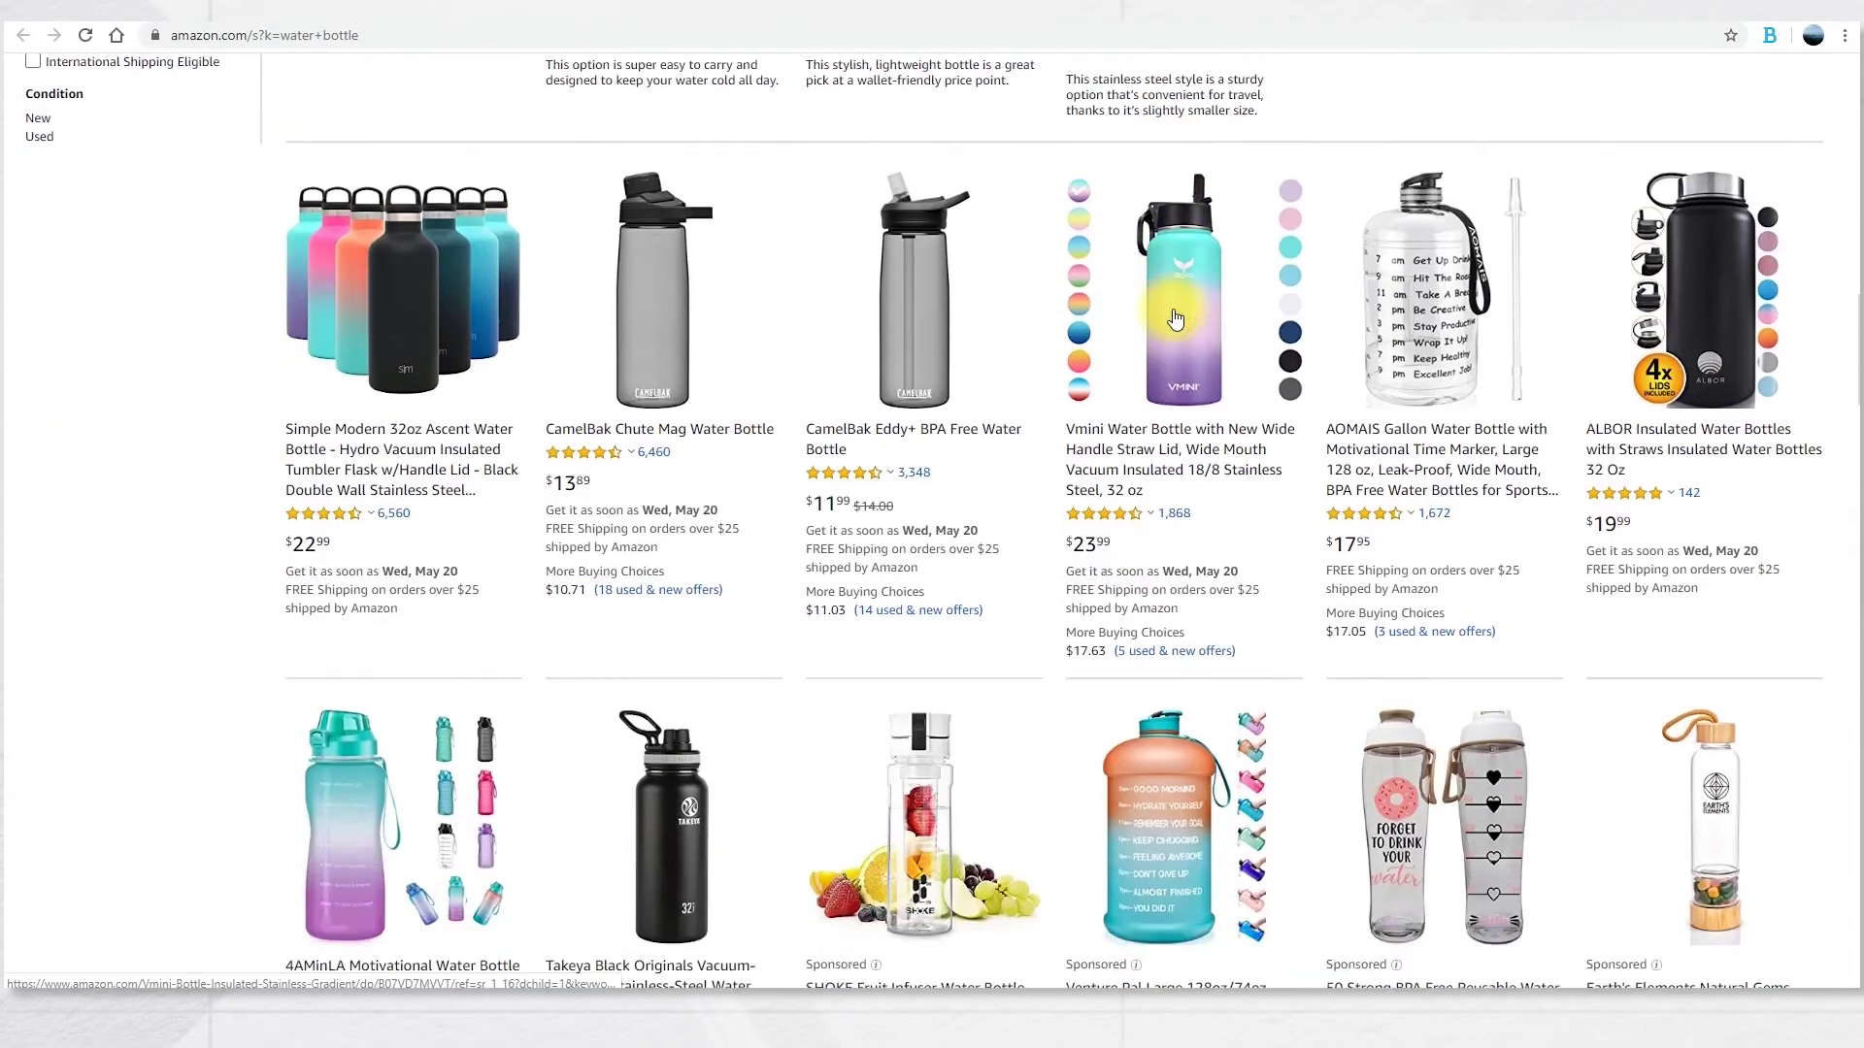
scroll(1046, 410, down, 3)
scroll(1046, 416, down, 5)
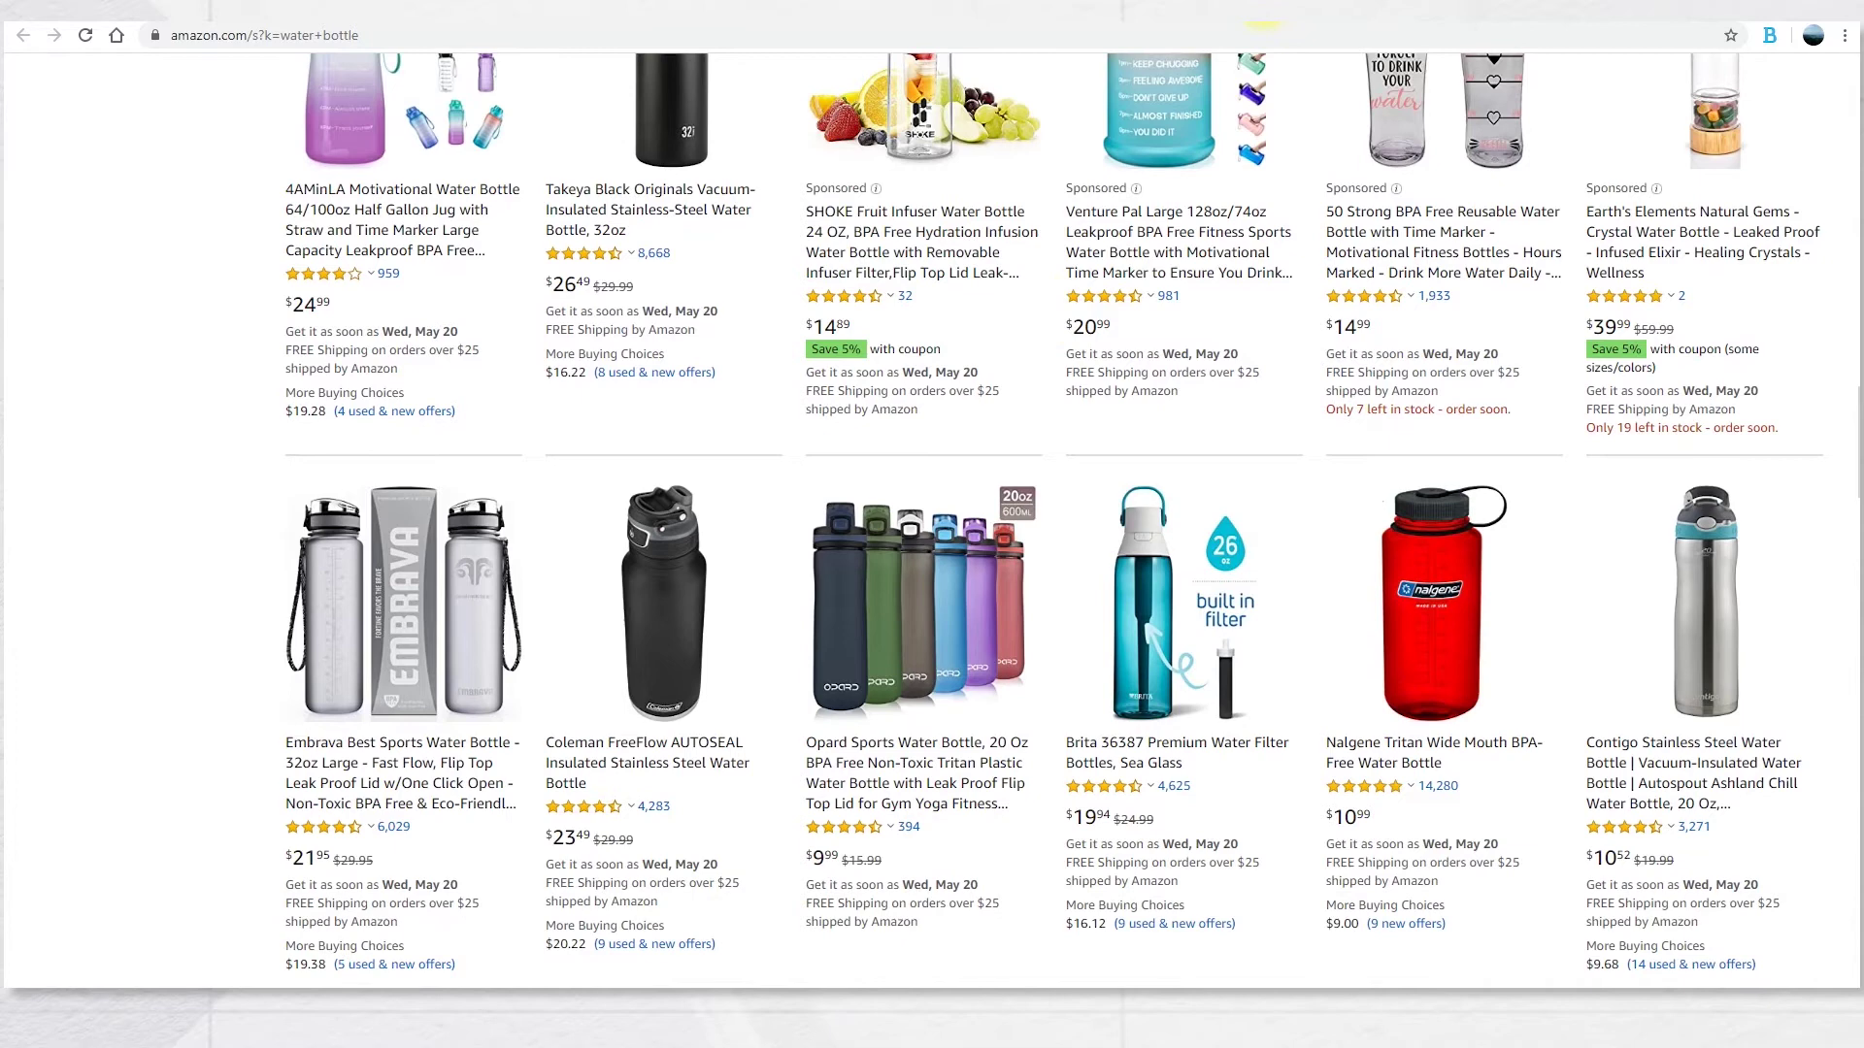
click(1262, 3)
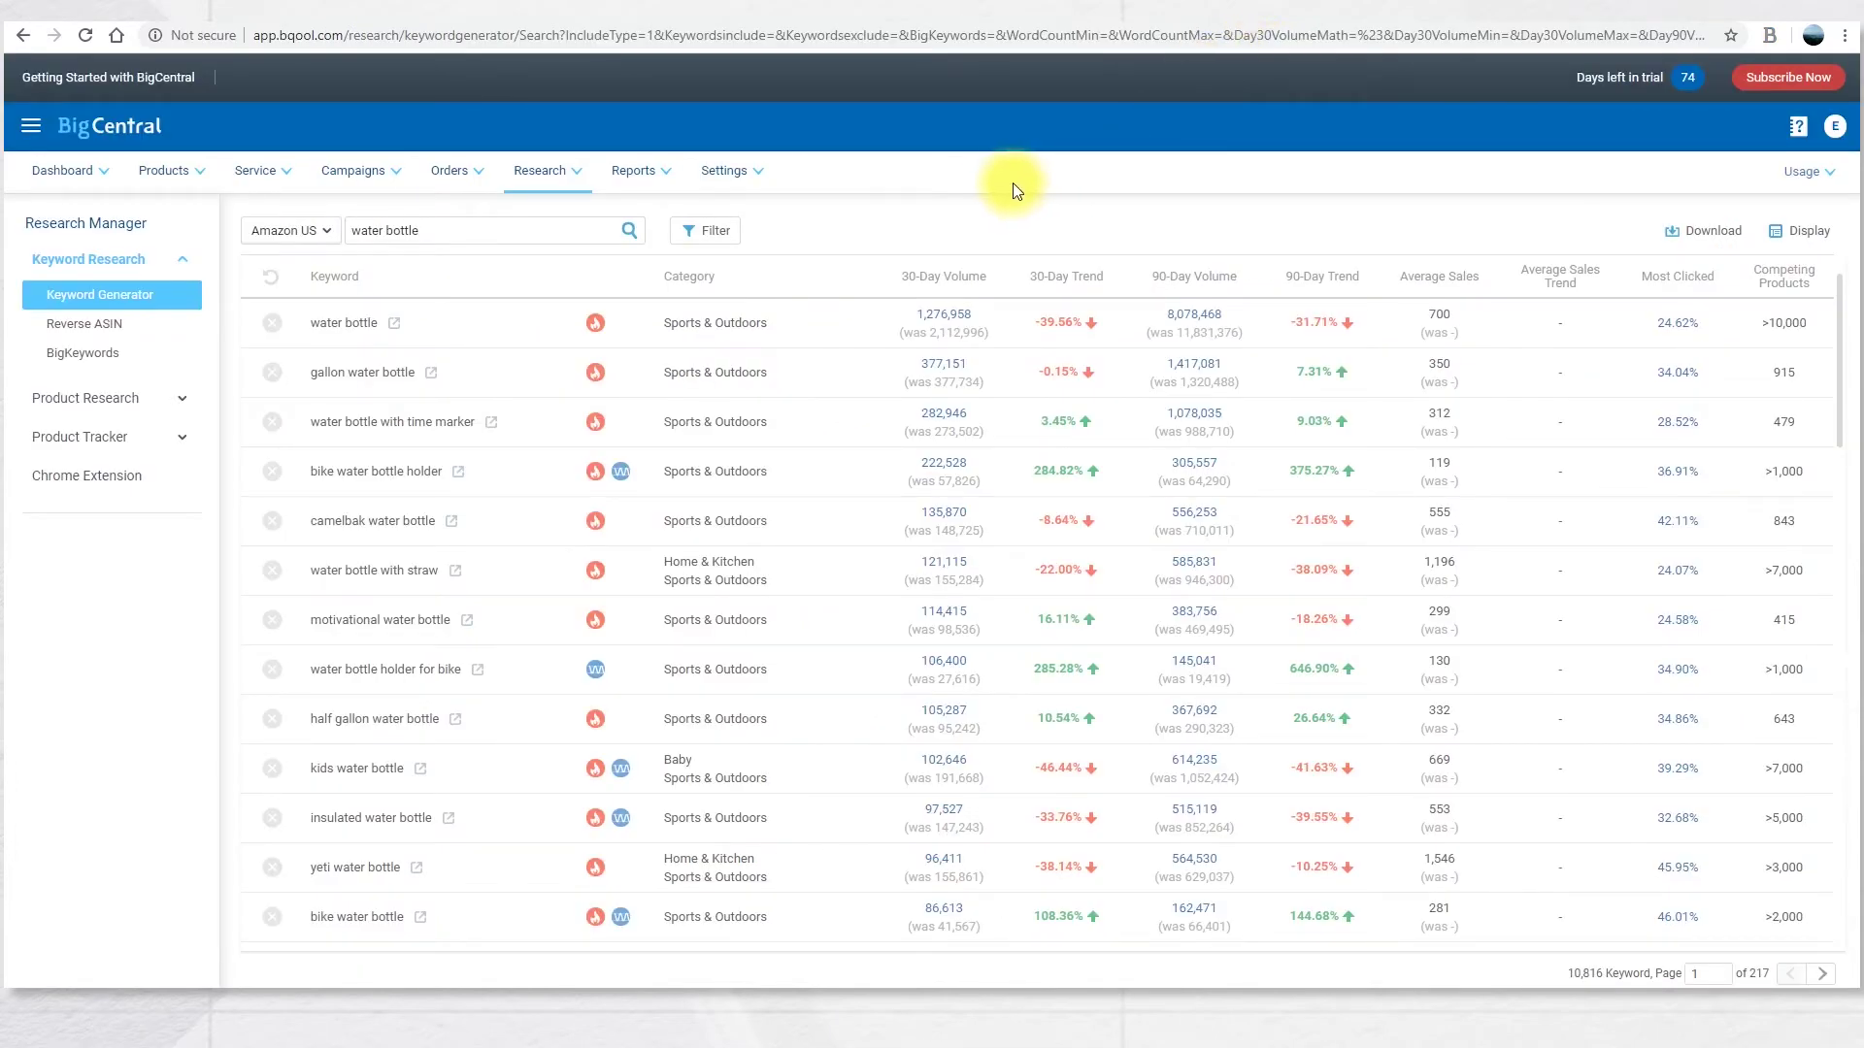
In the keyword filter, leave categories unselected and keep the BigKeywords type at All.
click(728, 231)
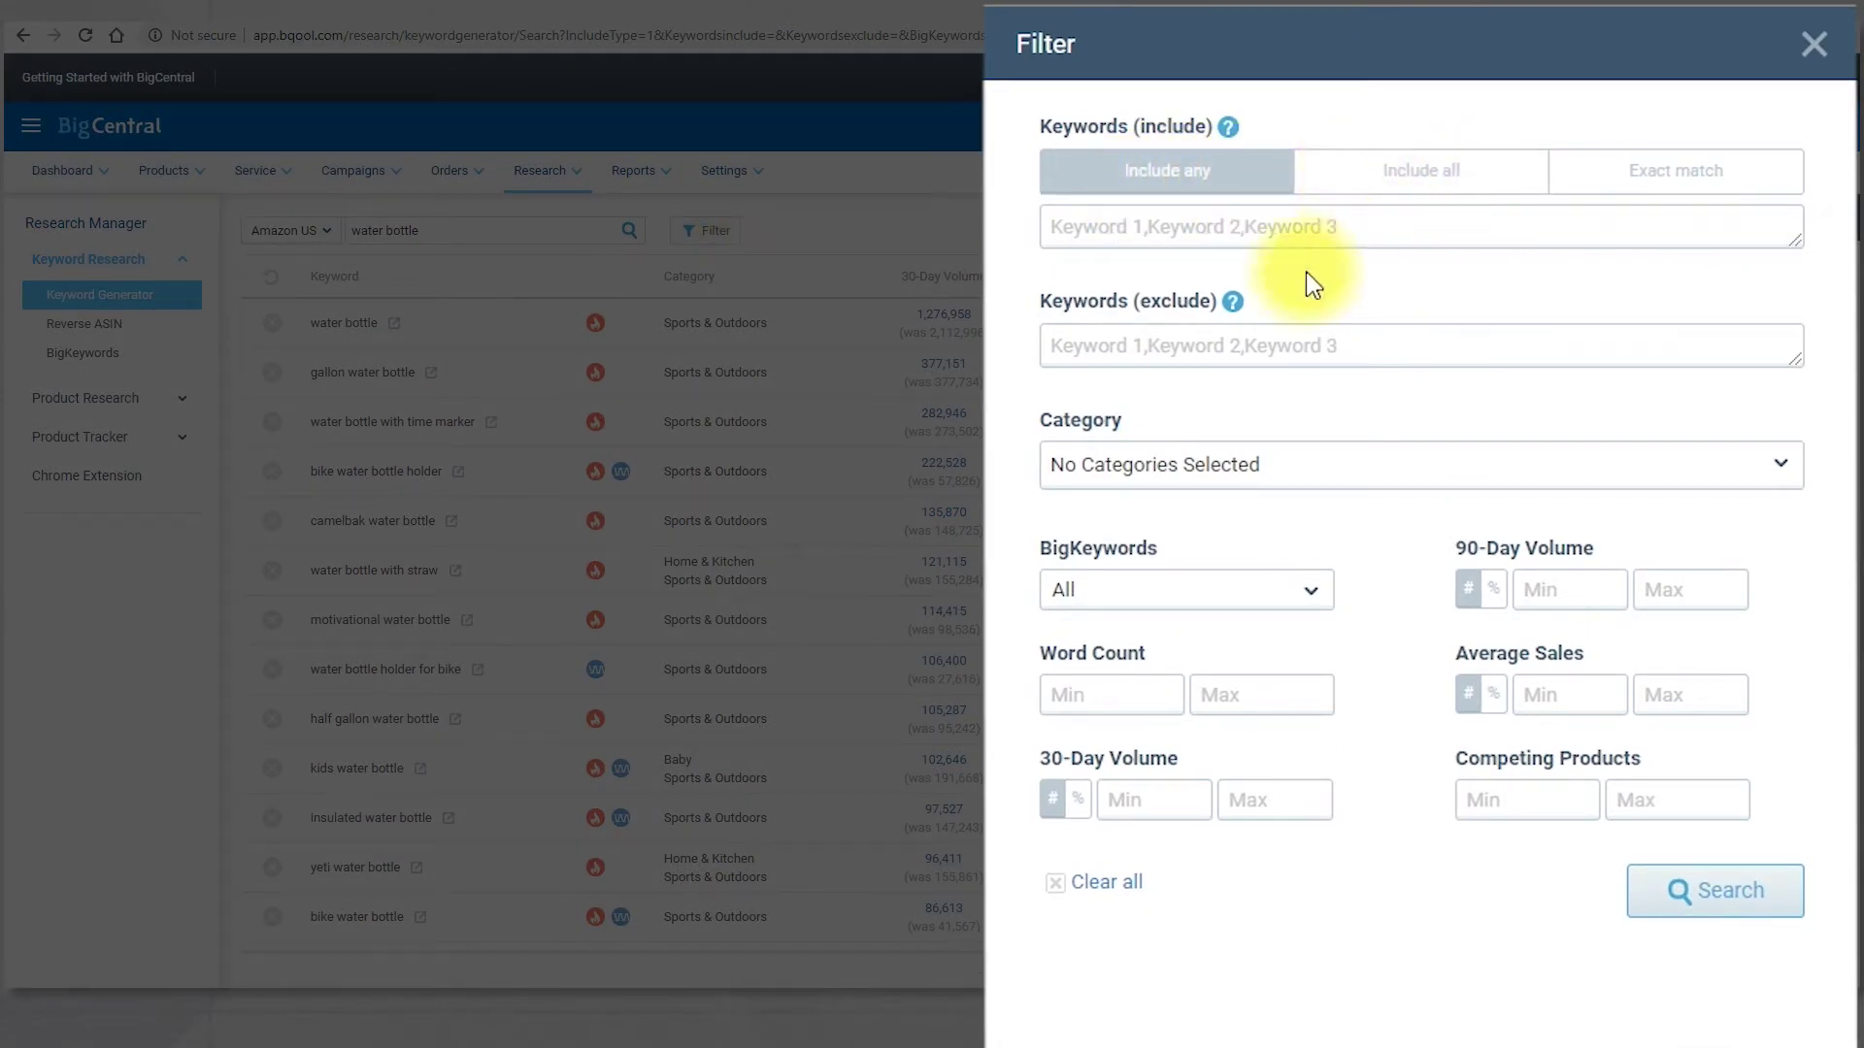
mouse_move(1235, 303)
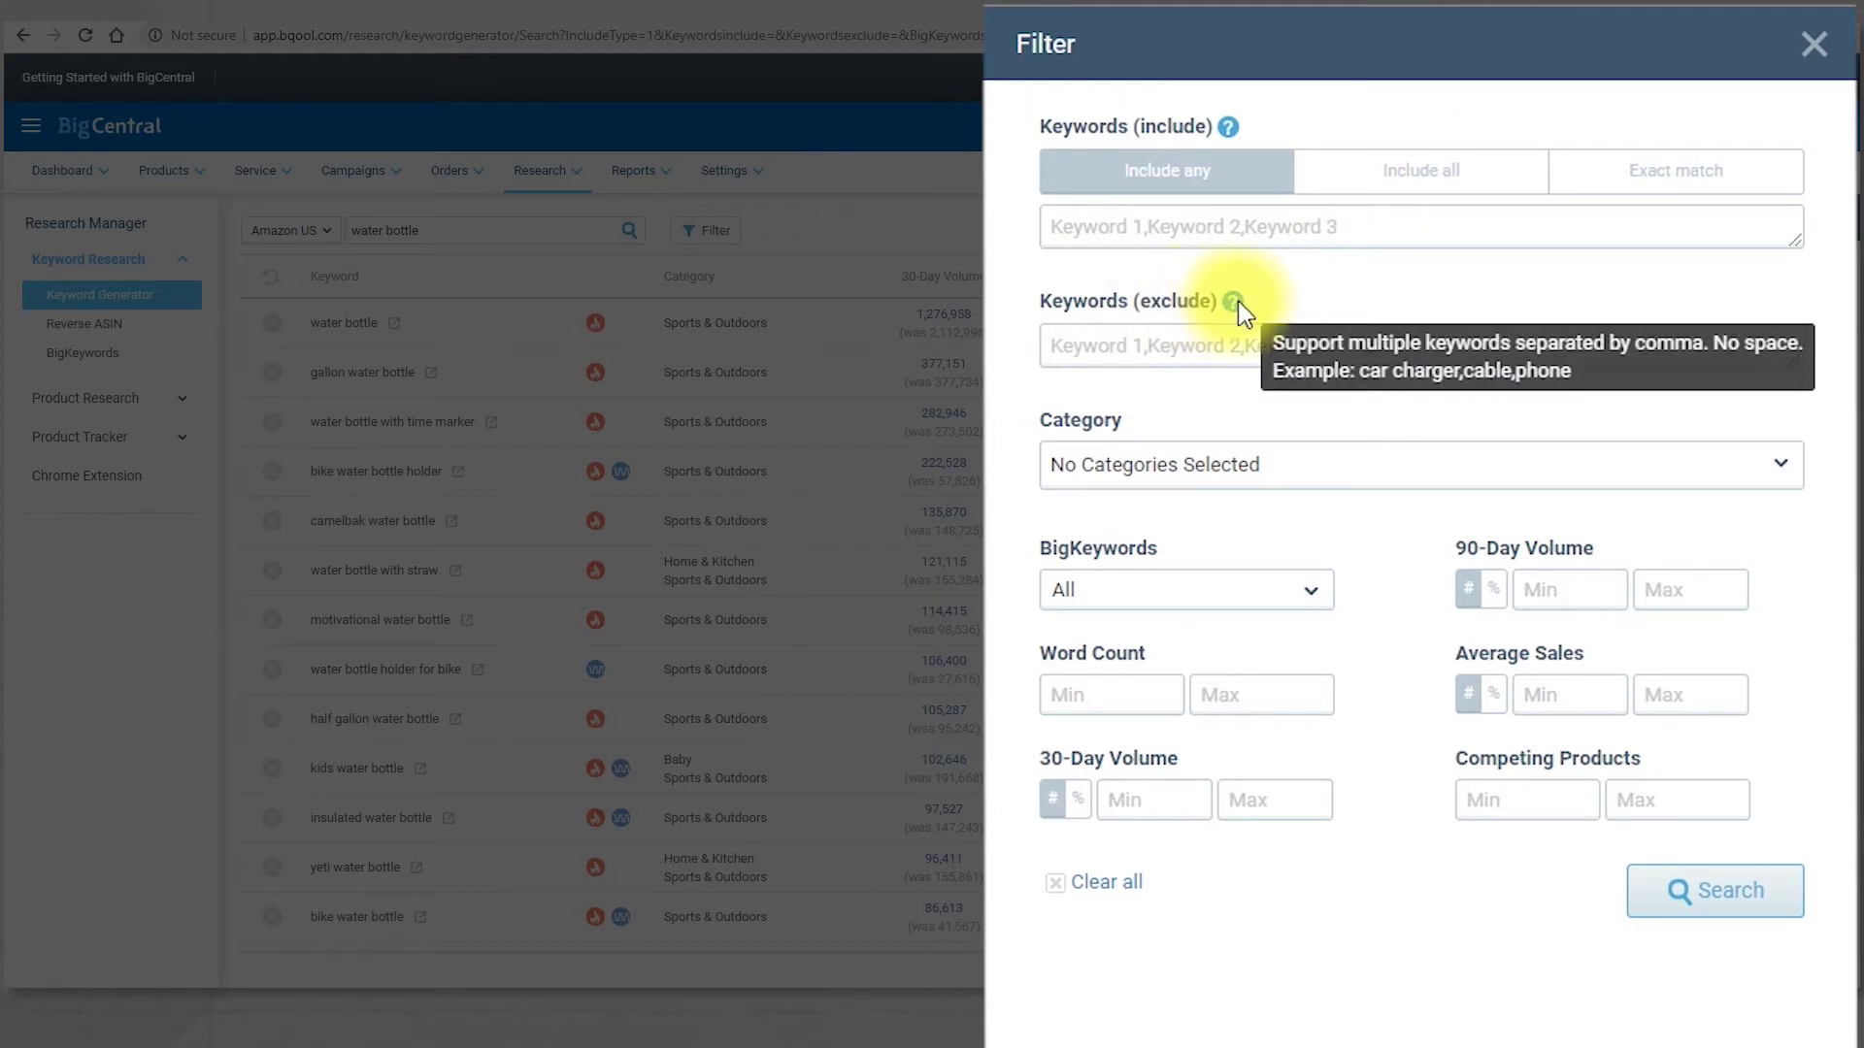
click(1339, 463)
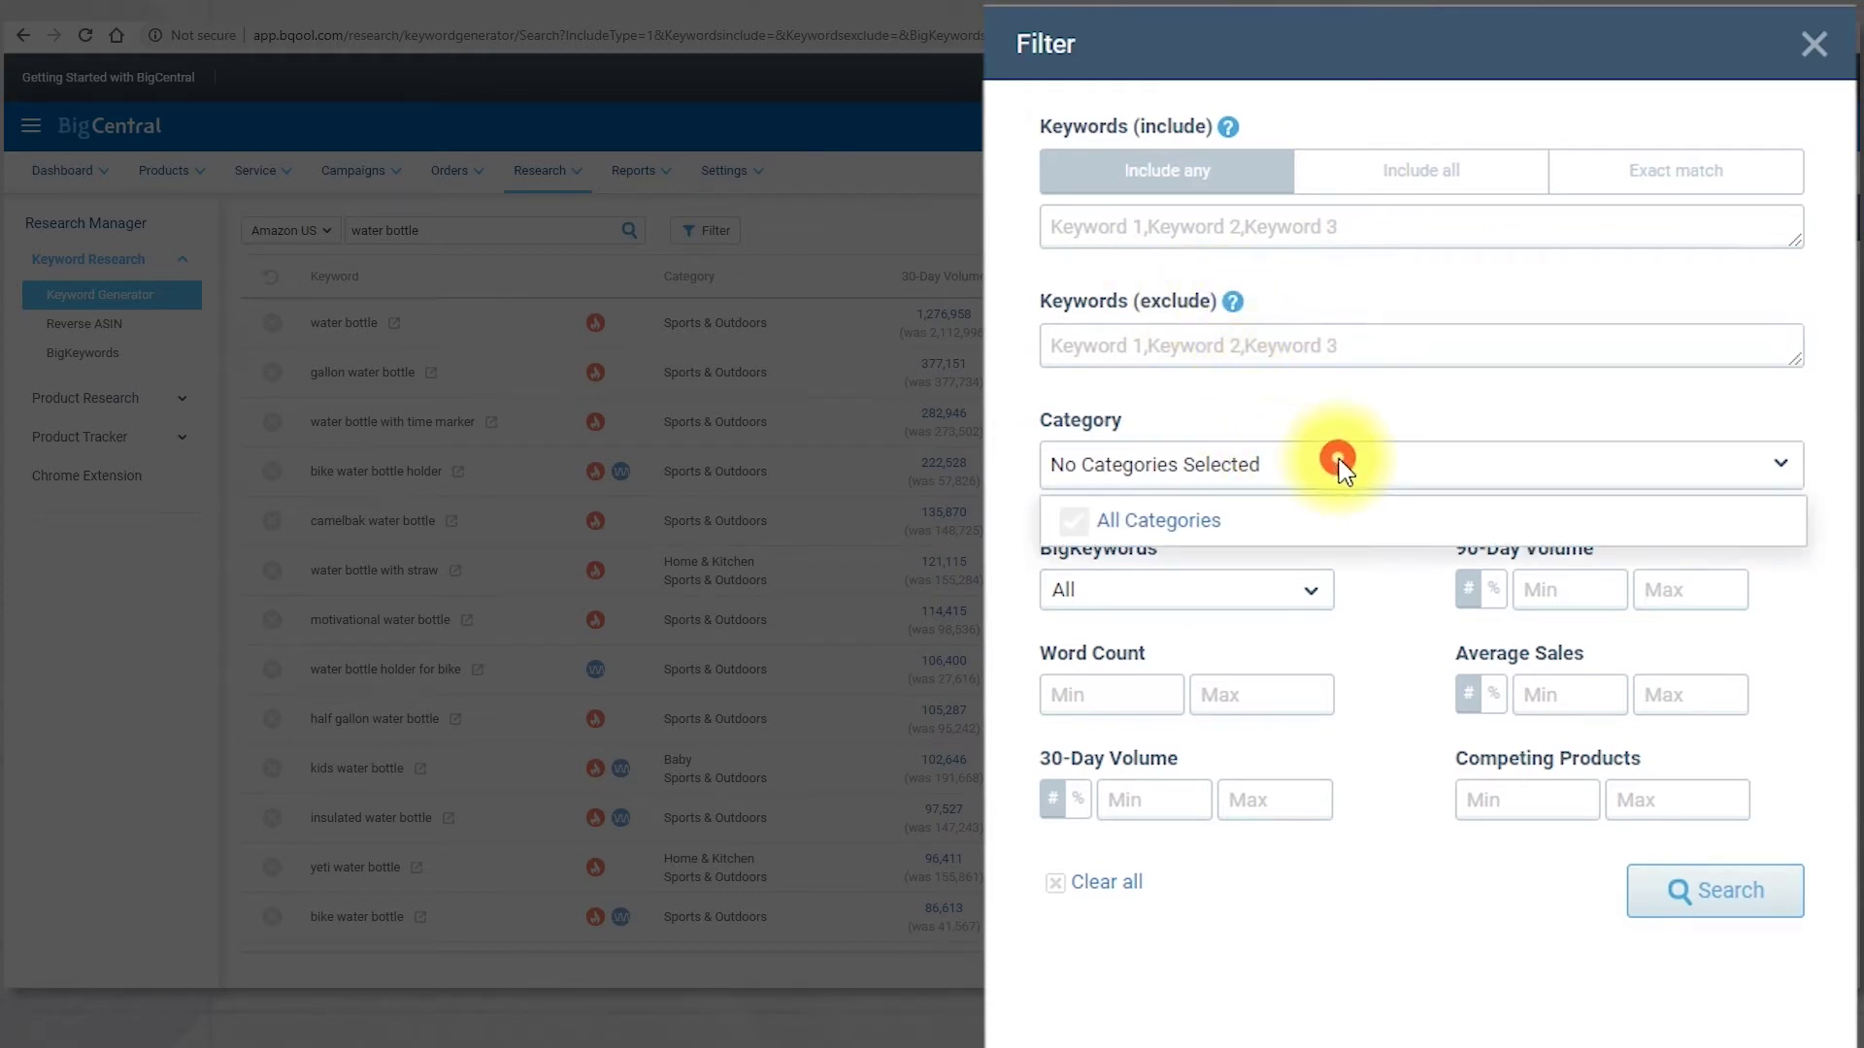
scroll(1408, 597, down, 7)
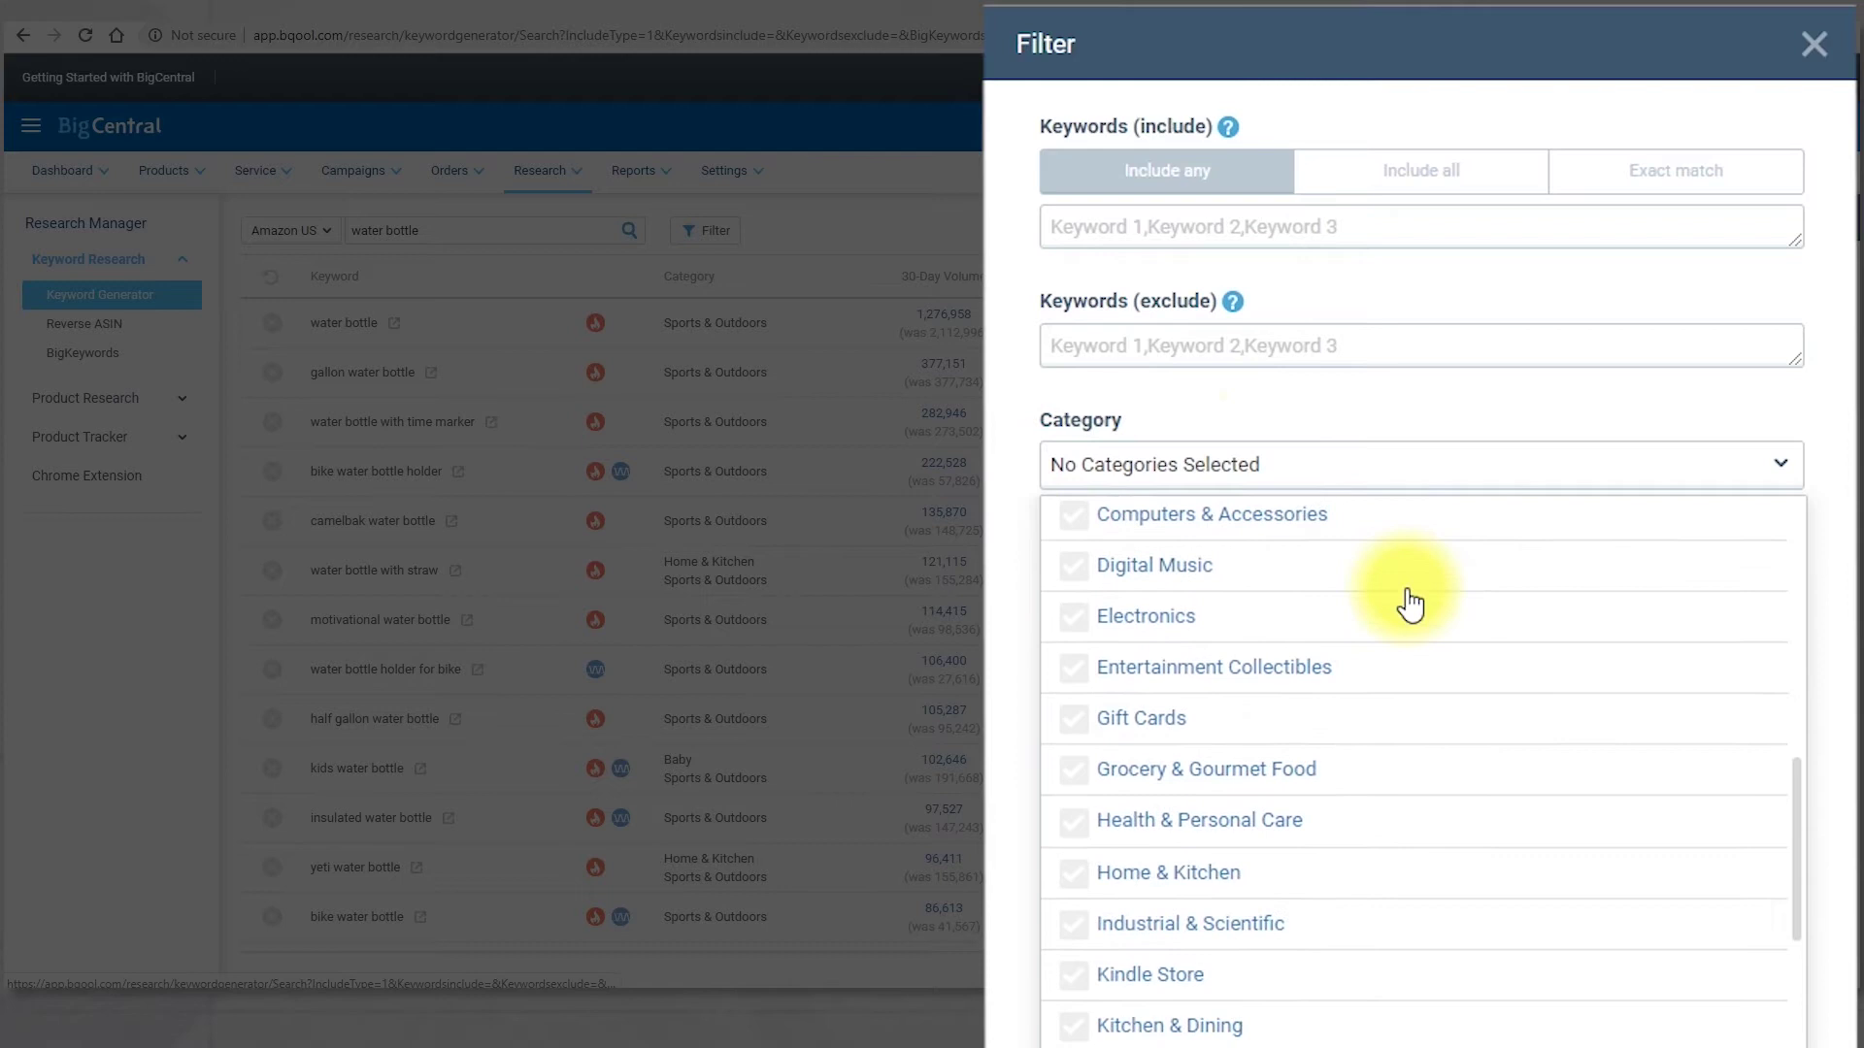
scroll(1408, 601, up, 7)
click(1396, 469)
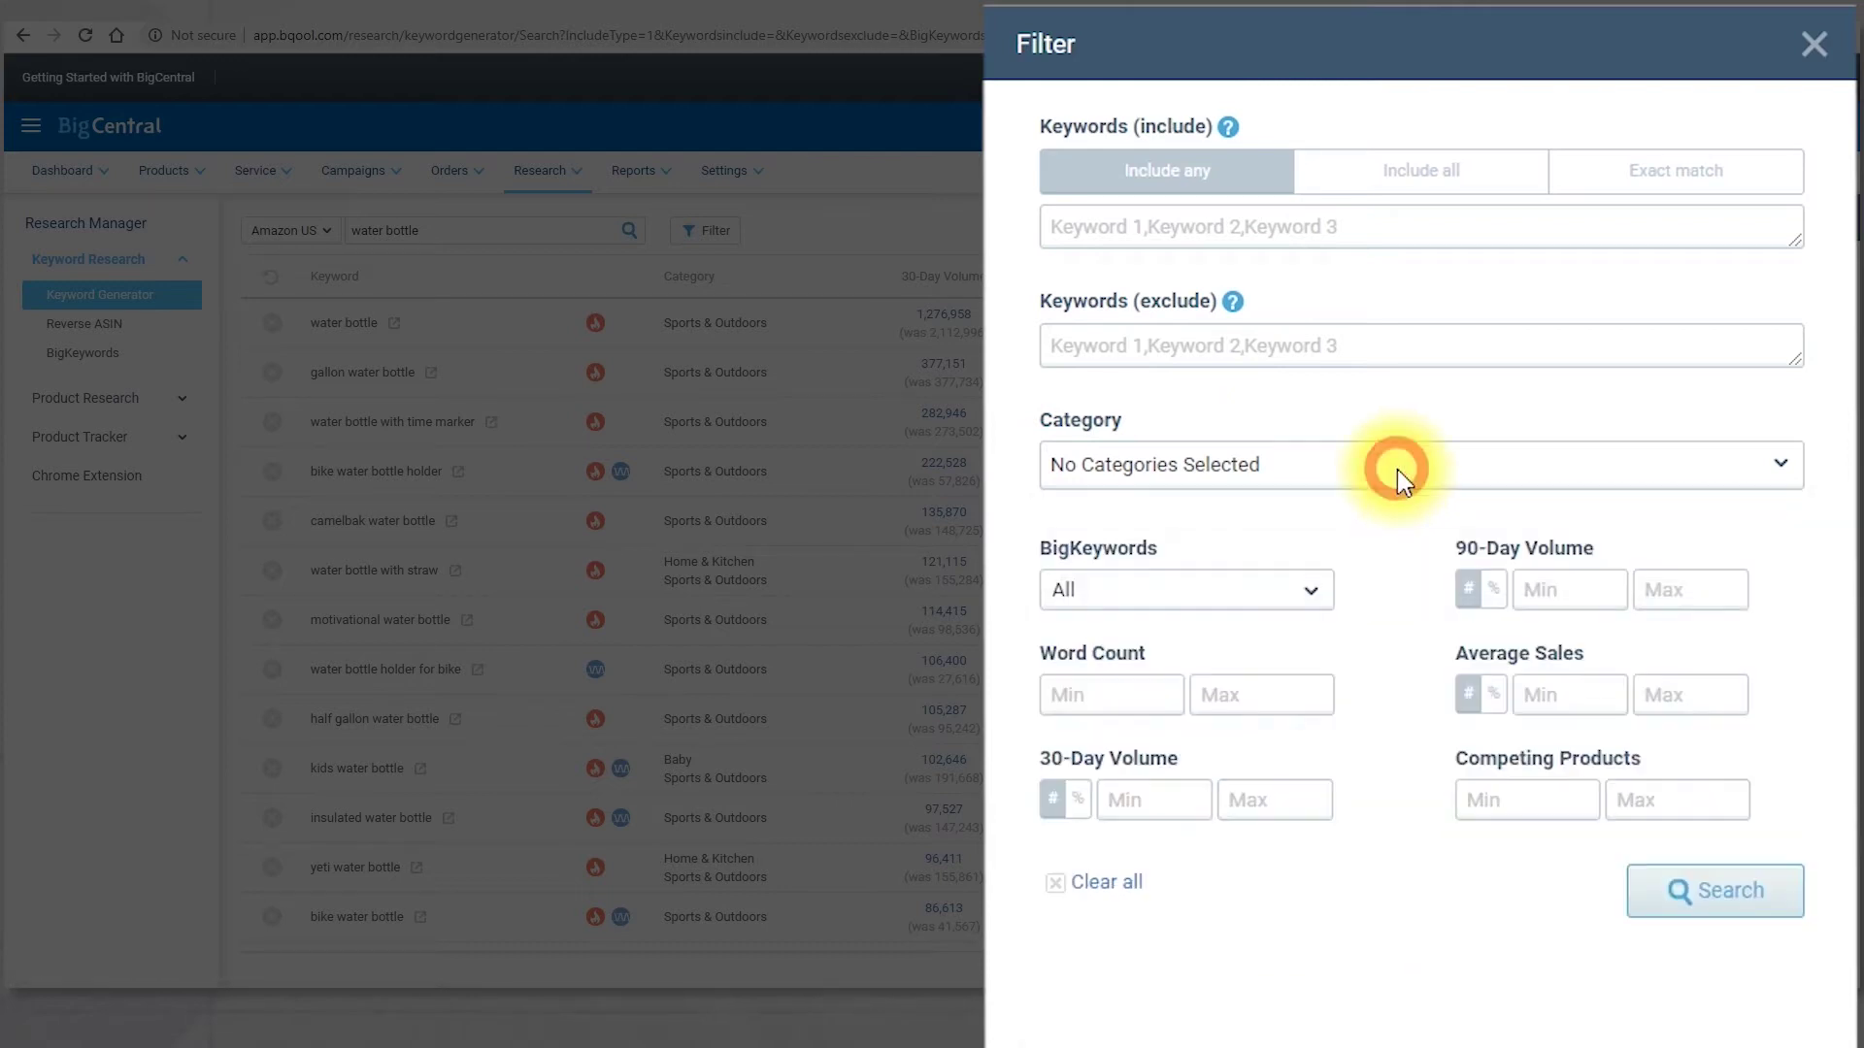
click(1320, 586)
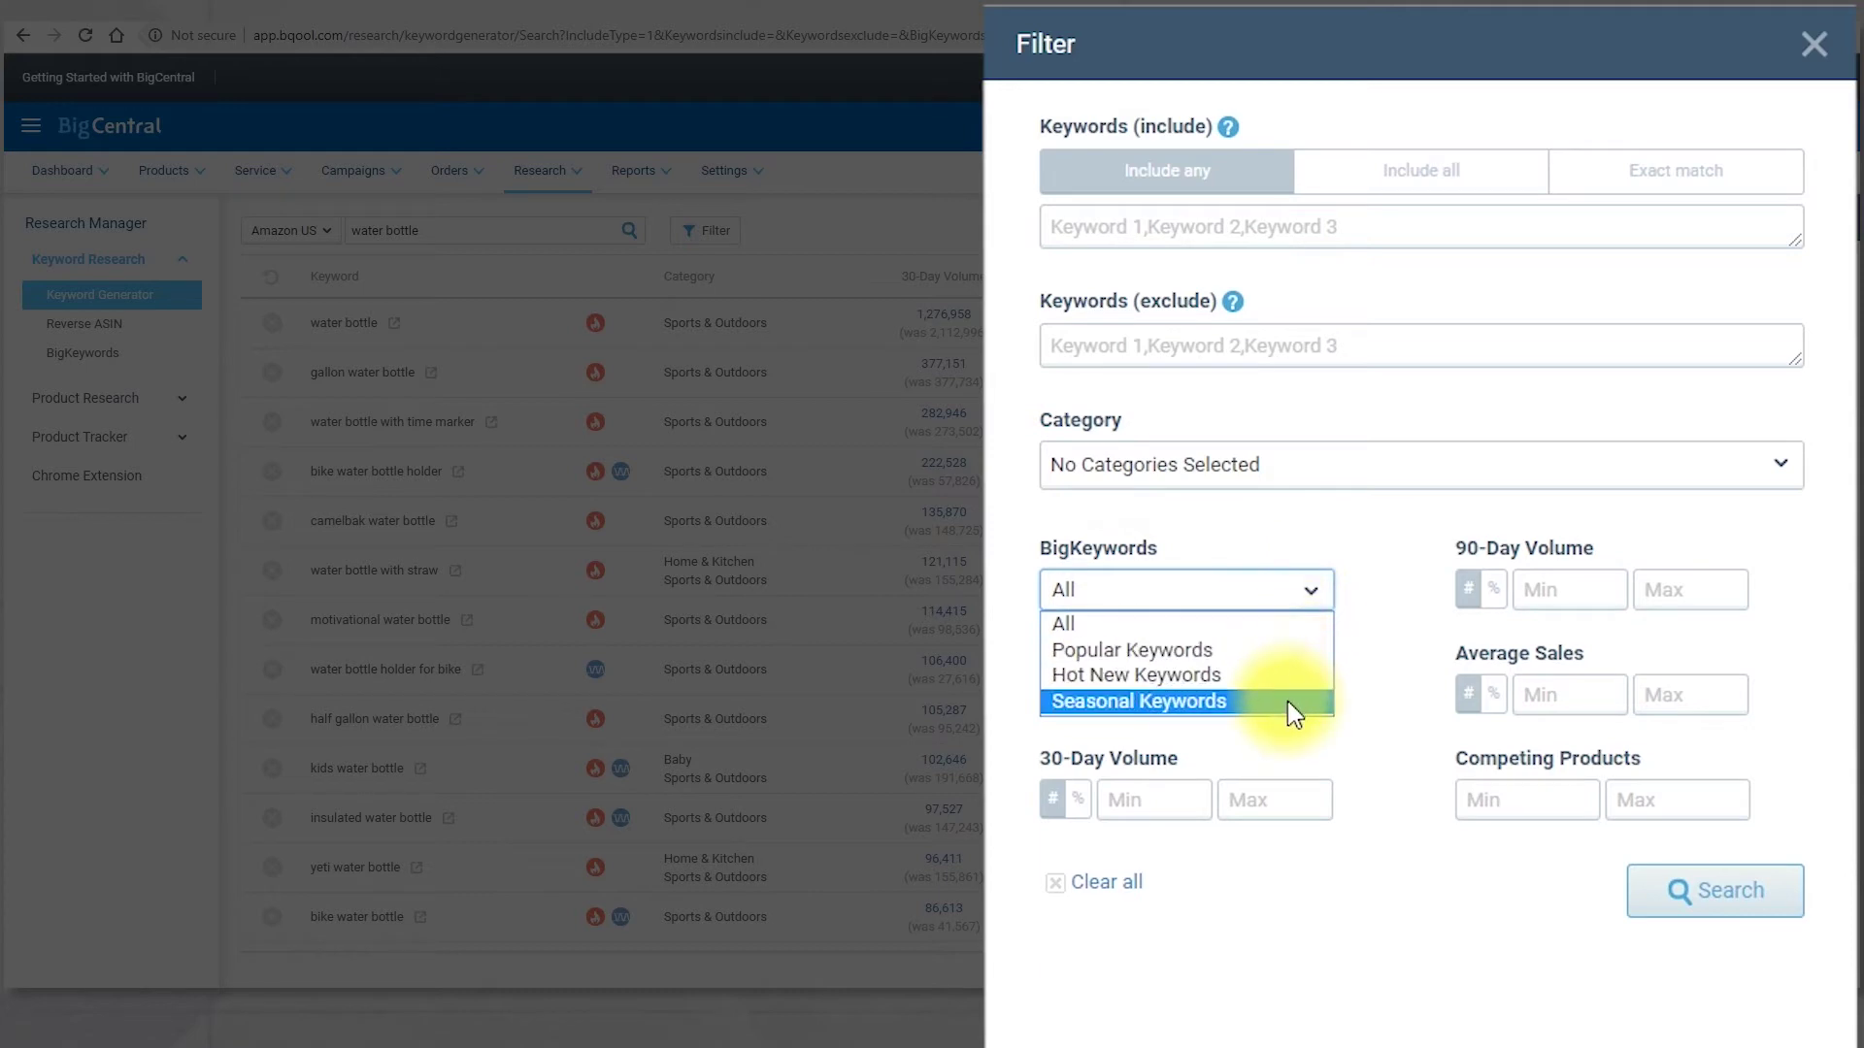
click(1302, 620)
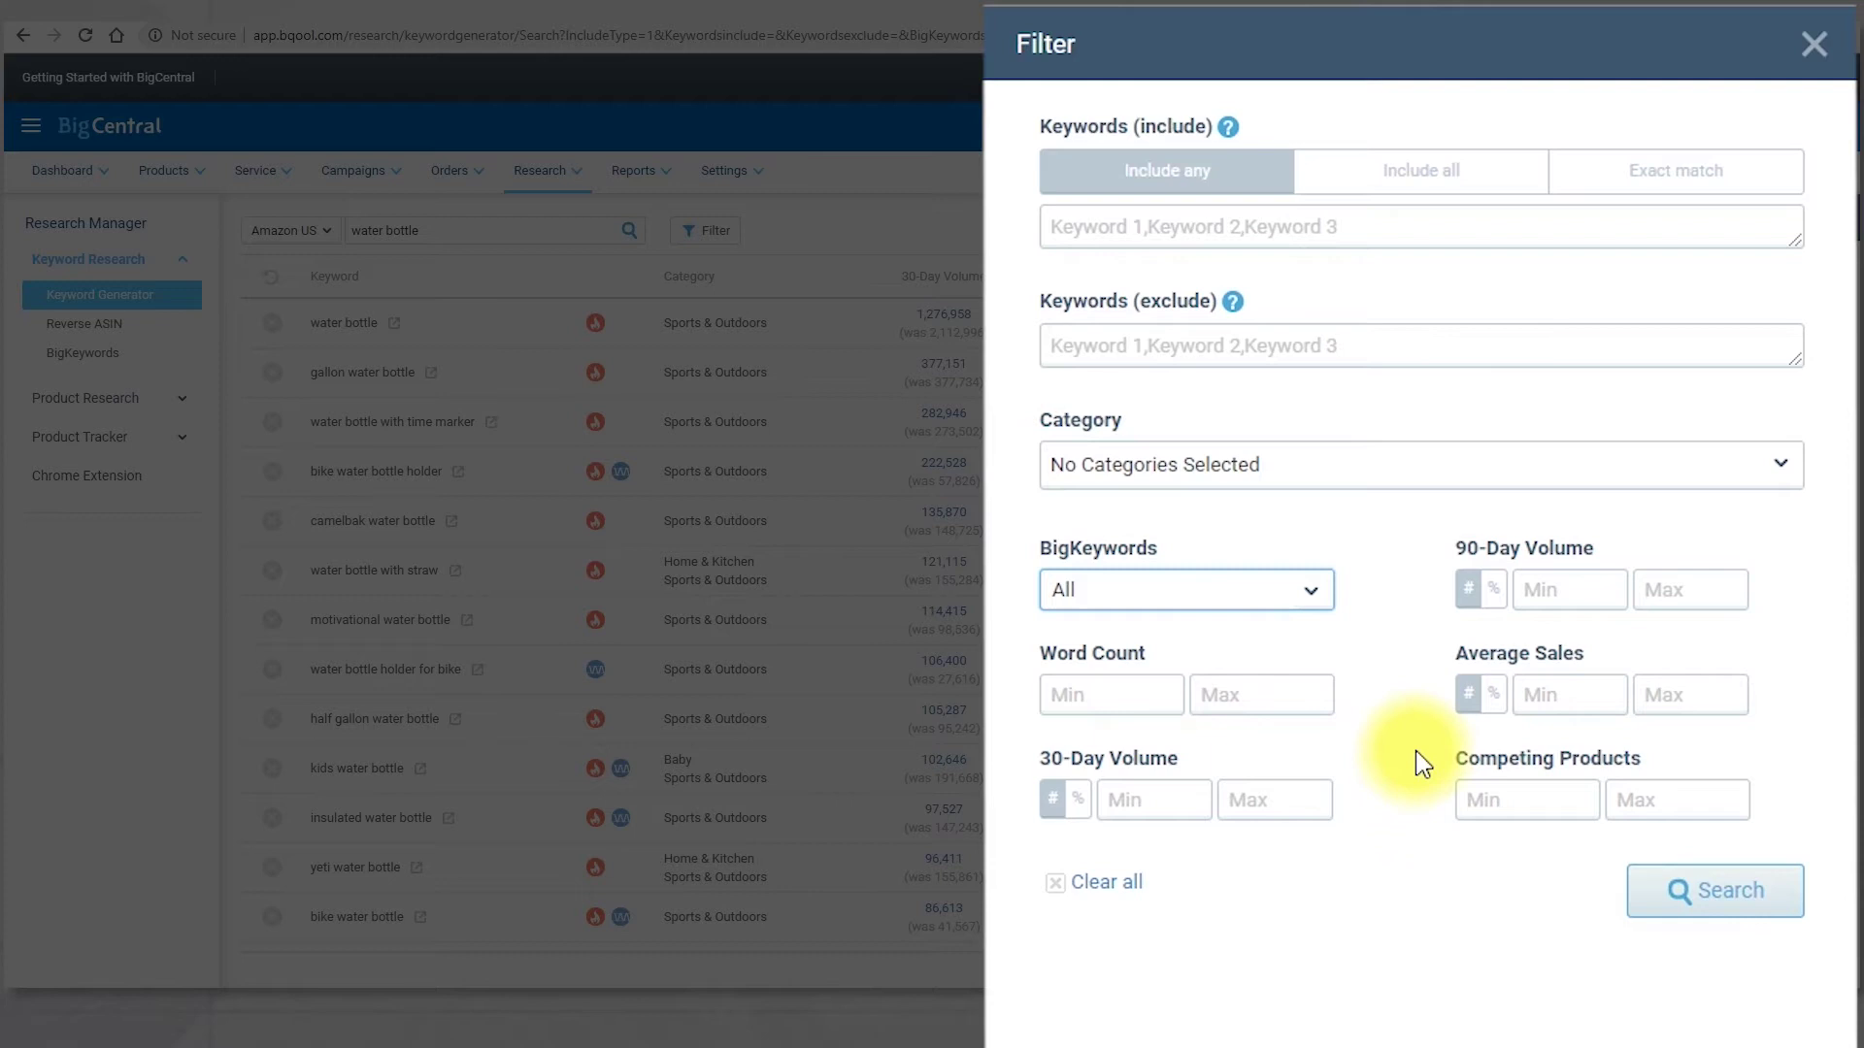
Set the Average Sales minimum to 300 and the Competing Products maximum to 200.
click(1580, 697)
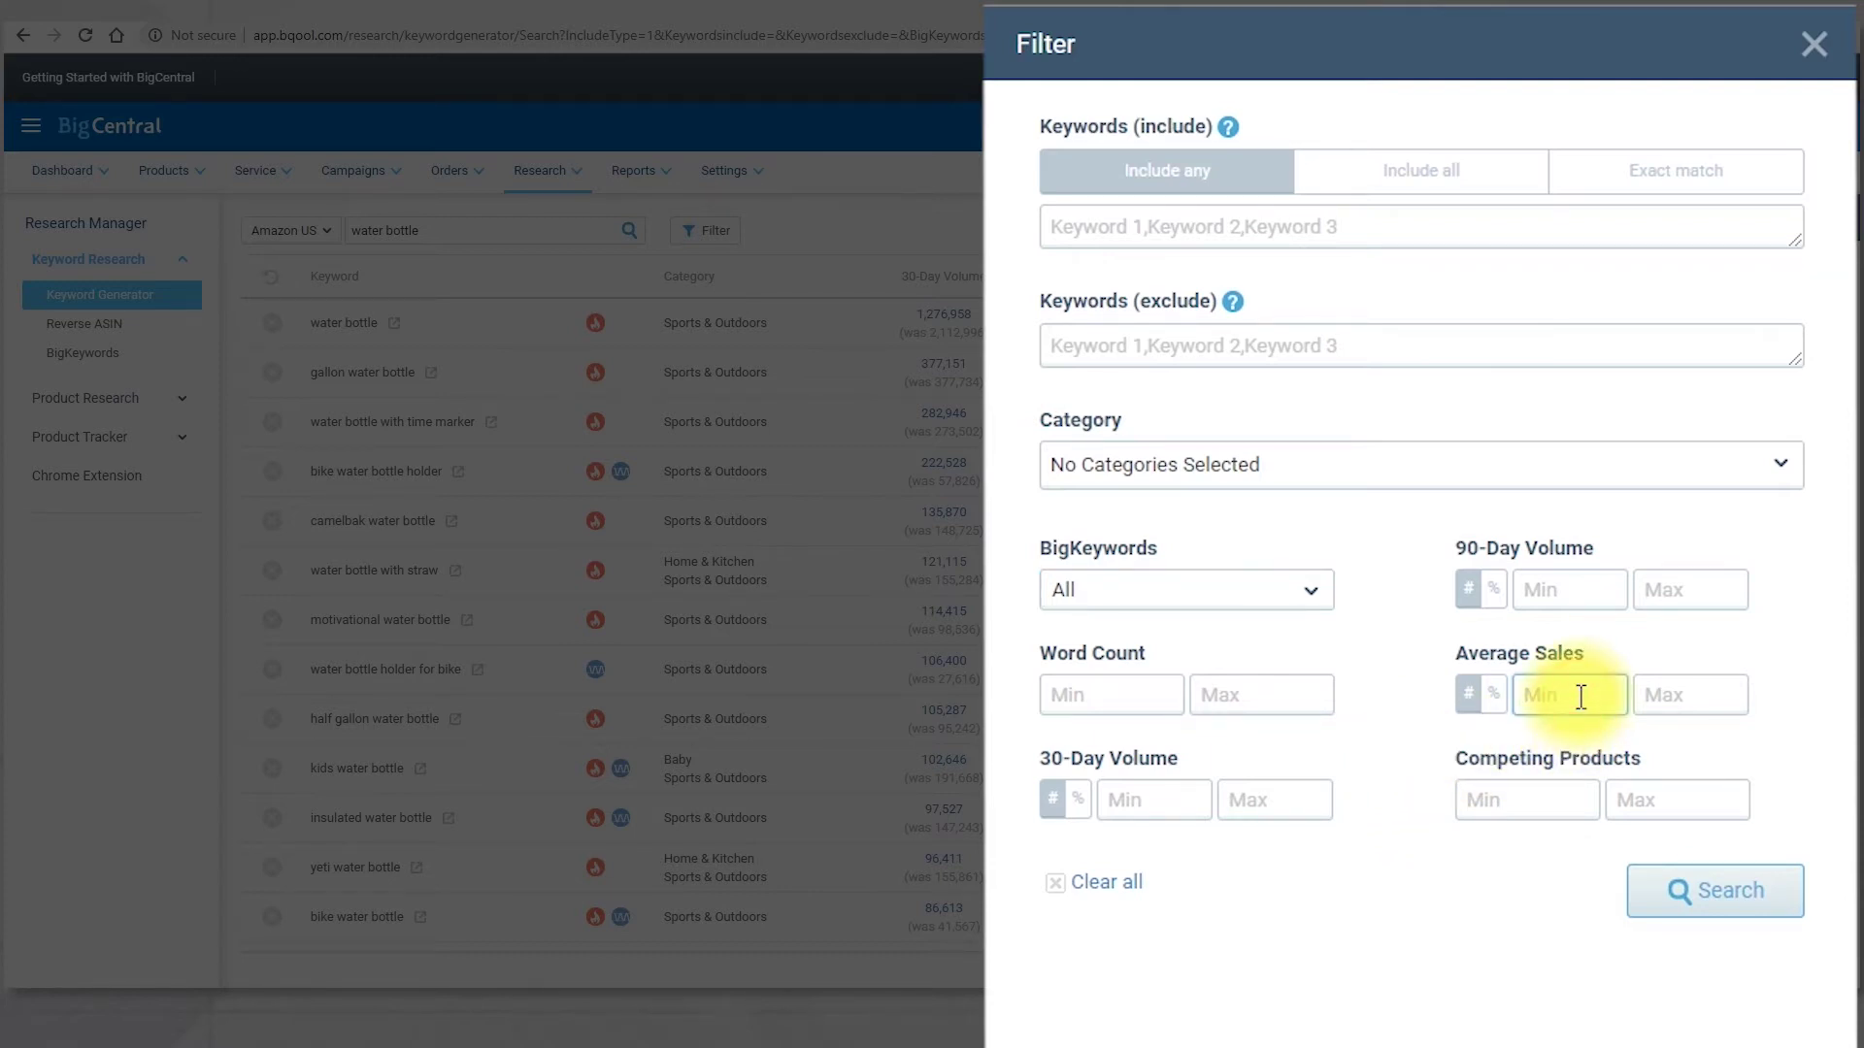
text(300)
click(1551, 849)
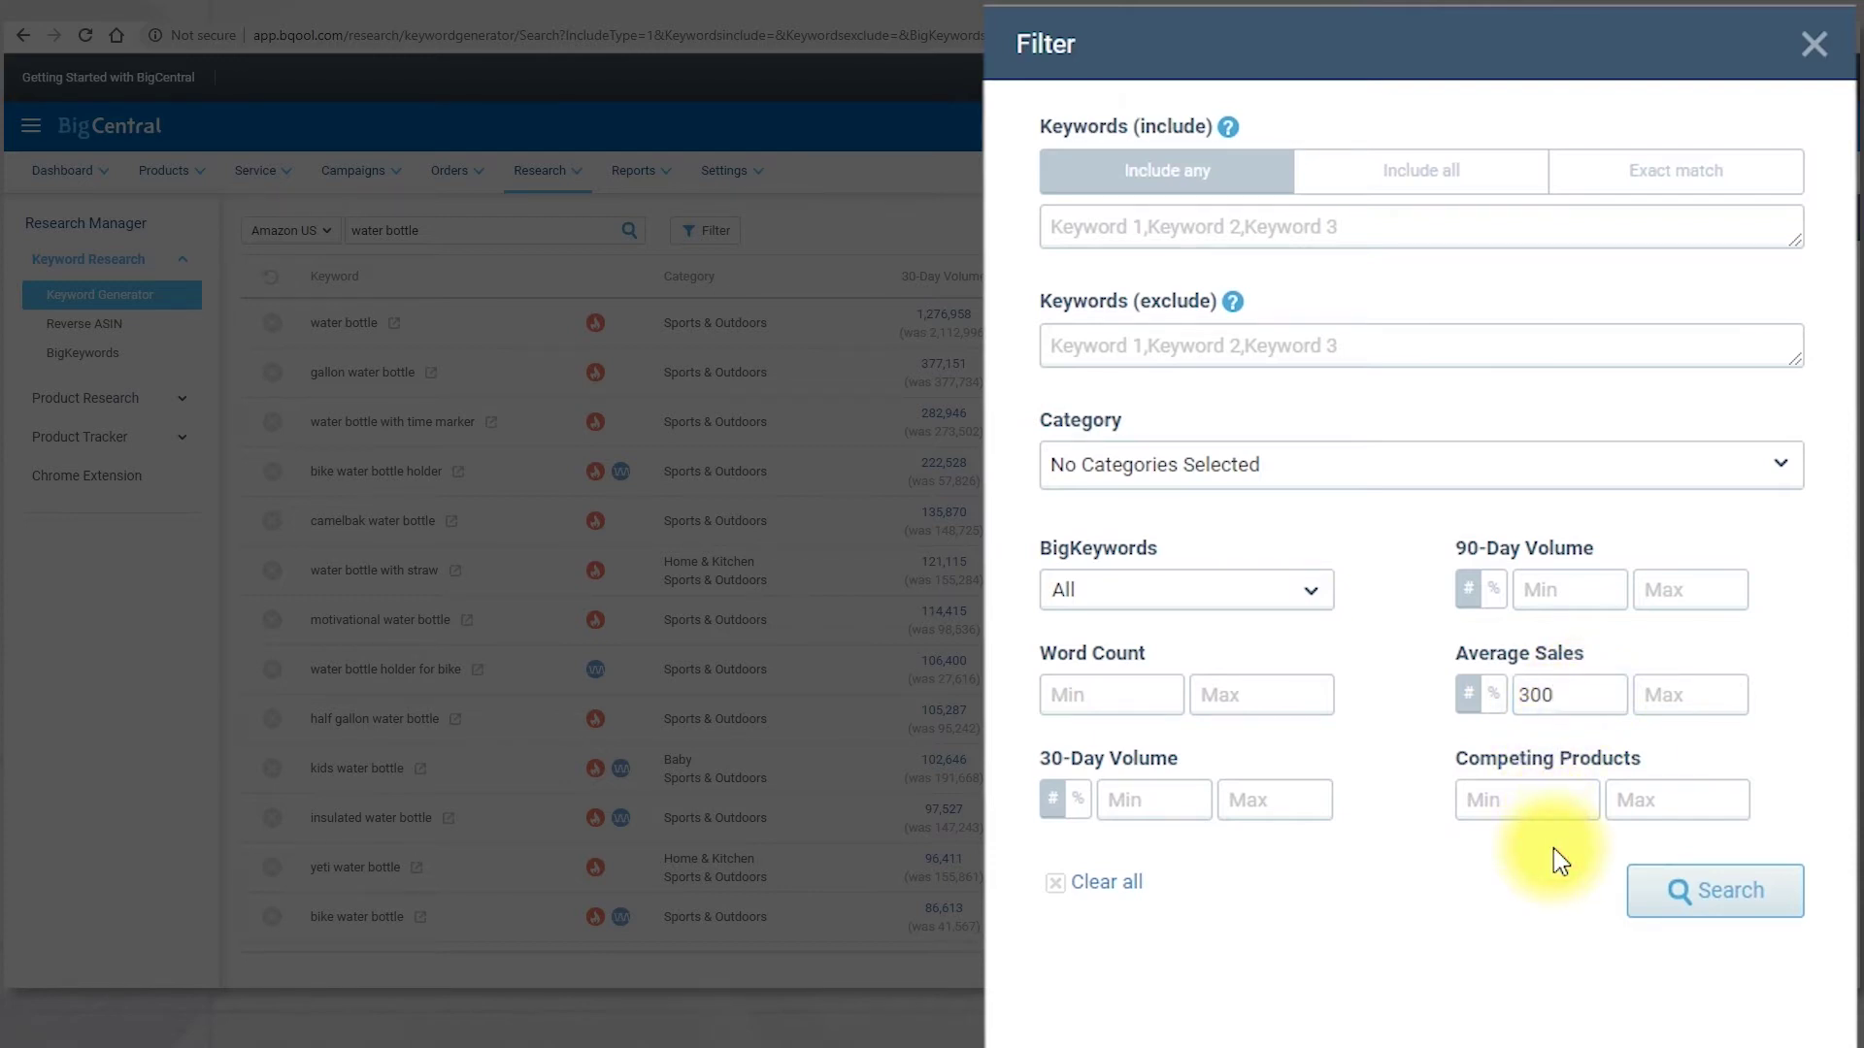
click(1655, 799)
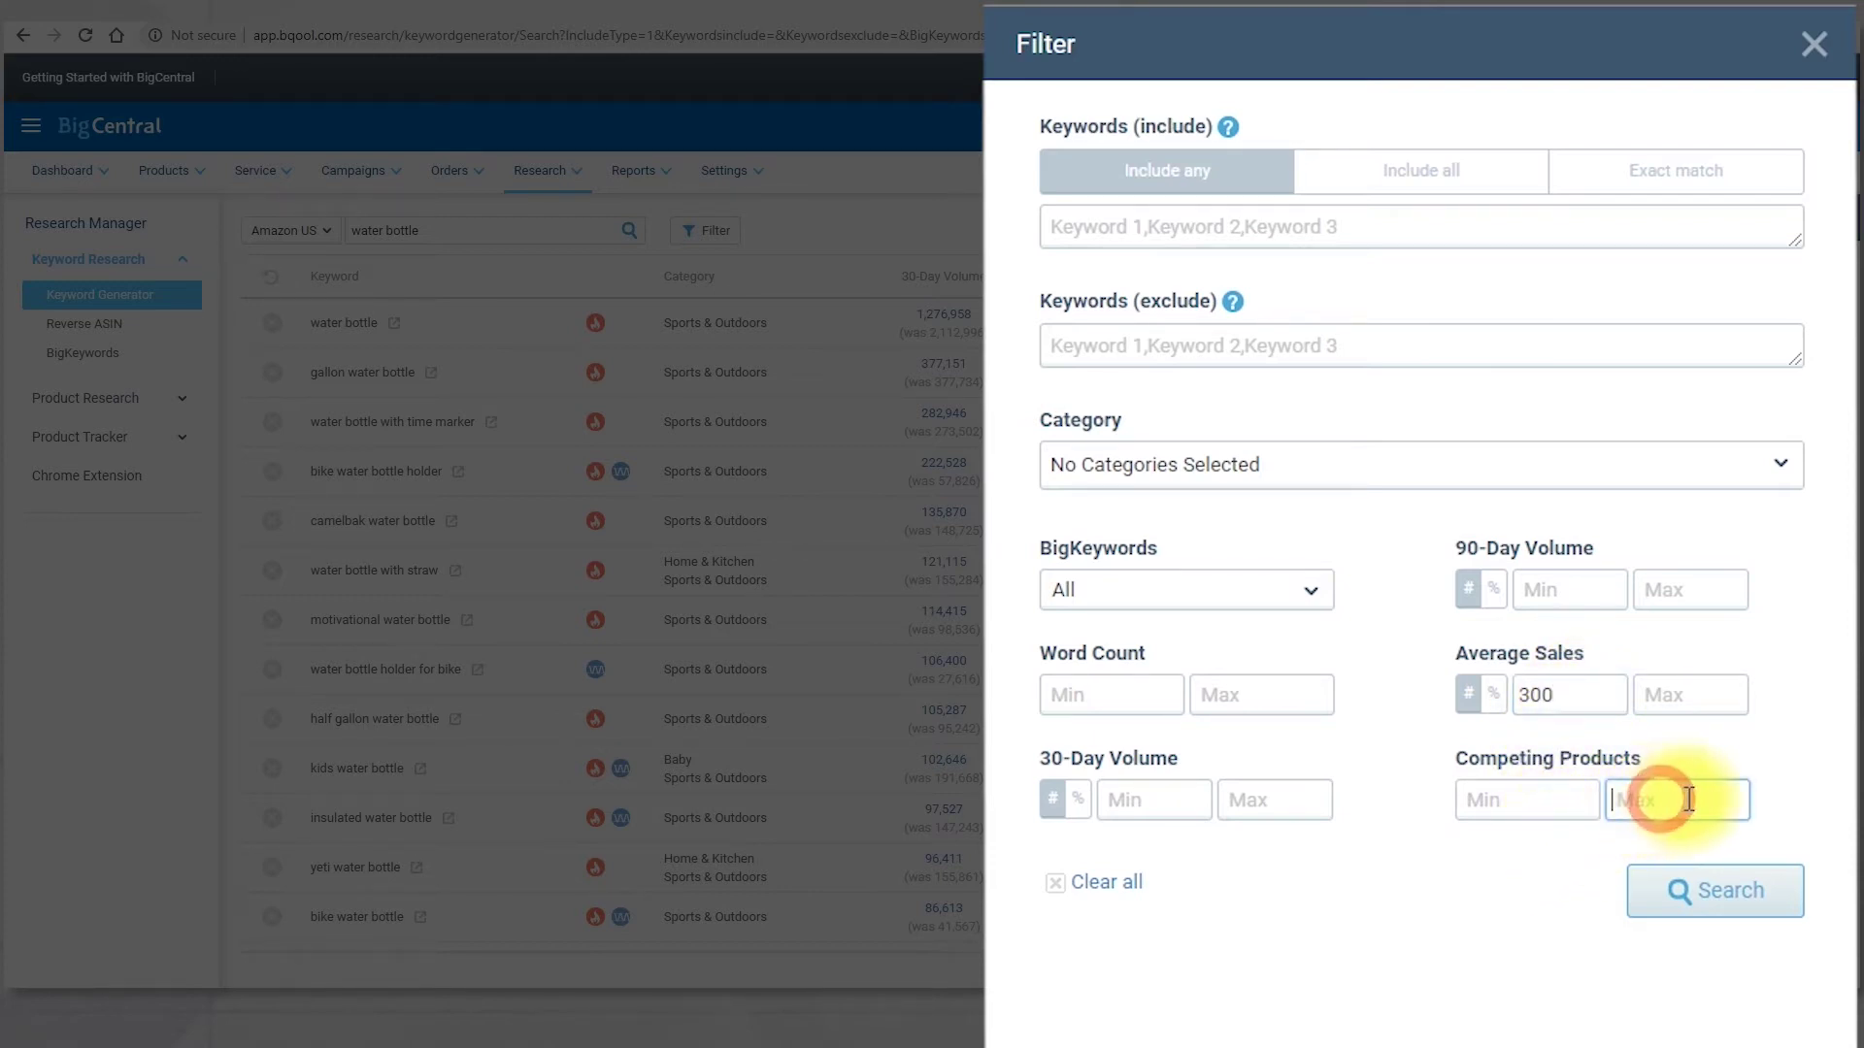
text(200)
Apply the filters, start a CSV download but cancel saving, then go to Reverse ASIN.
click(1719, 903)
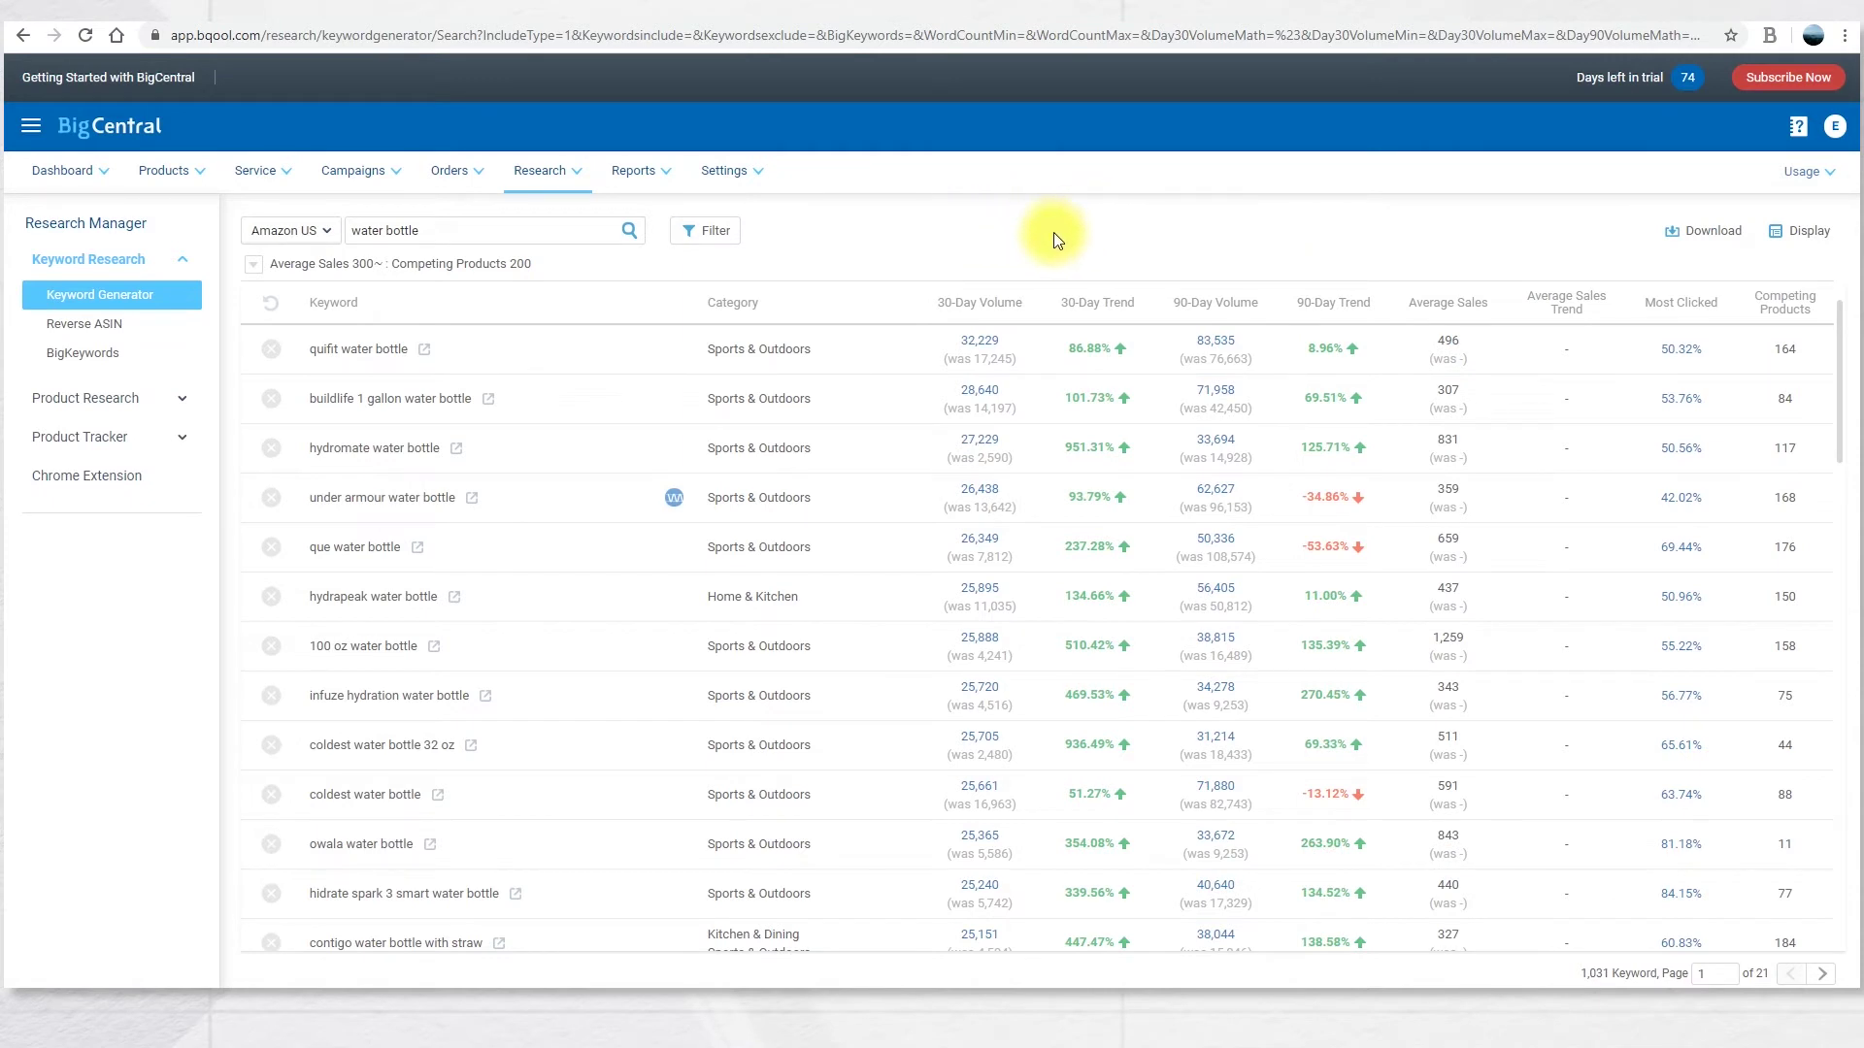
click(1714, 232)
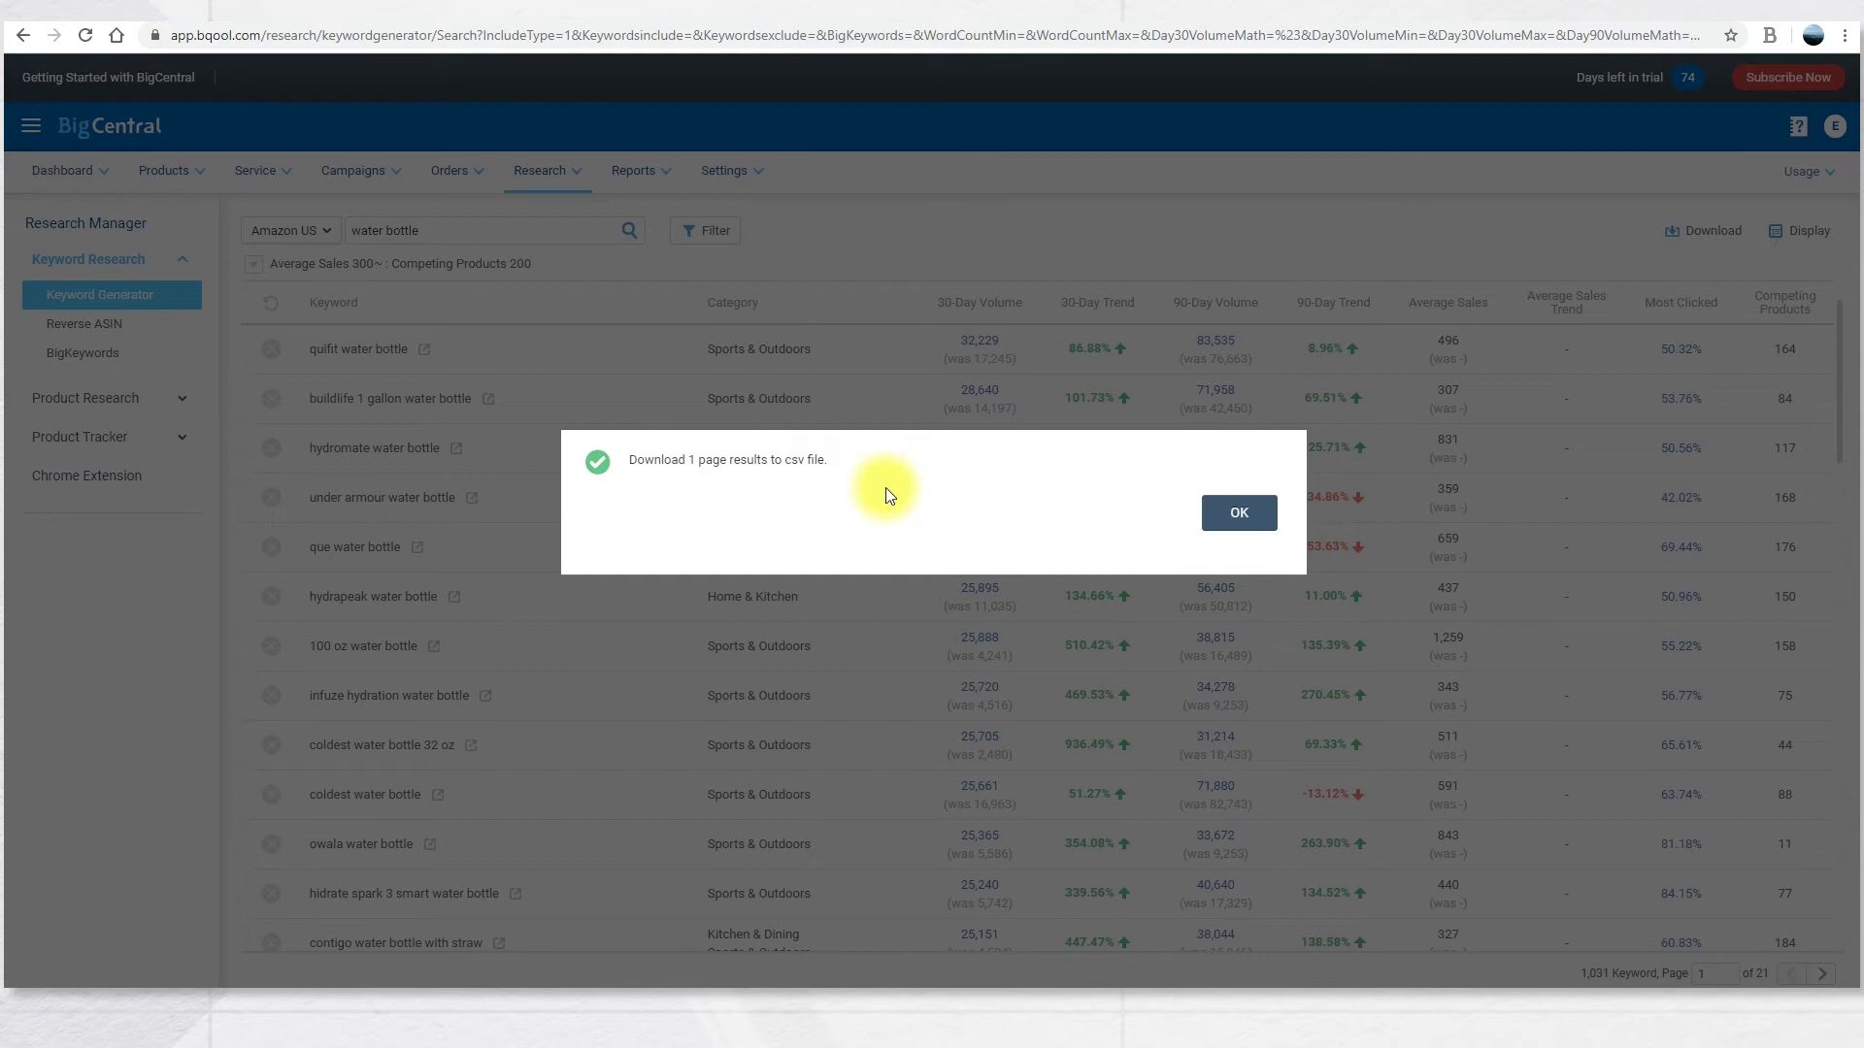
click(1255, 521)
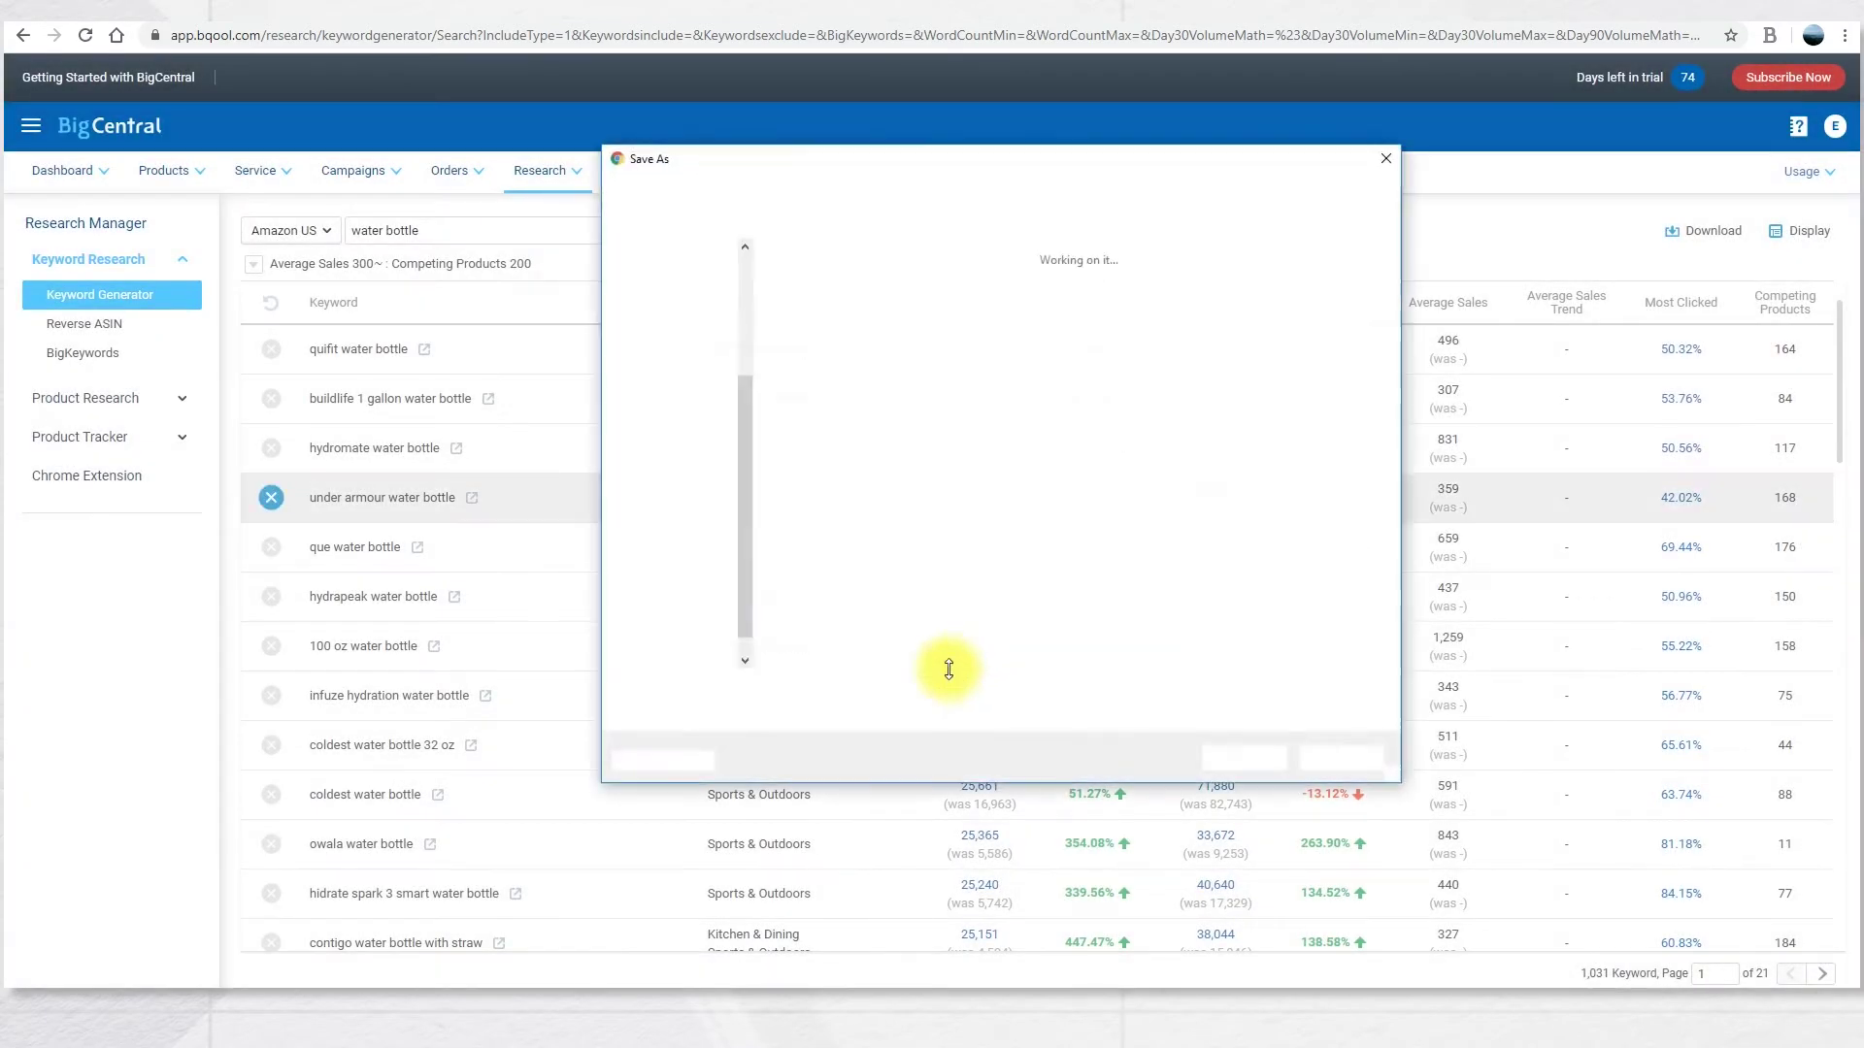
click(1332, 755)
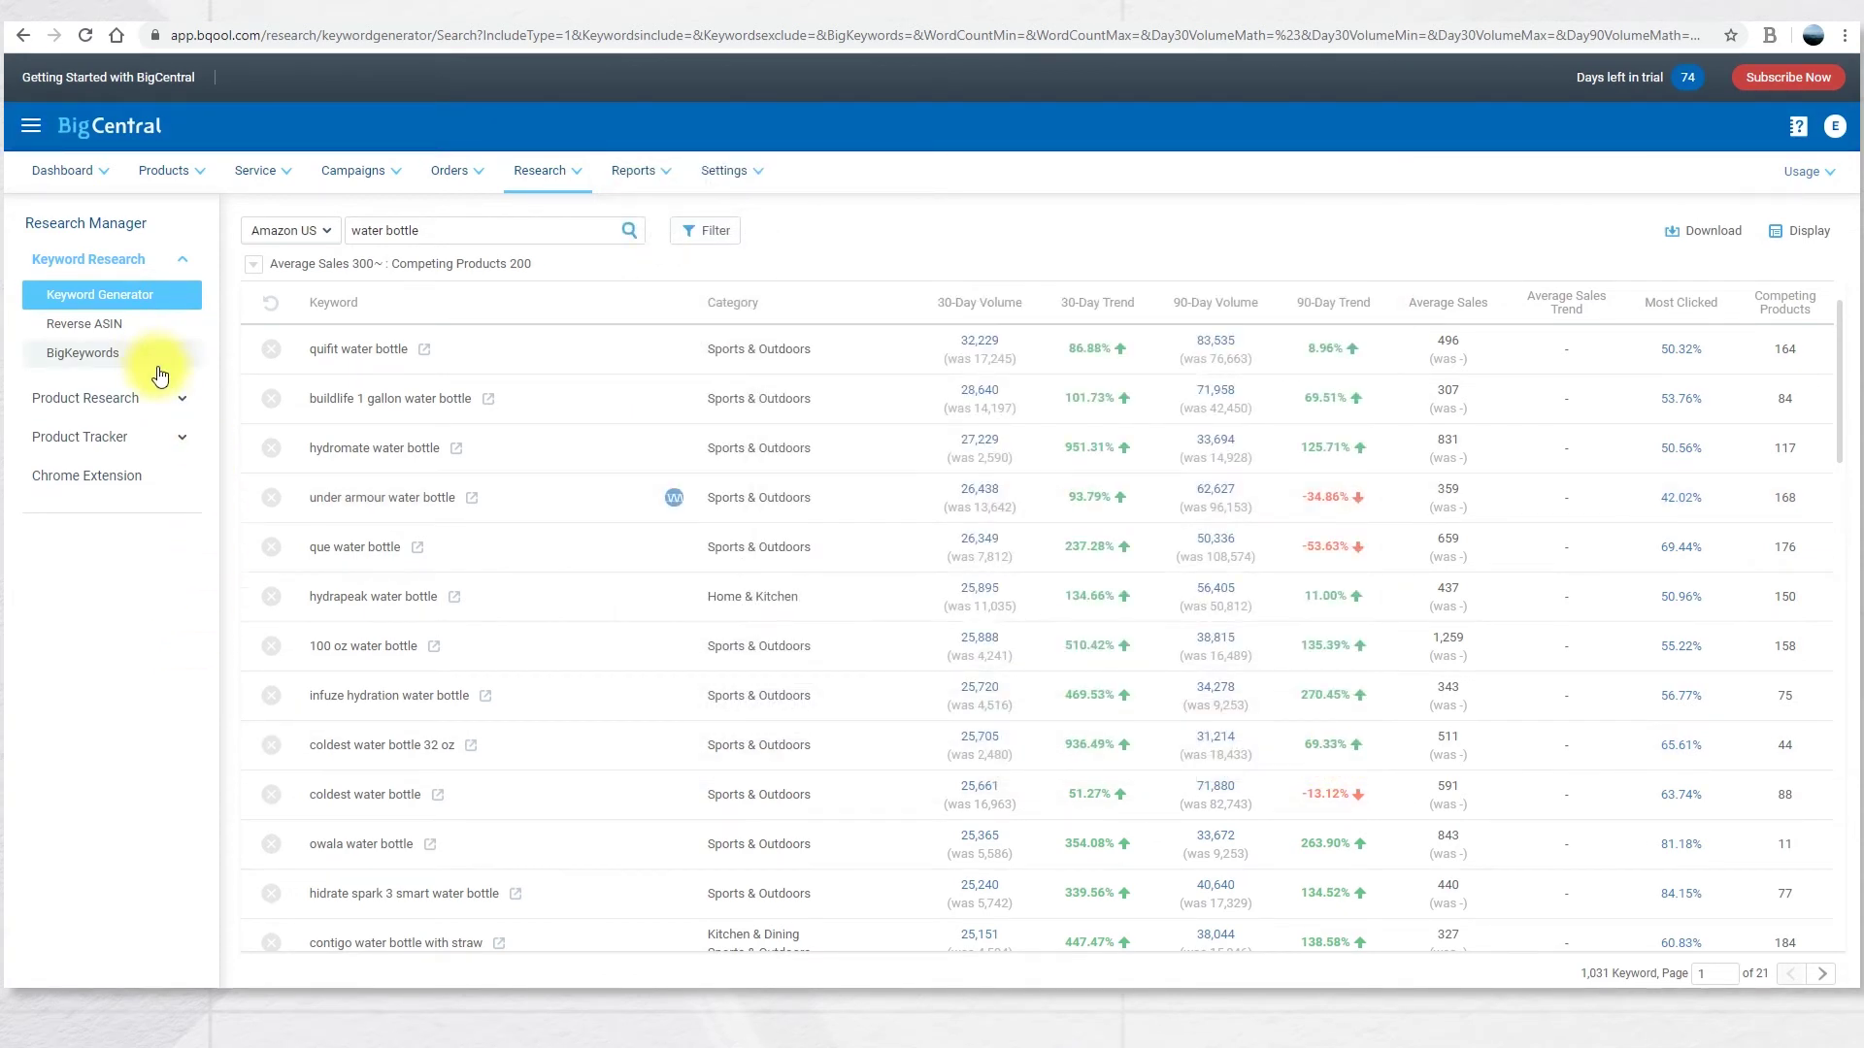
click(131, 326)
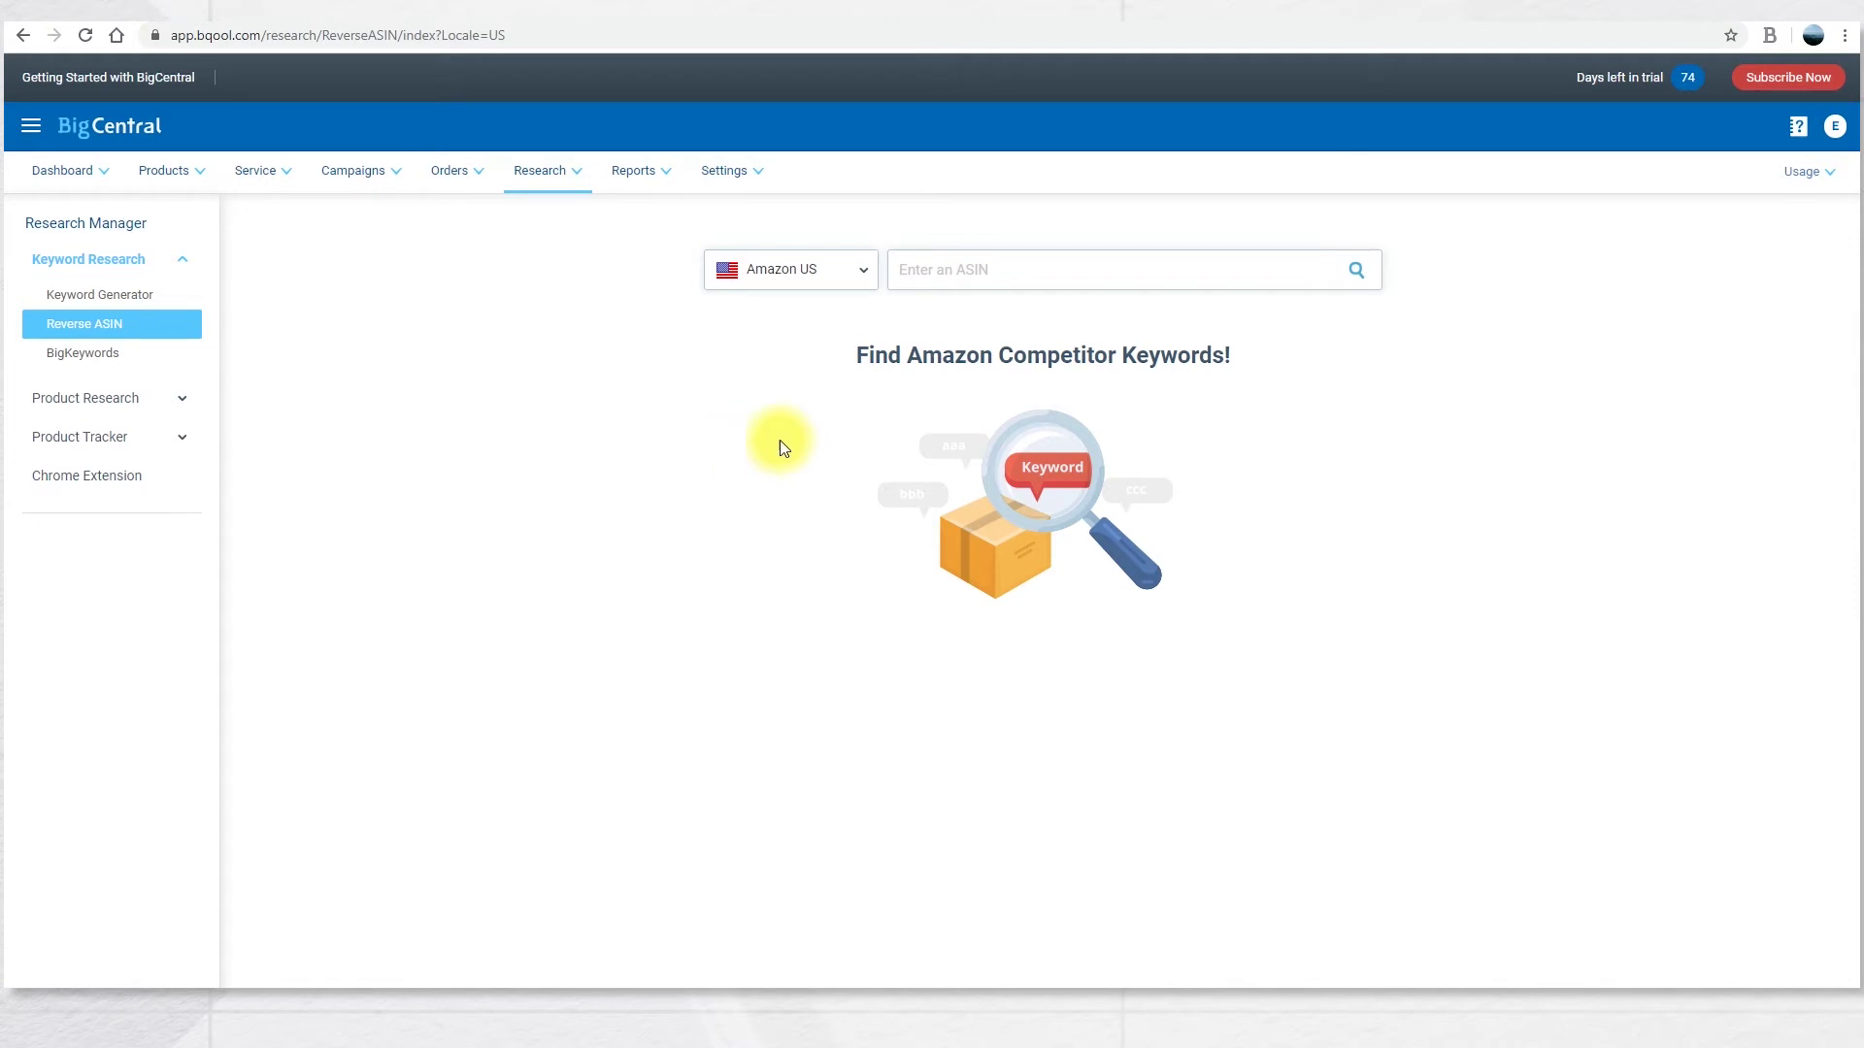
On the HydroMATE Half Gallon product page, select the ASIN B07W7CF92G in the address.
click(1553, 7)
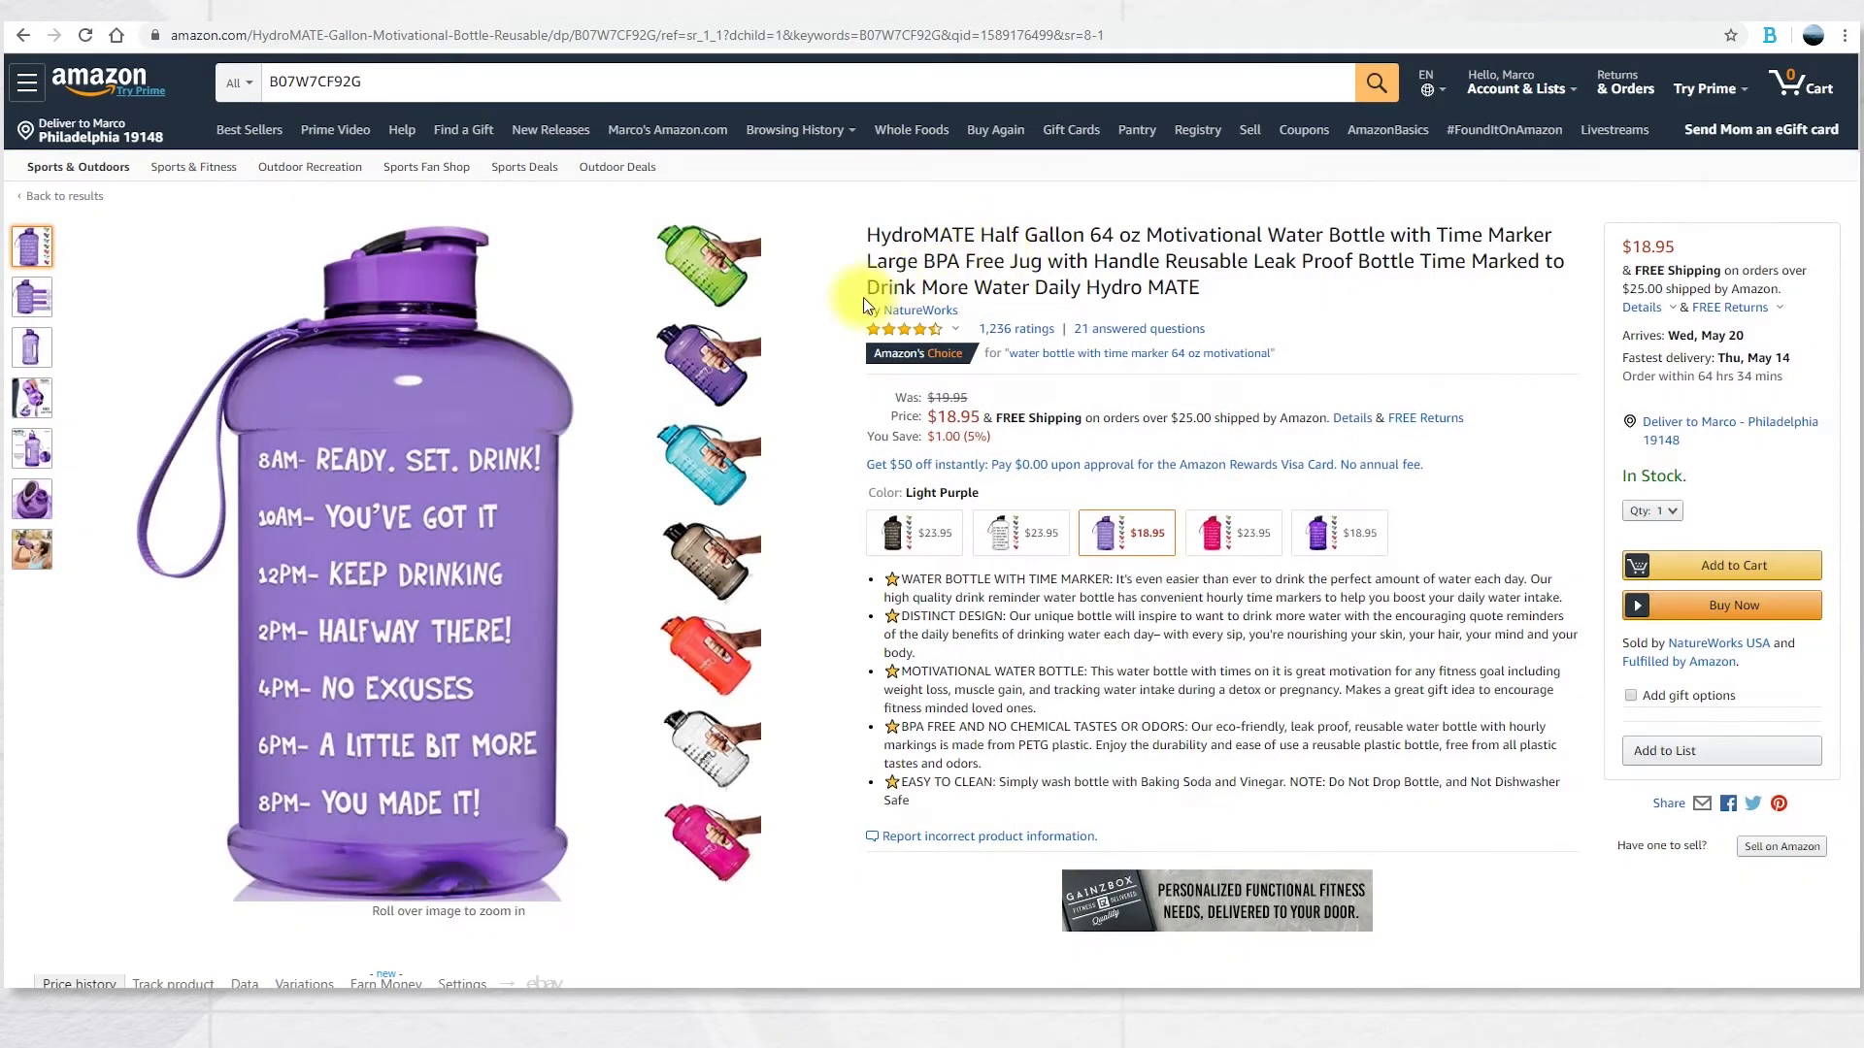
drag(656, 35, 573, 33)
key(ctrl+c)
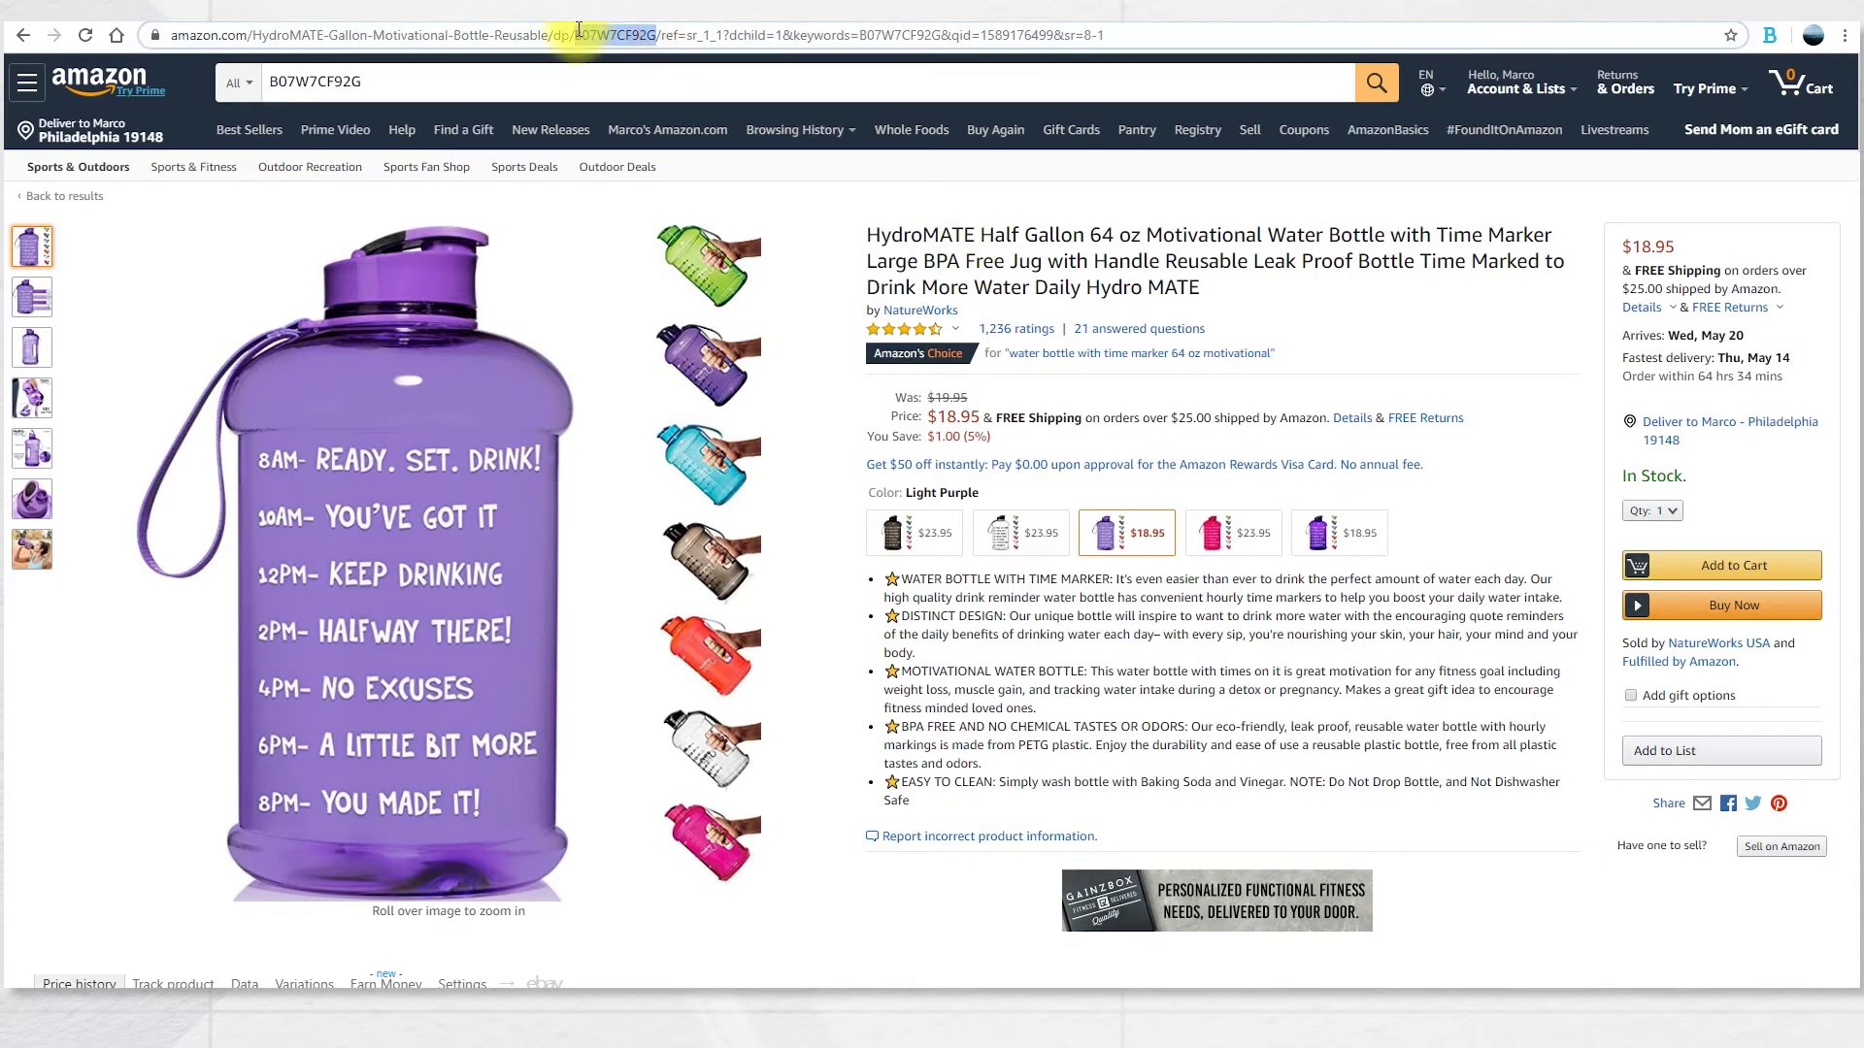
Run a Reverse ASIN search for the copied ASIN B07W7CF92G.
key(ctrl+Tab)
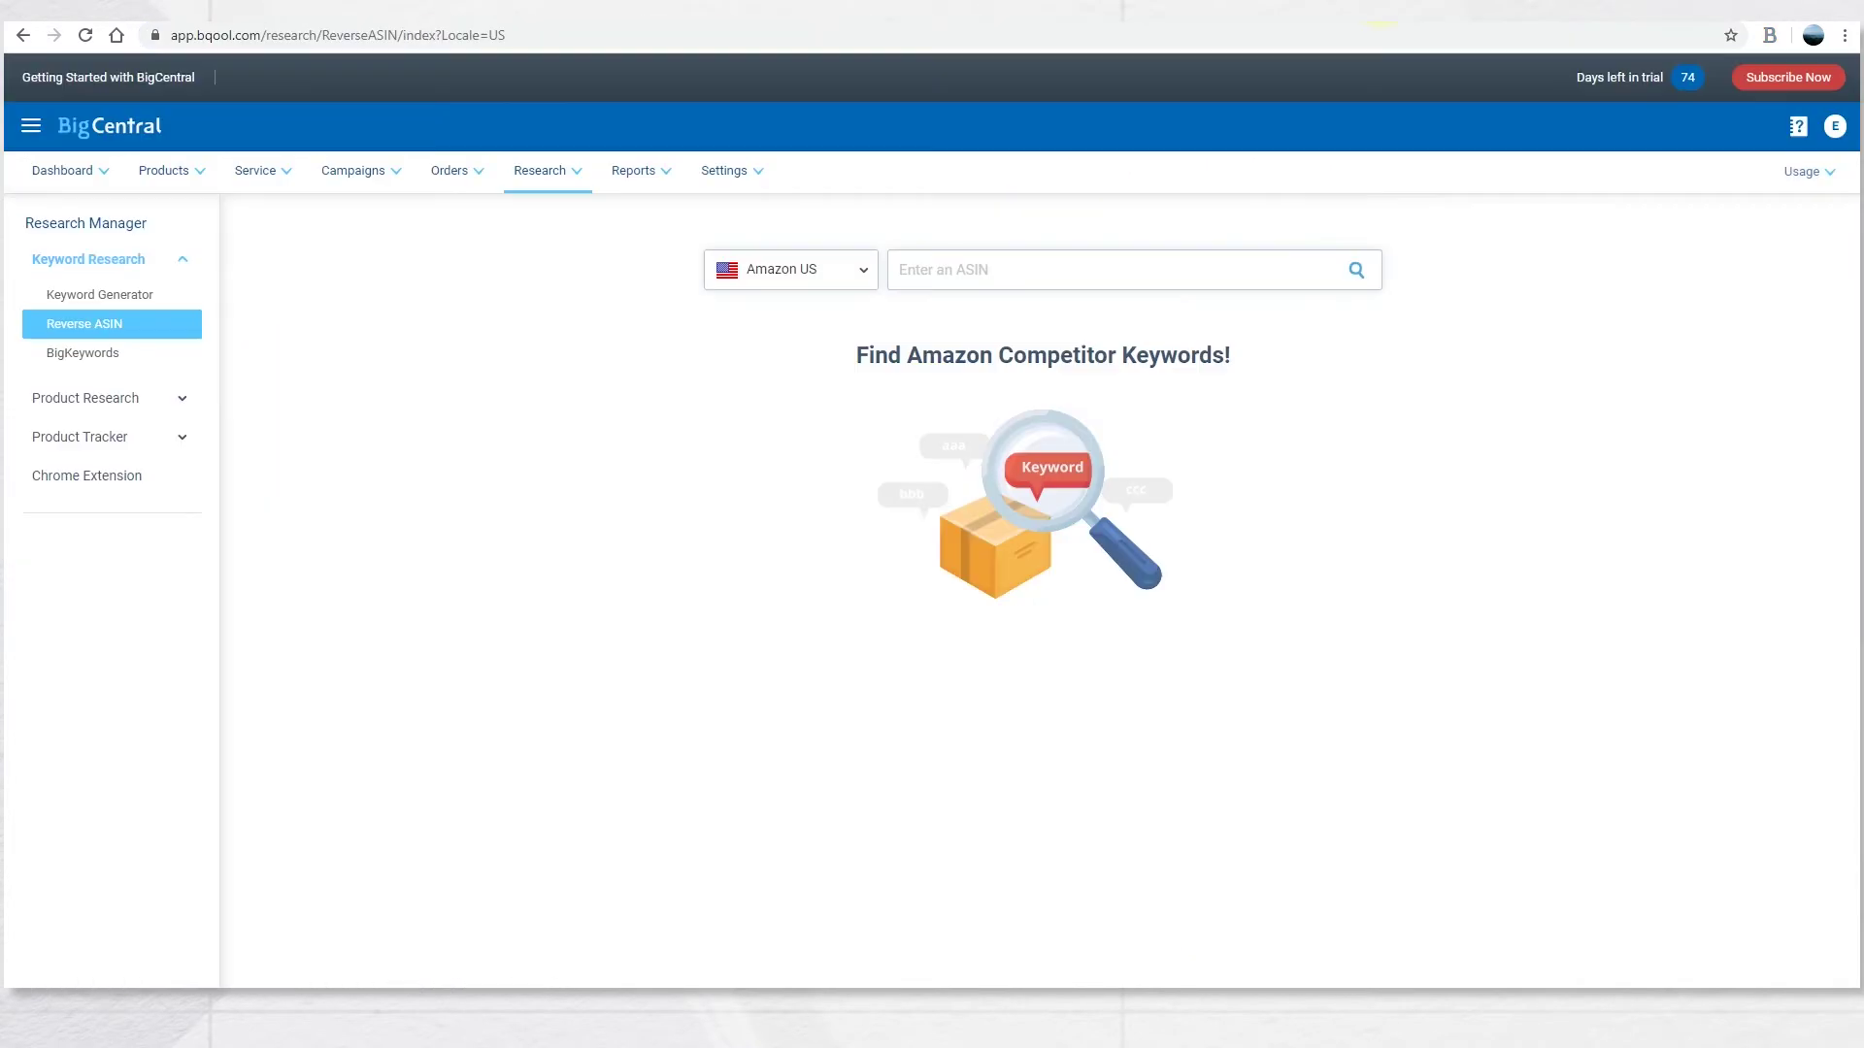
click(1064, 276)
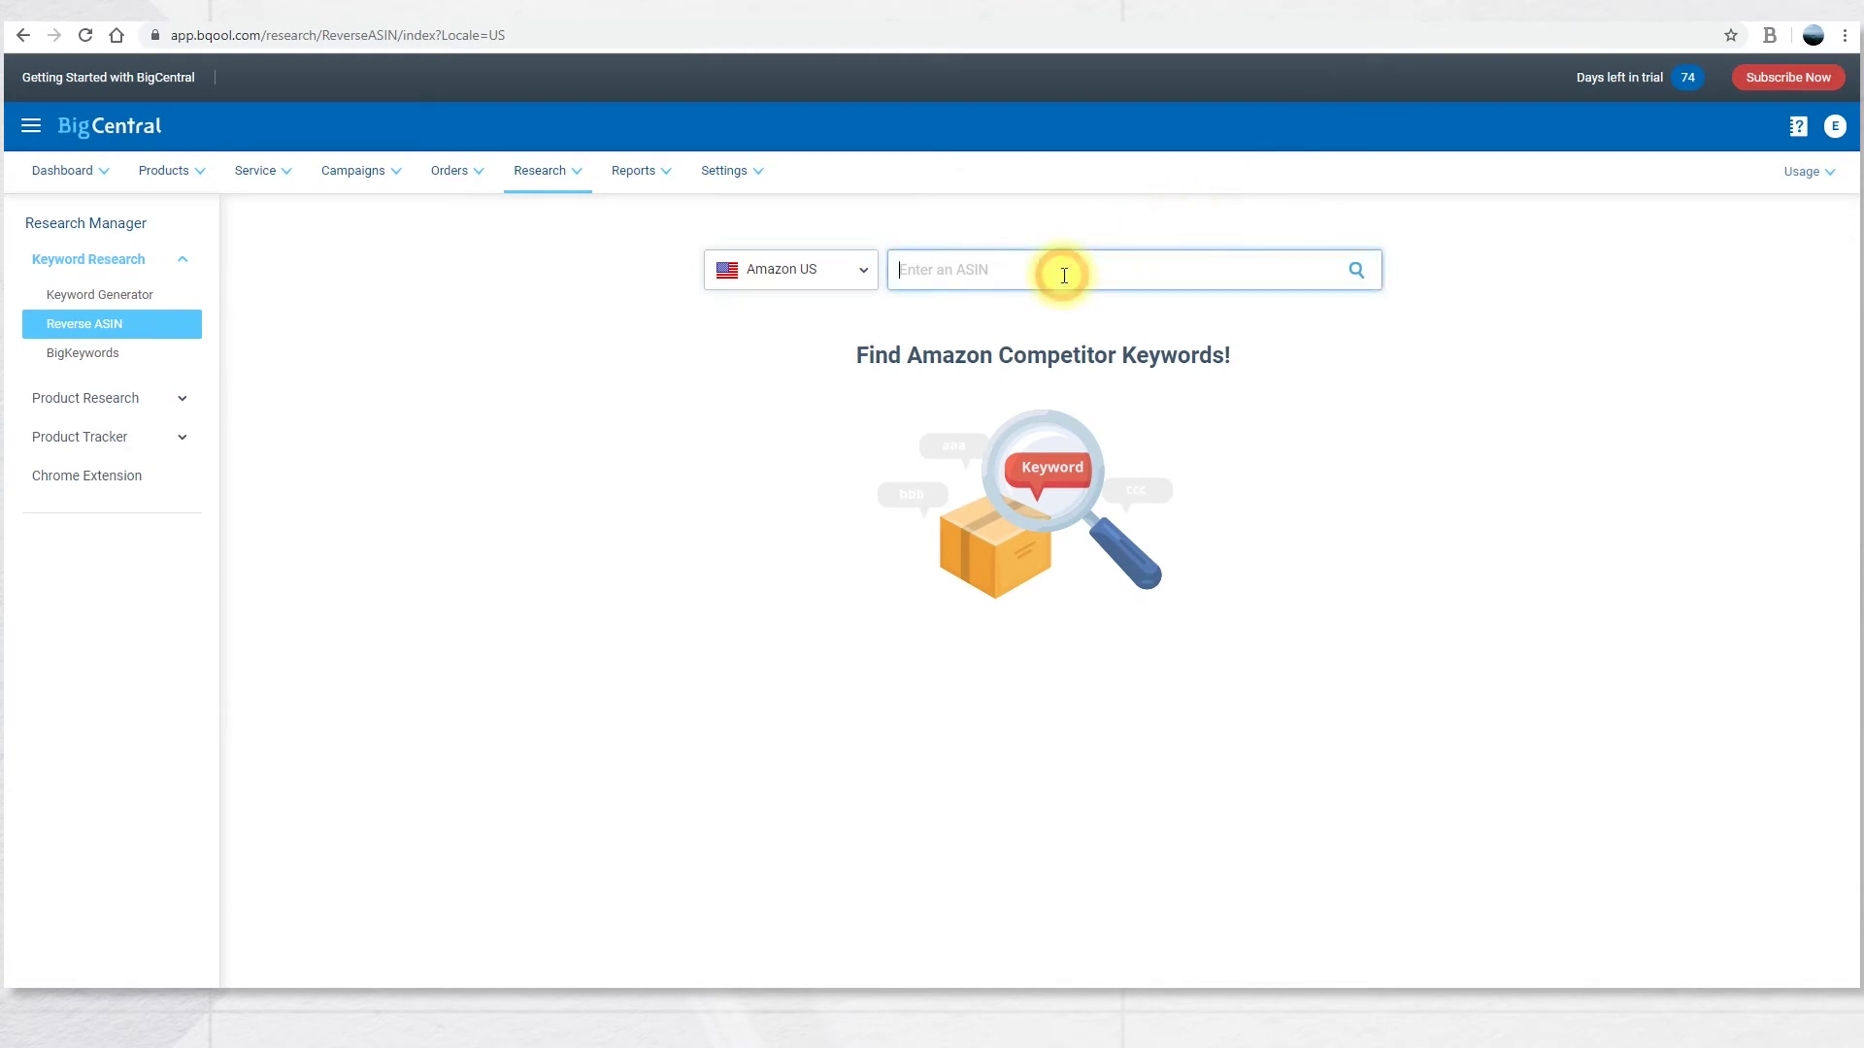
key(ctrl+v)
key(Return)
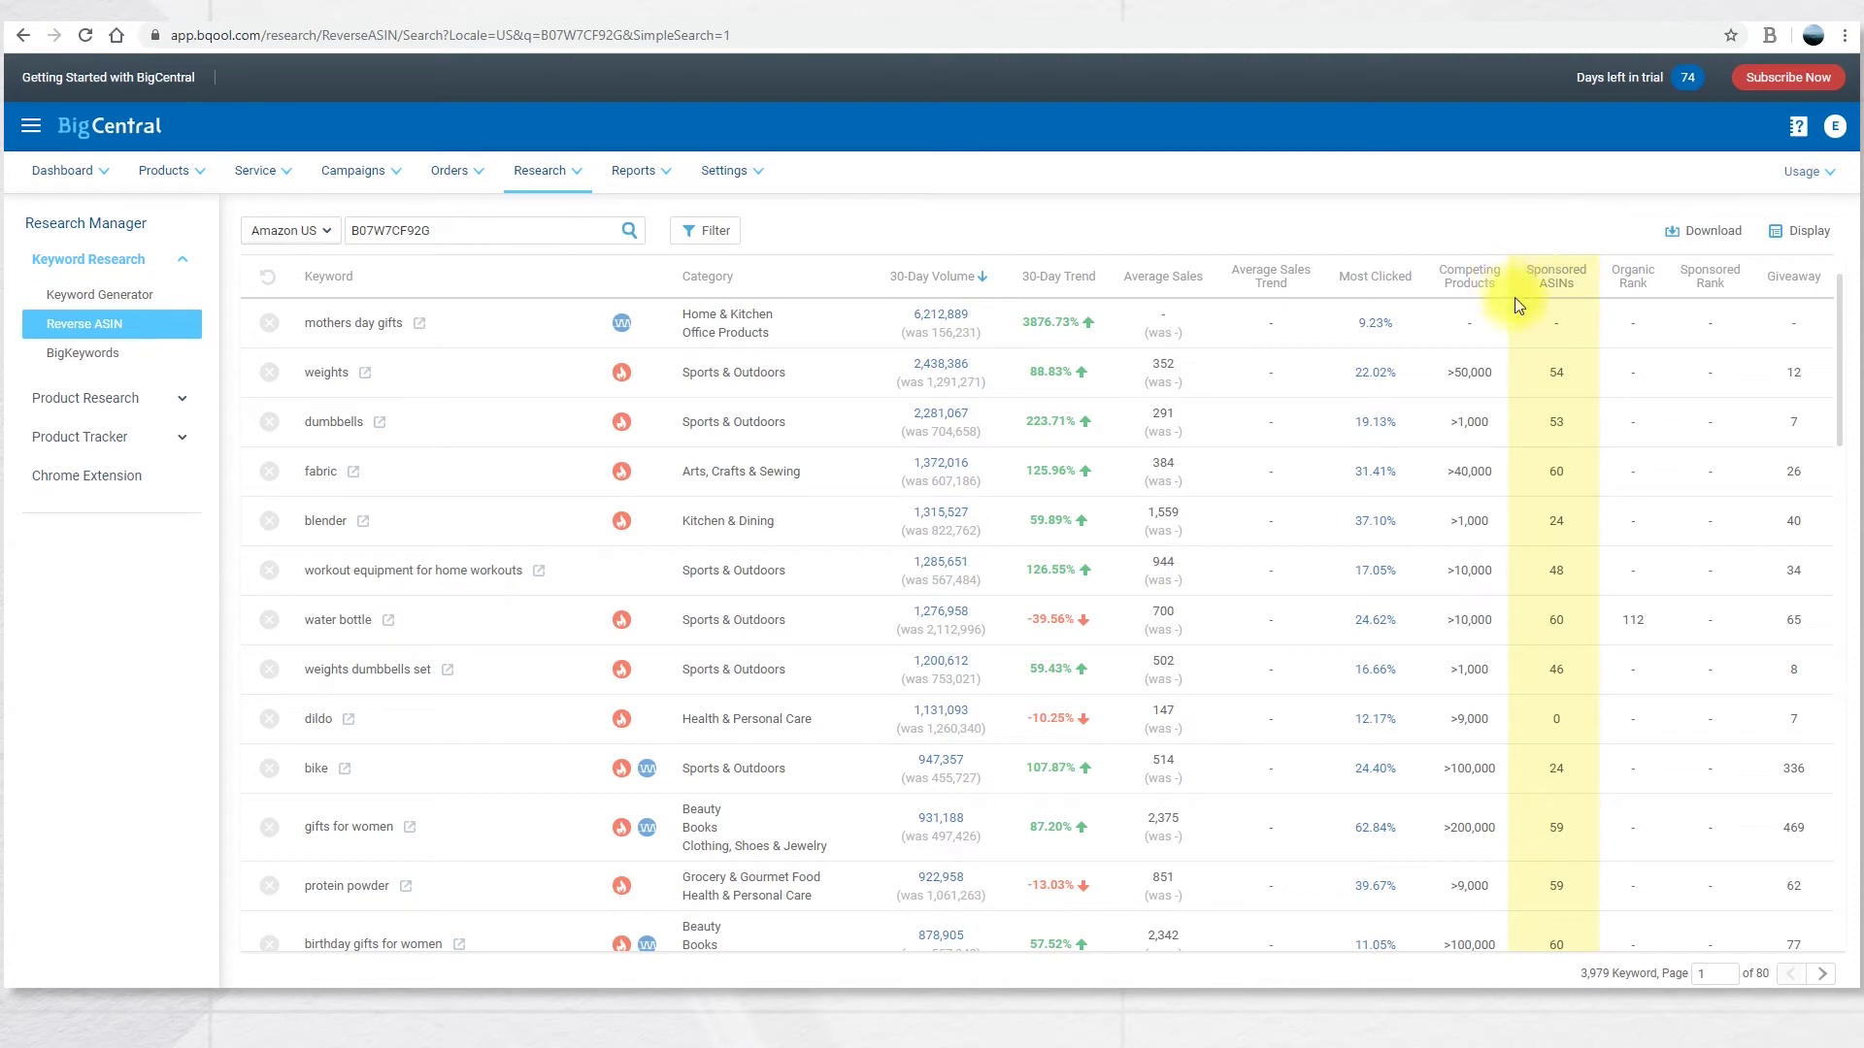
Sort the B07W7CF92G keywords by Organic Rank, lowest first.
mouse_move(1585, 286)
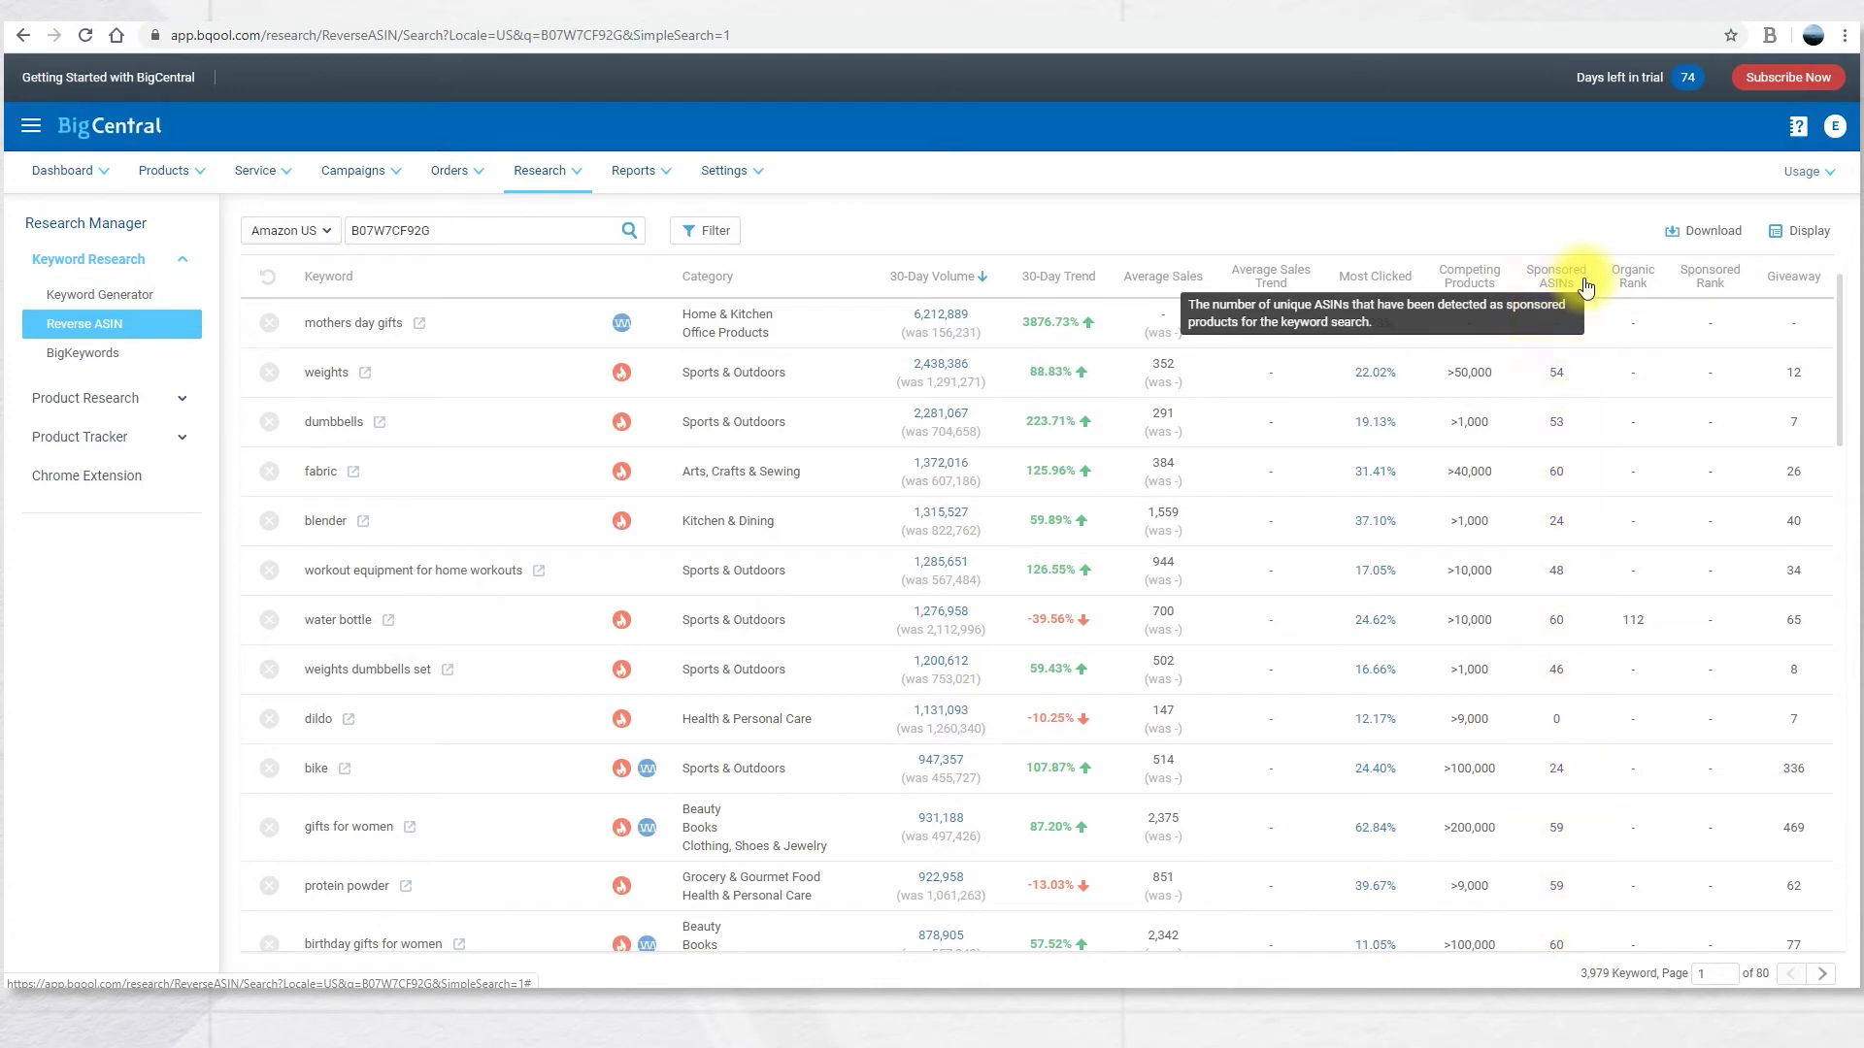
mouse_move(1655, 276)
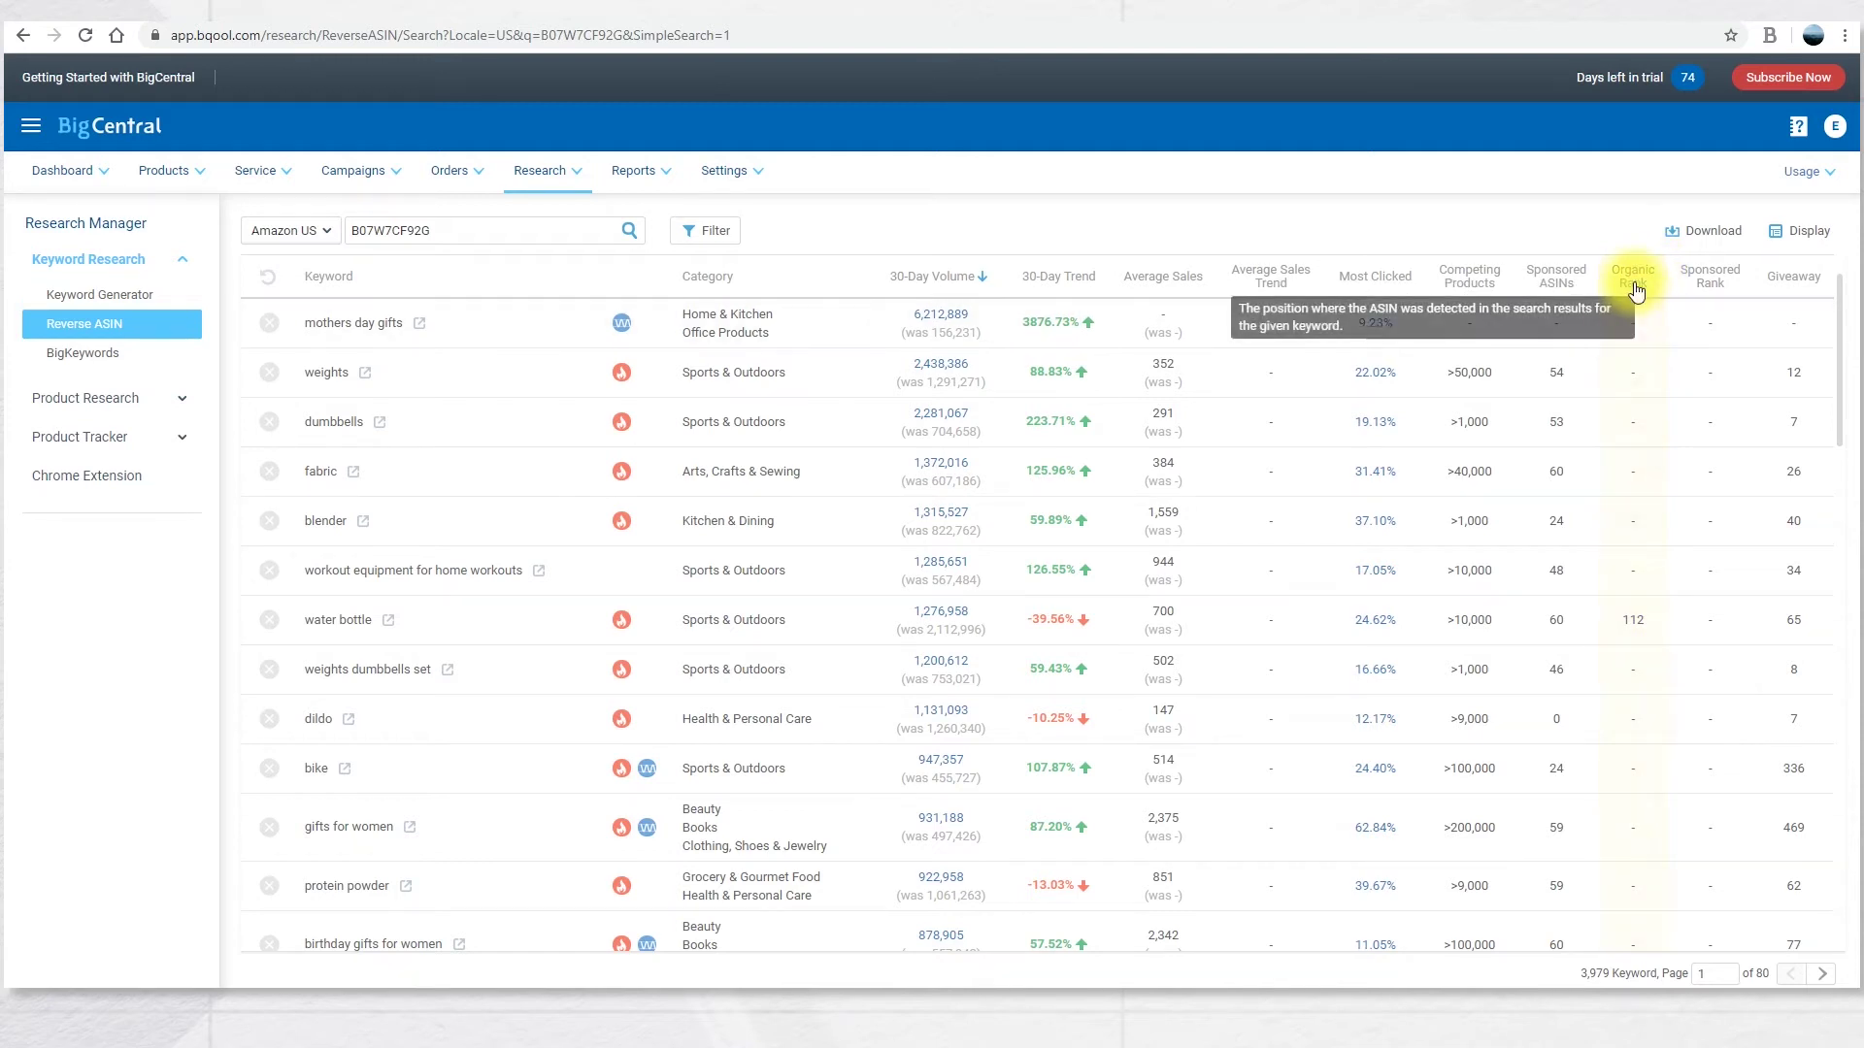
click(1637, 290)
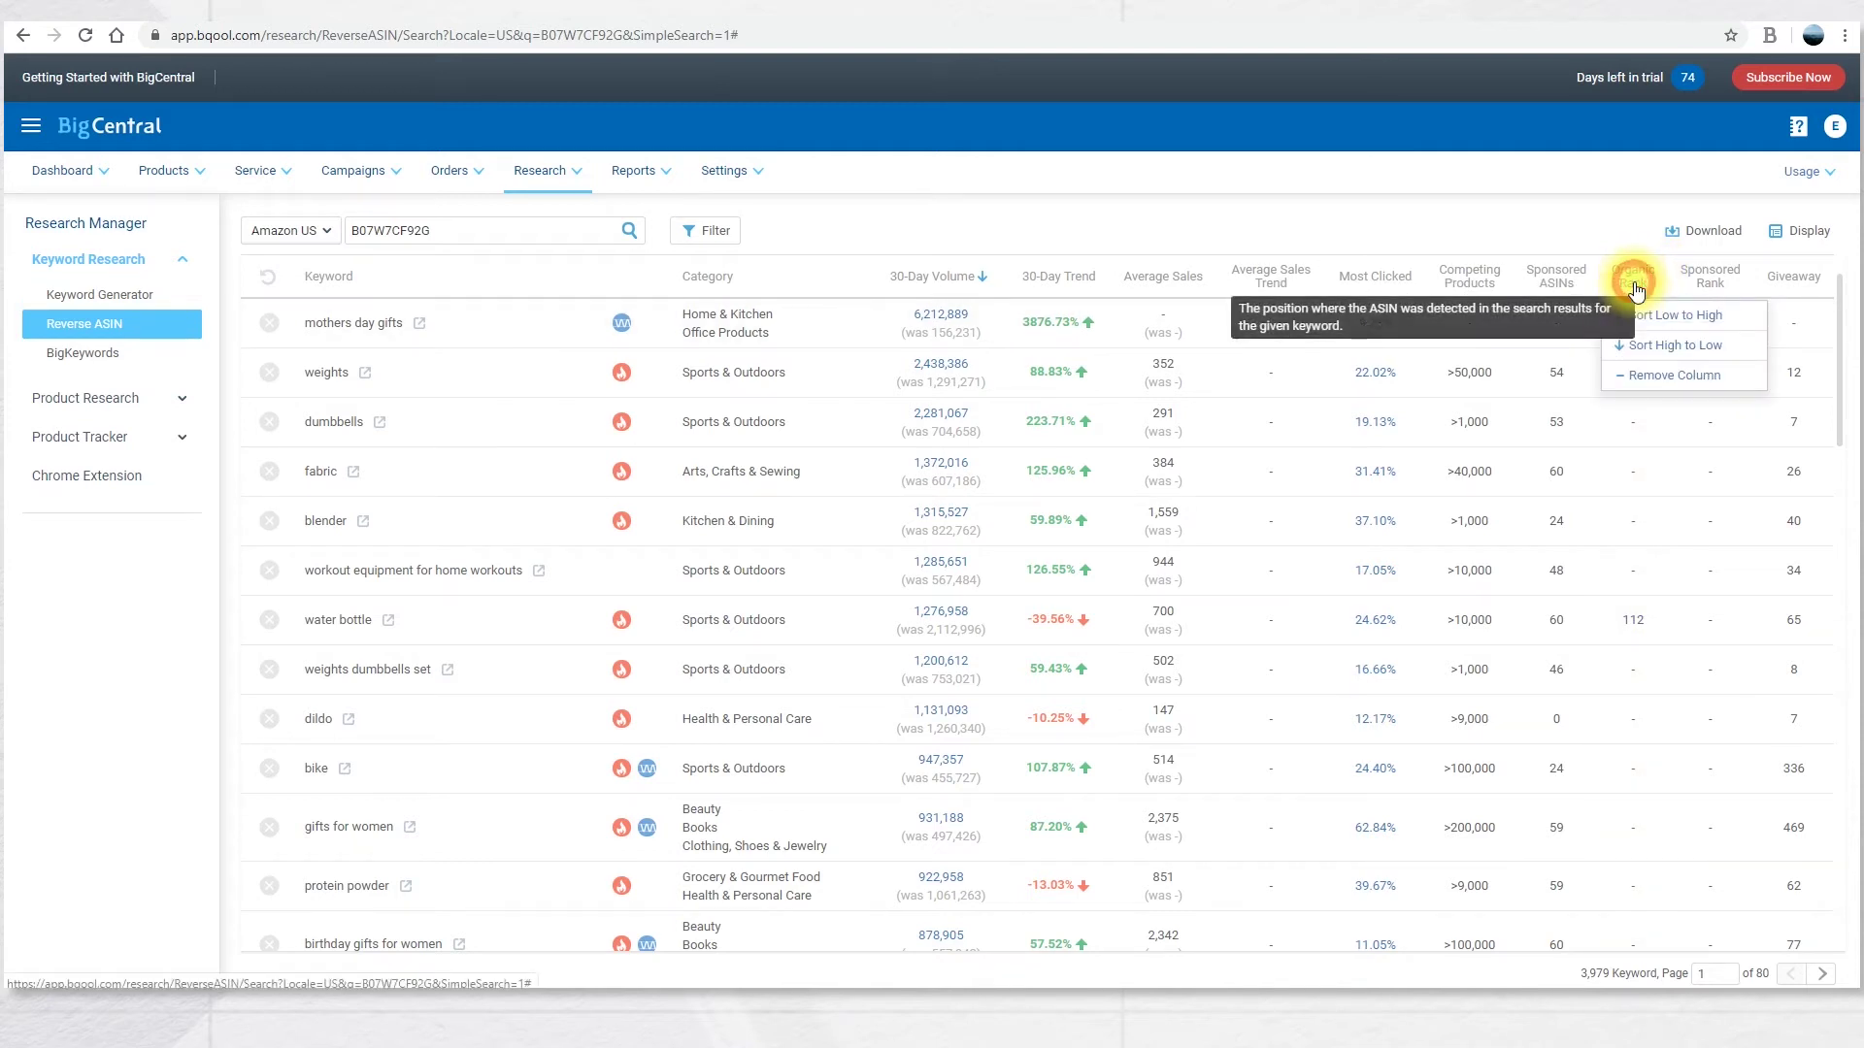
click(1719, 317)
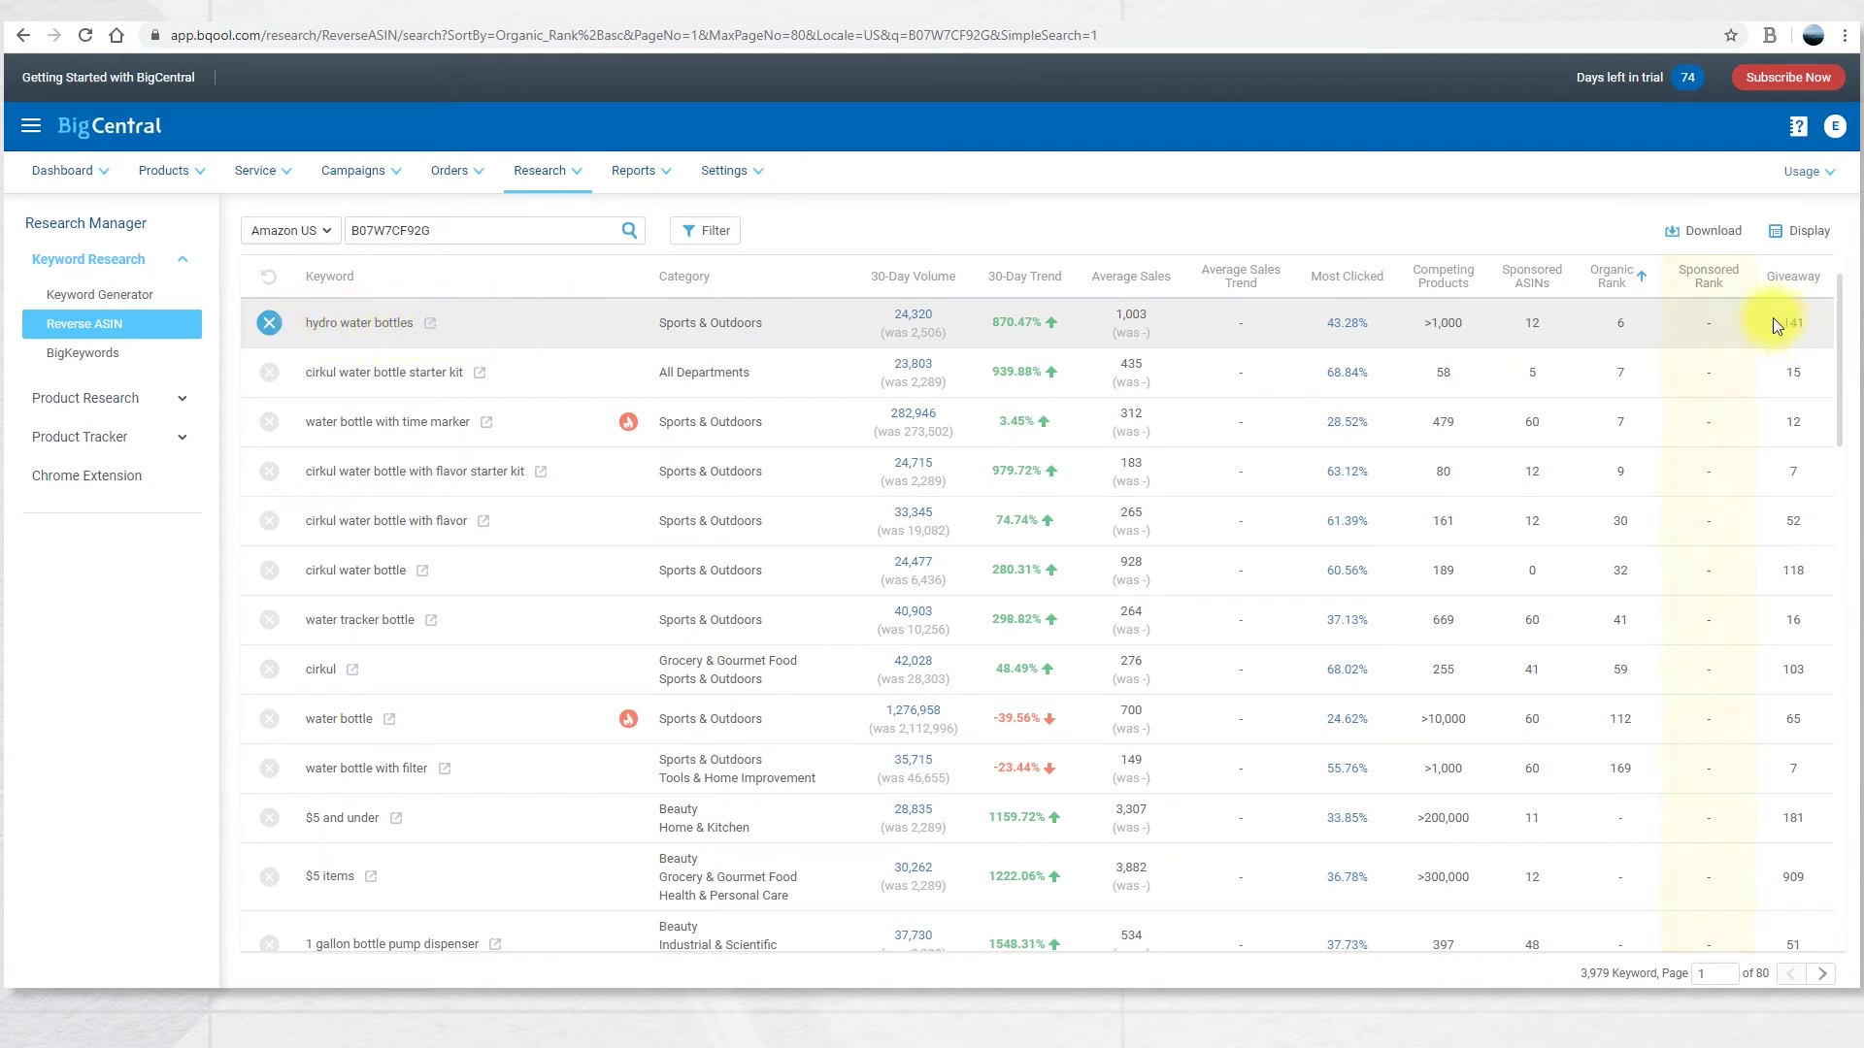
Sort the Reverse ASIN keywords by Sponsored Rank low to high, putting hydromate first.
mouse_move(1713, 274)
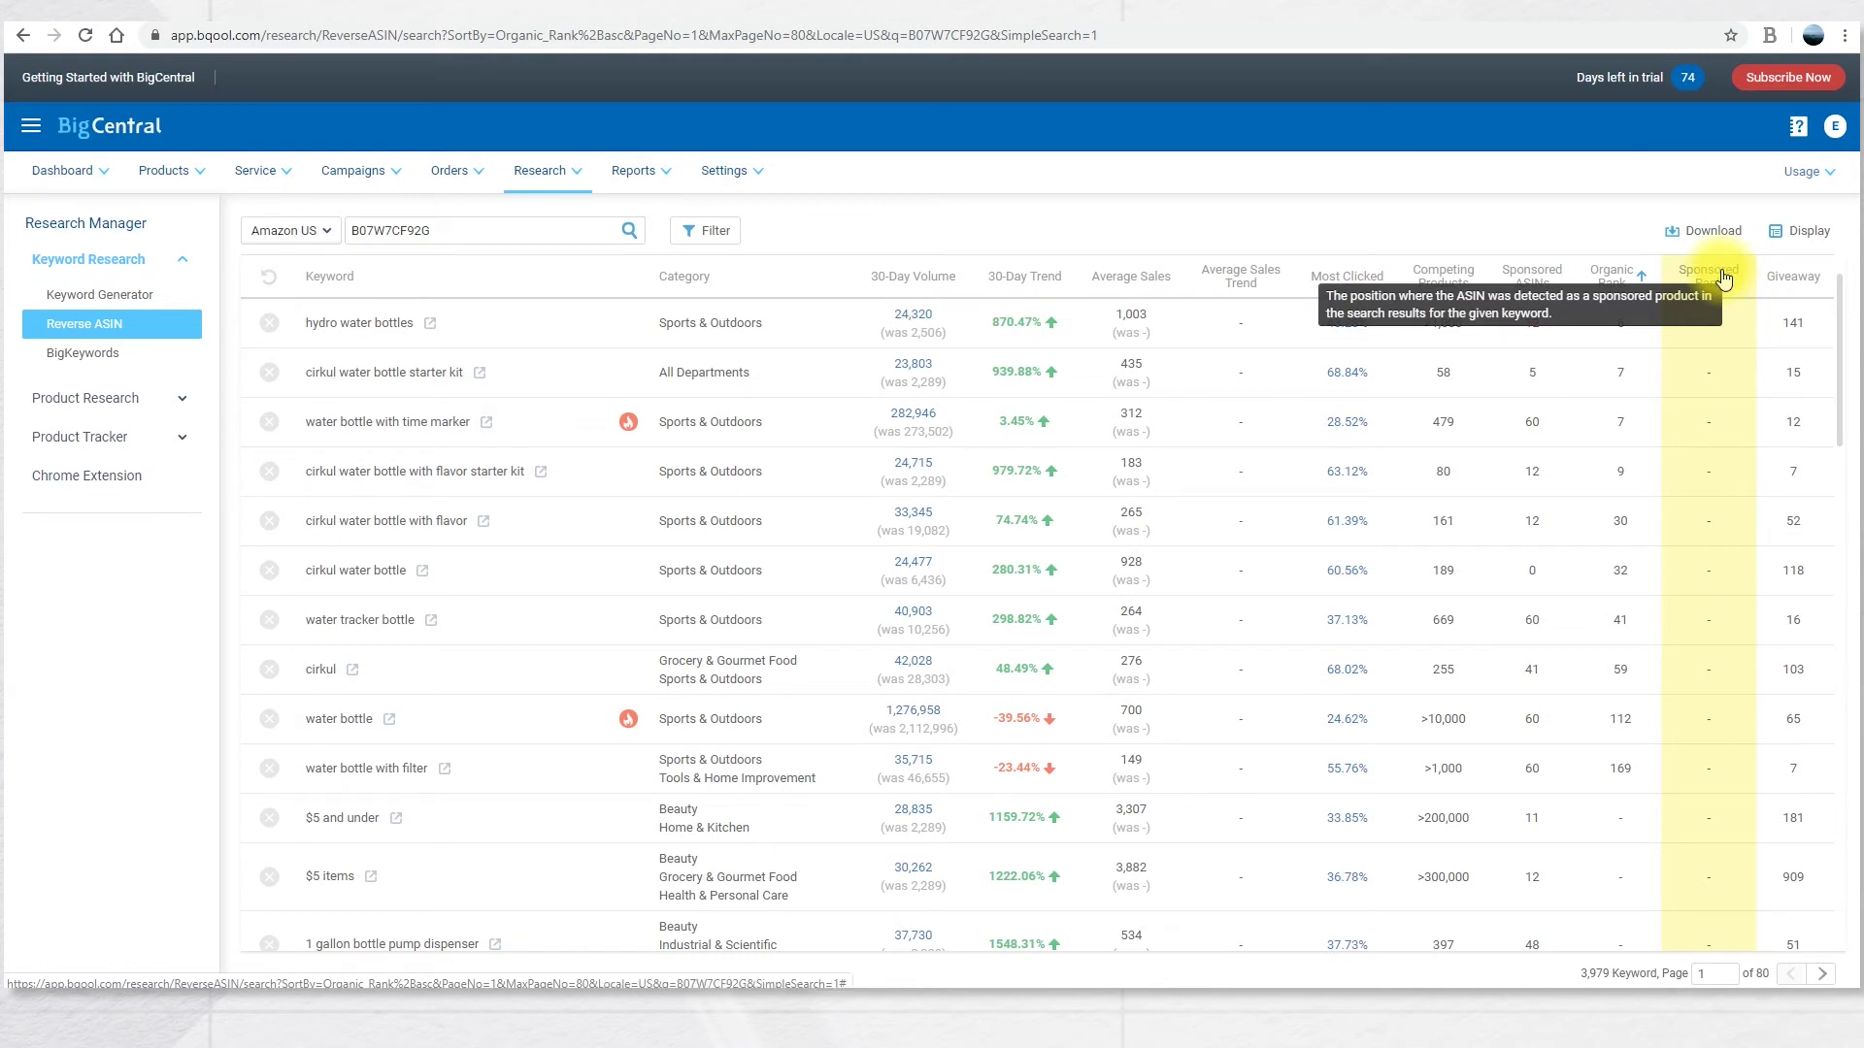
click(1724, 281)
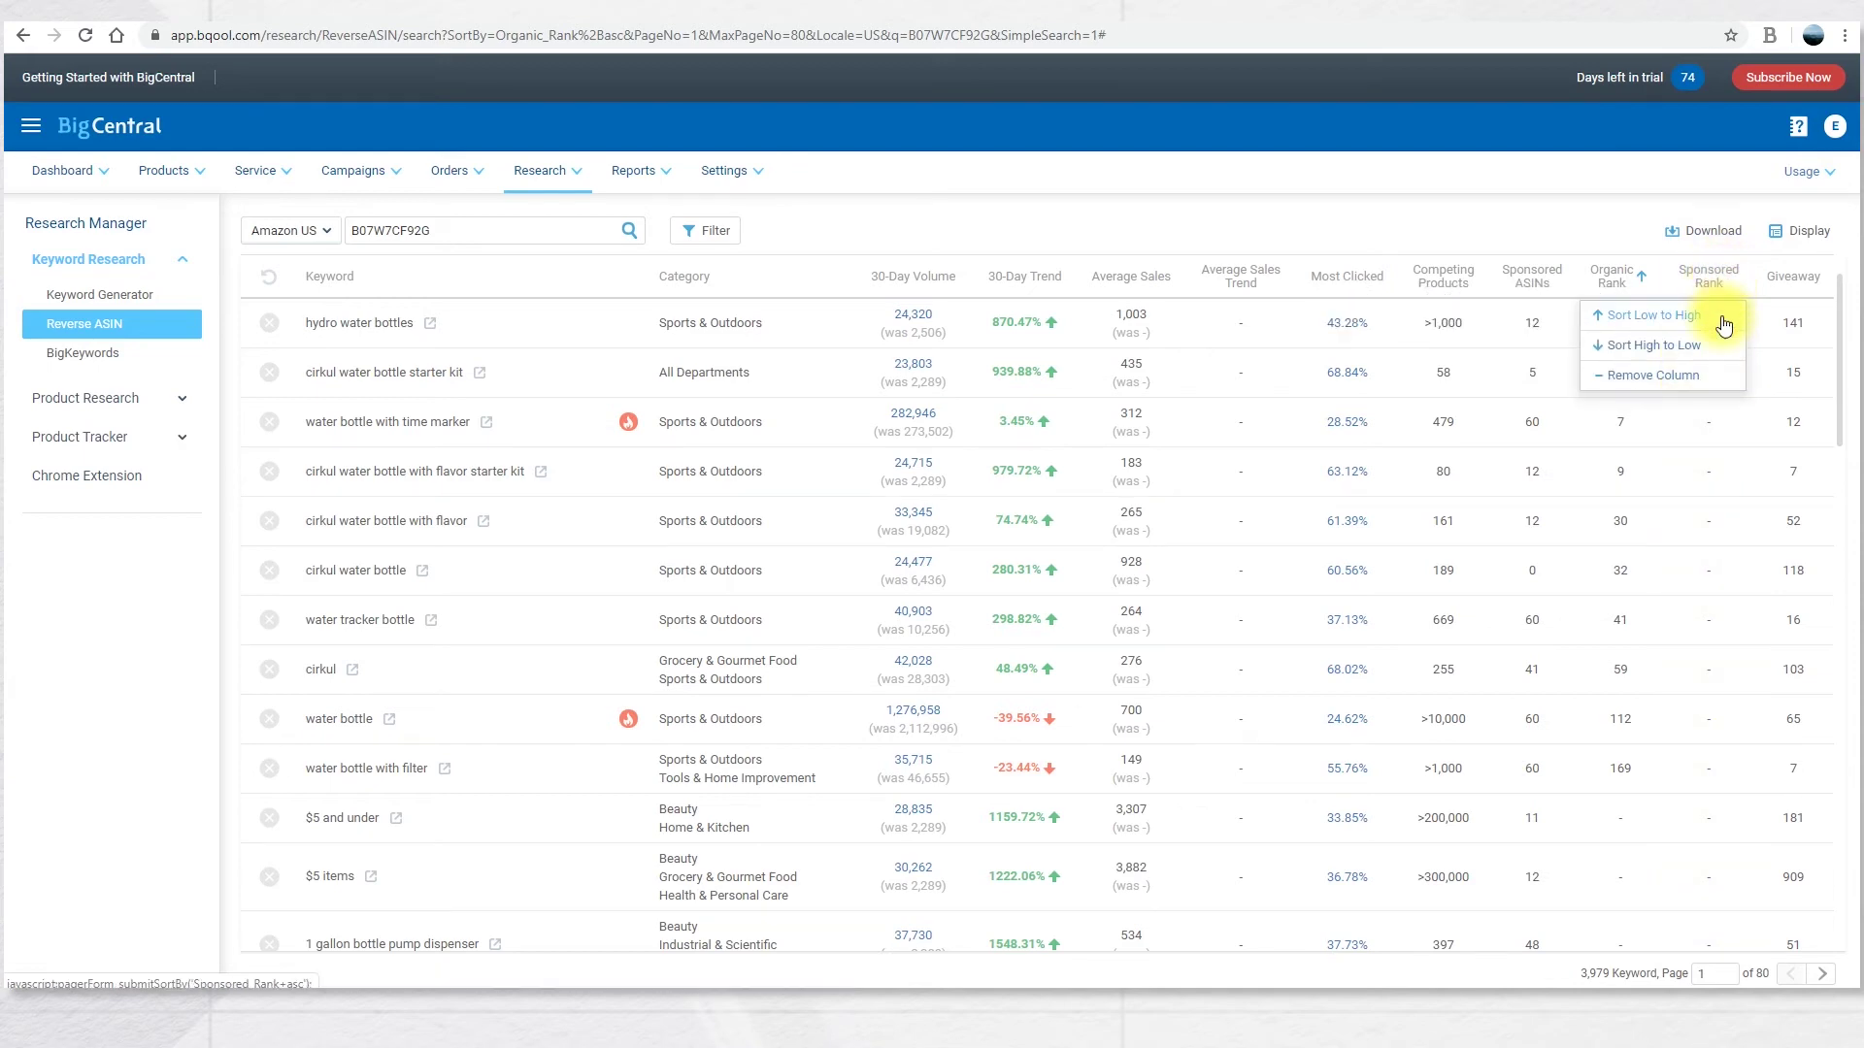
click(1681, 313)
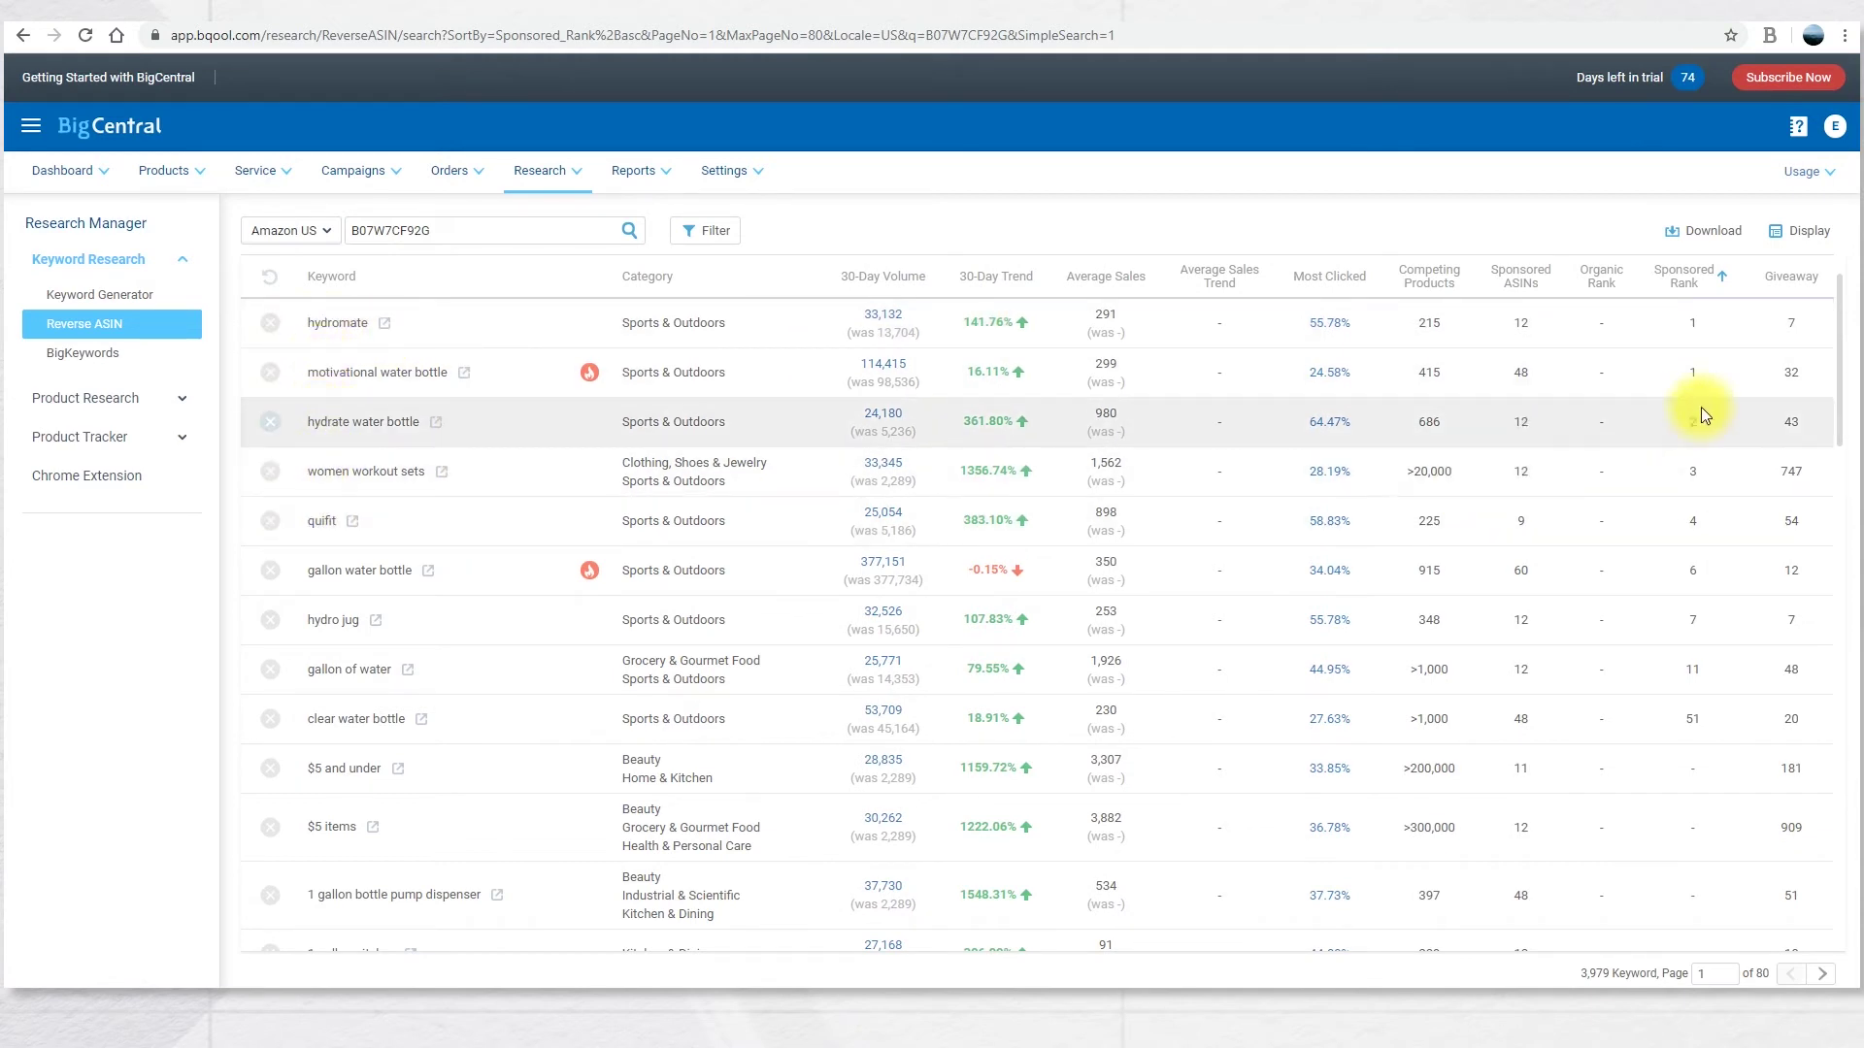
mouse_move(1791, 289)
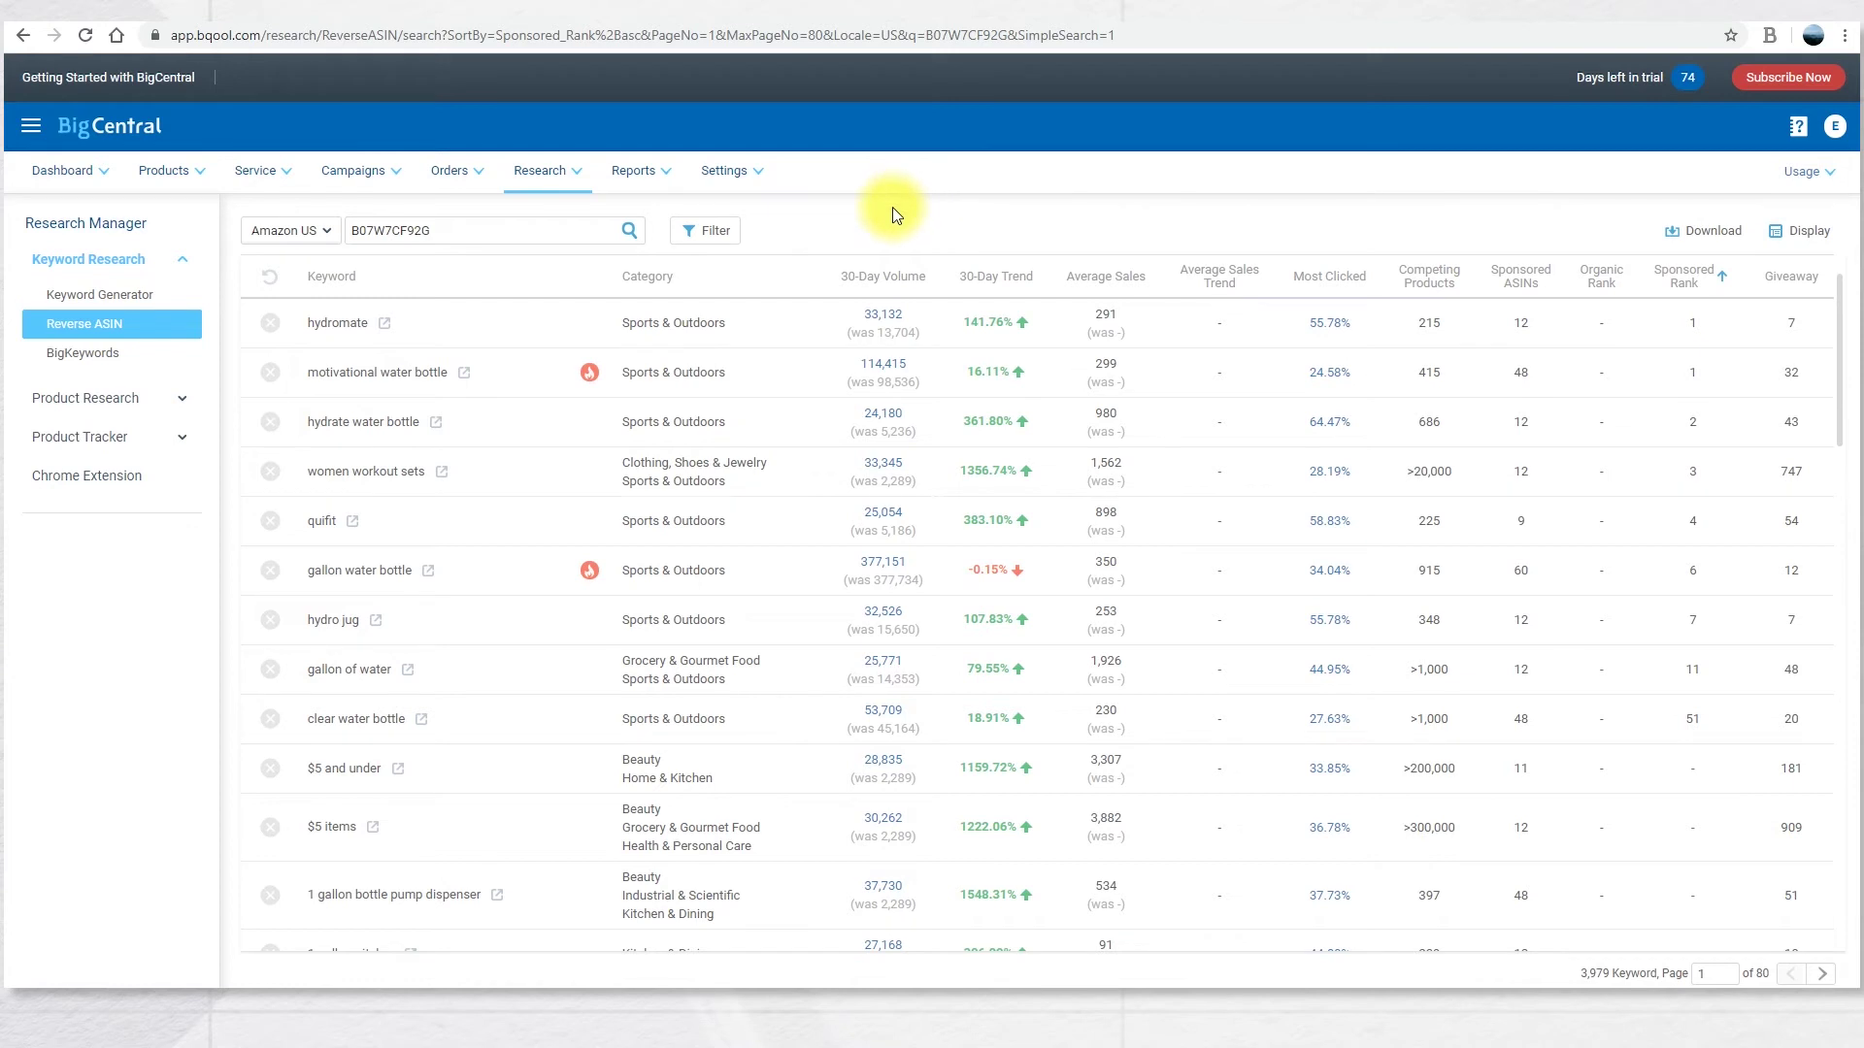
Go to BigKeywords and keep the marketplace set to Amazon US.
click(115, 358)
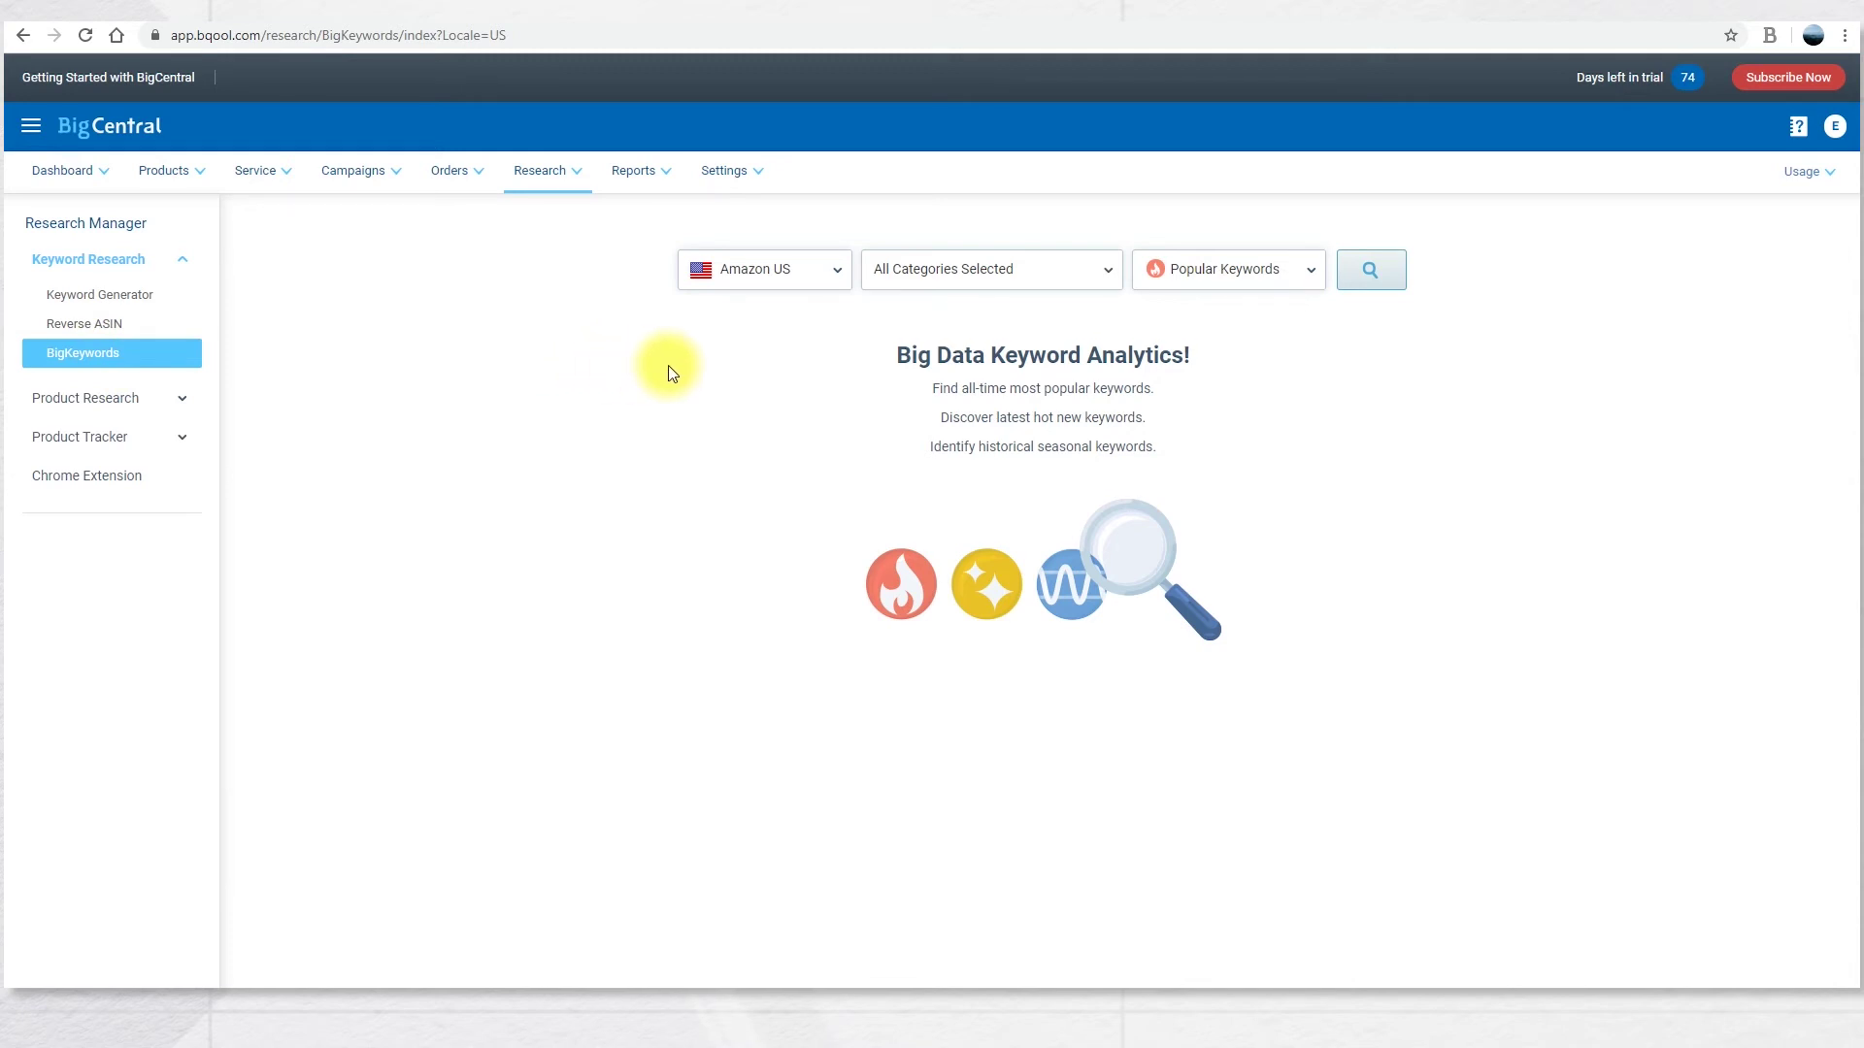
click(835, 272)
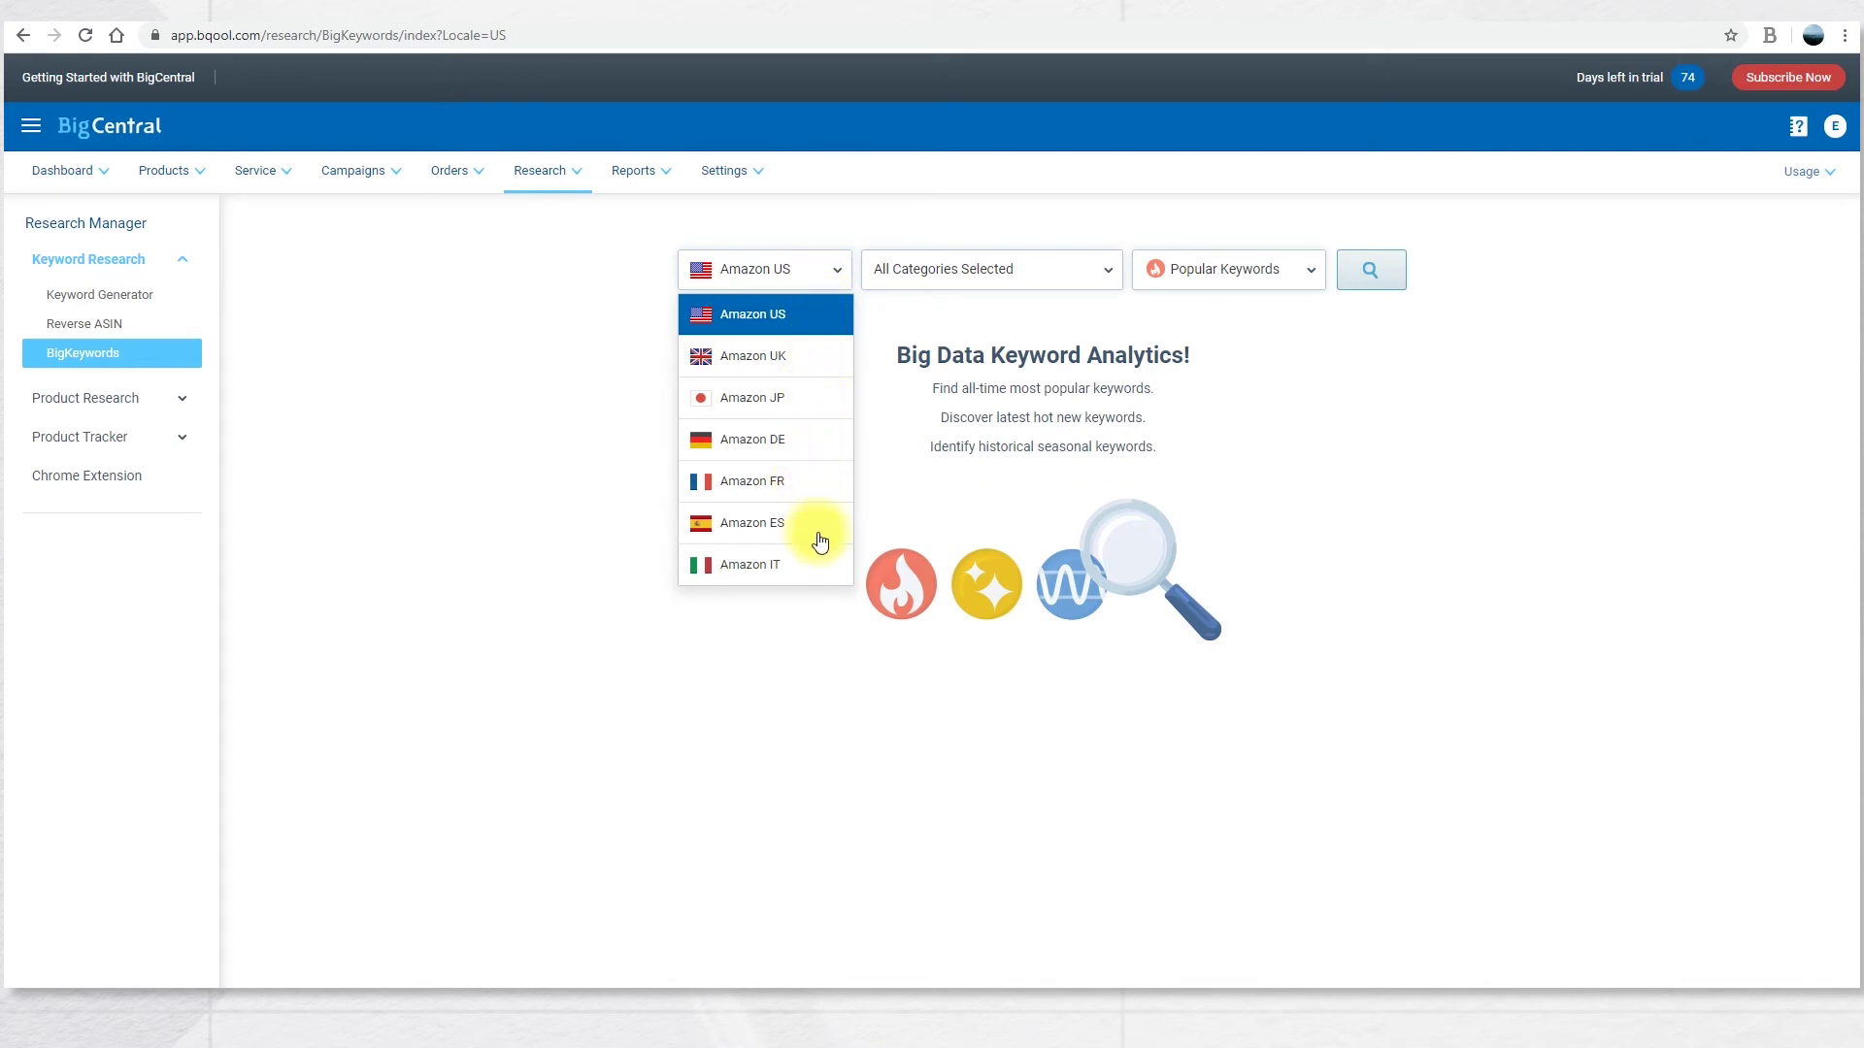
click(818, 315)
Limit categories to Home & Kitchen and Sports & Outdoors, keeping Popular Keywords as the type.
click(1053, 270)
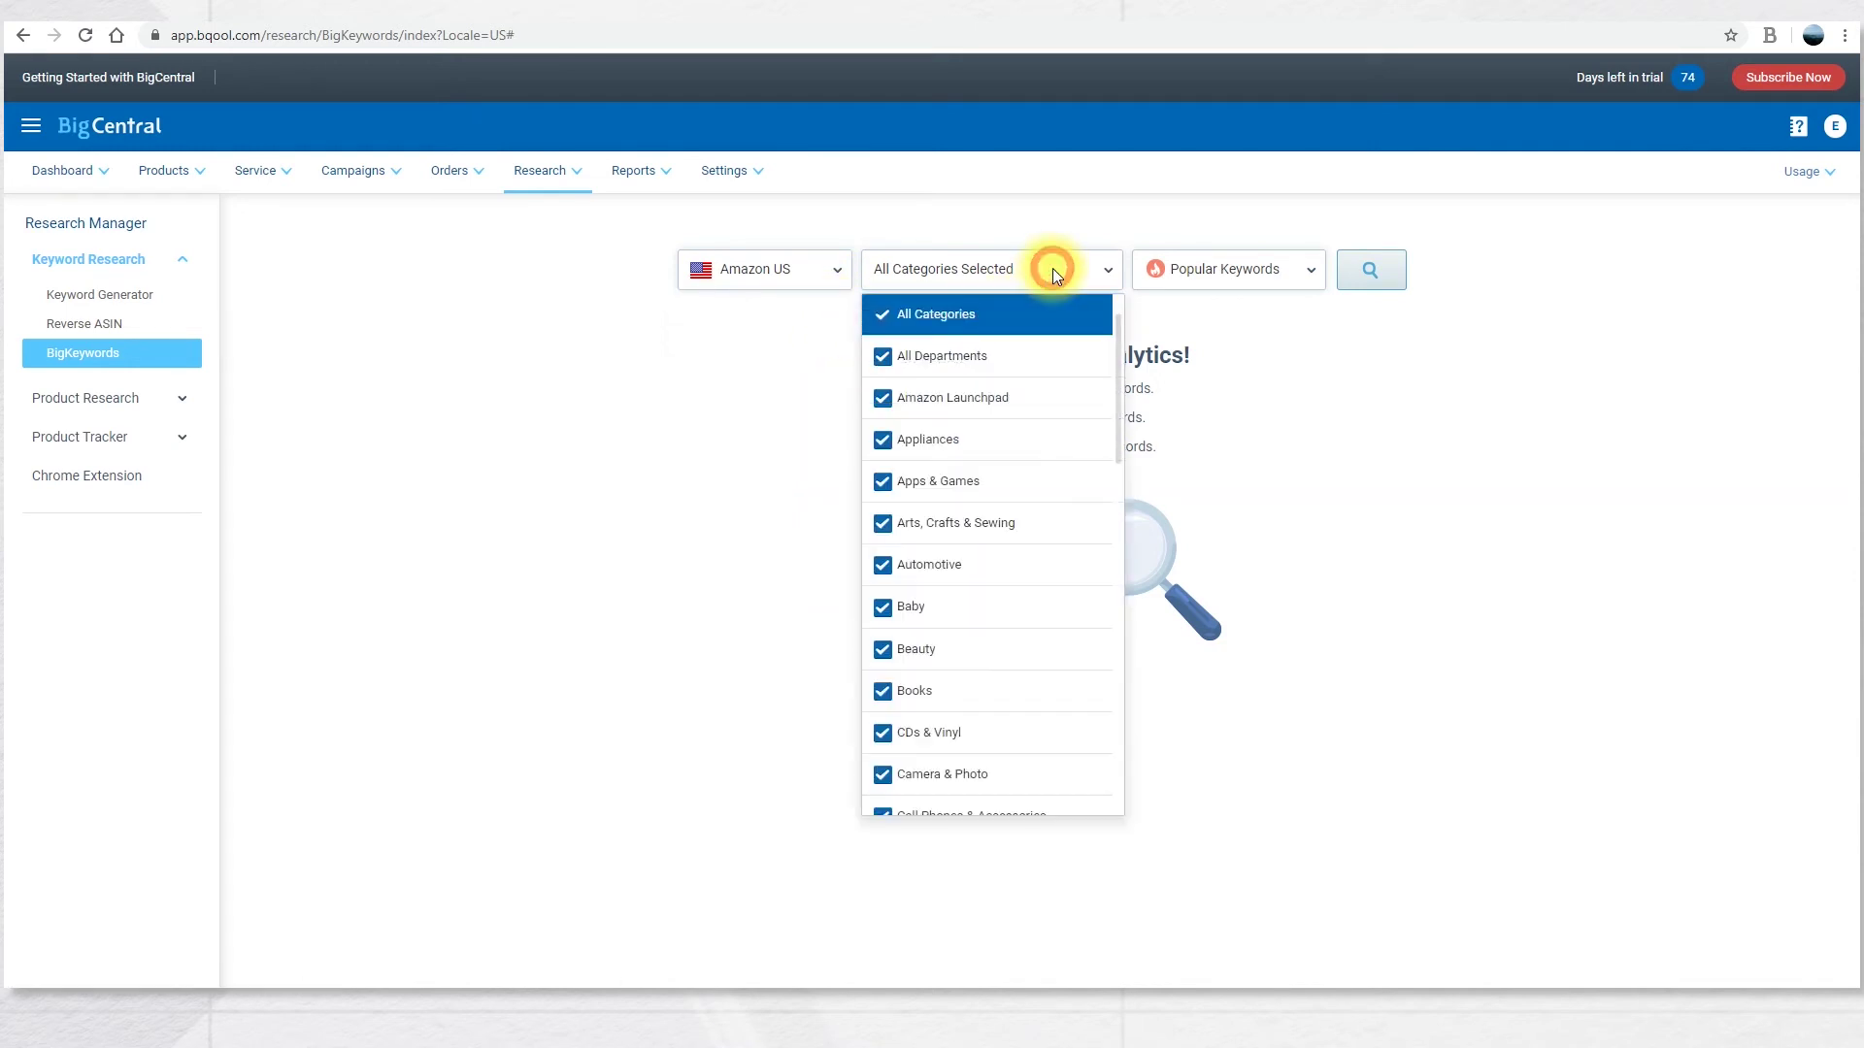
click(952, 316)
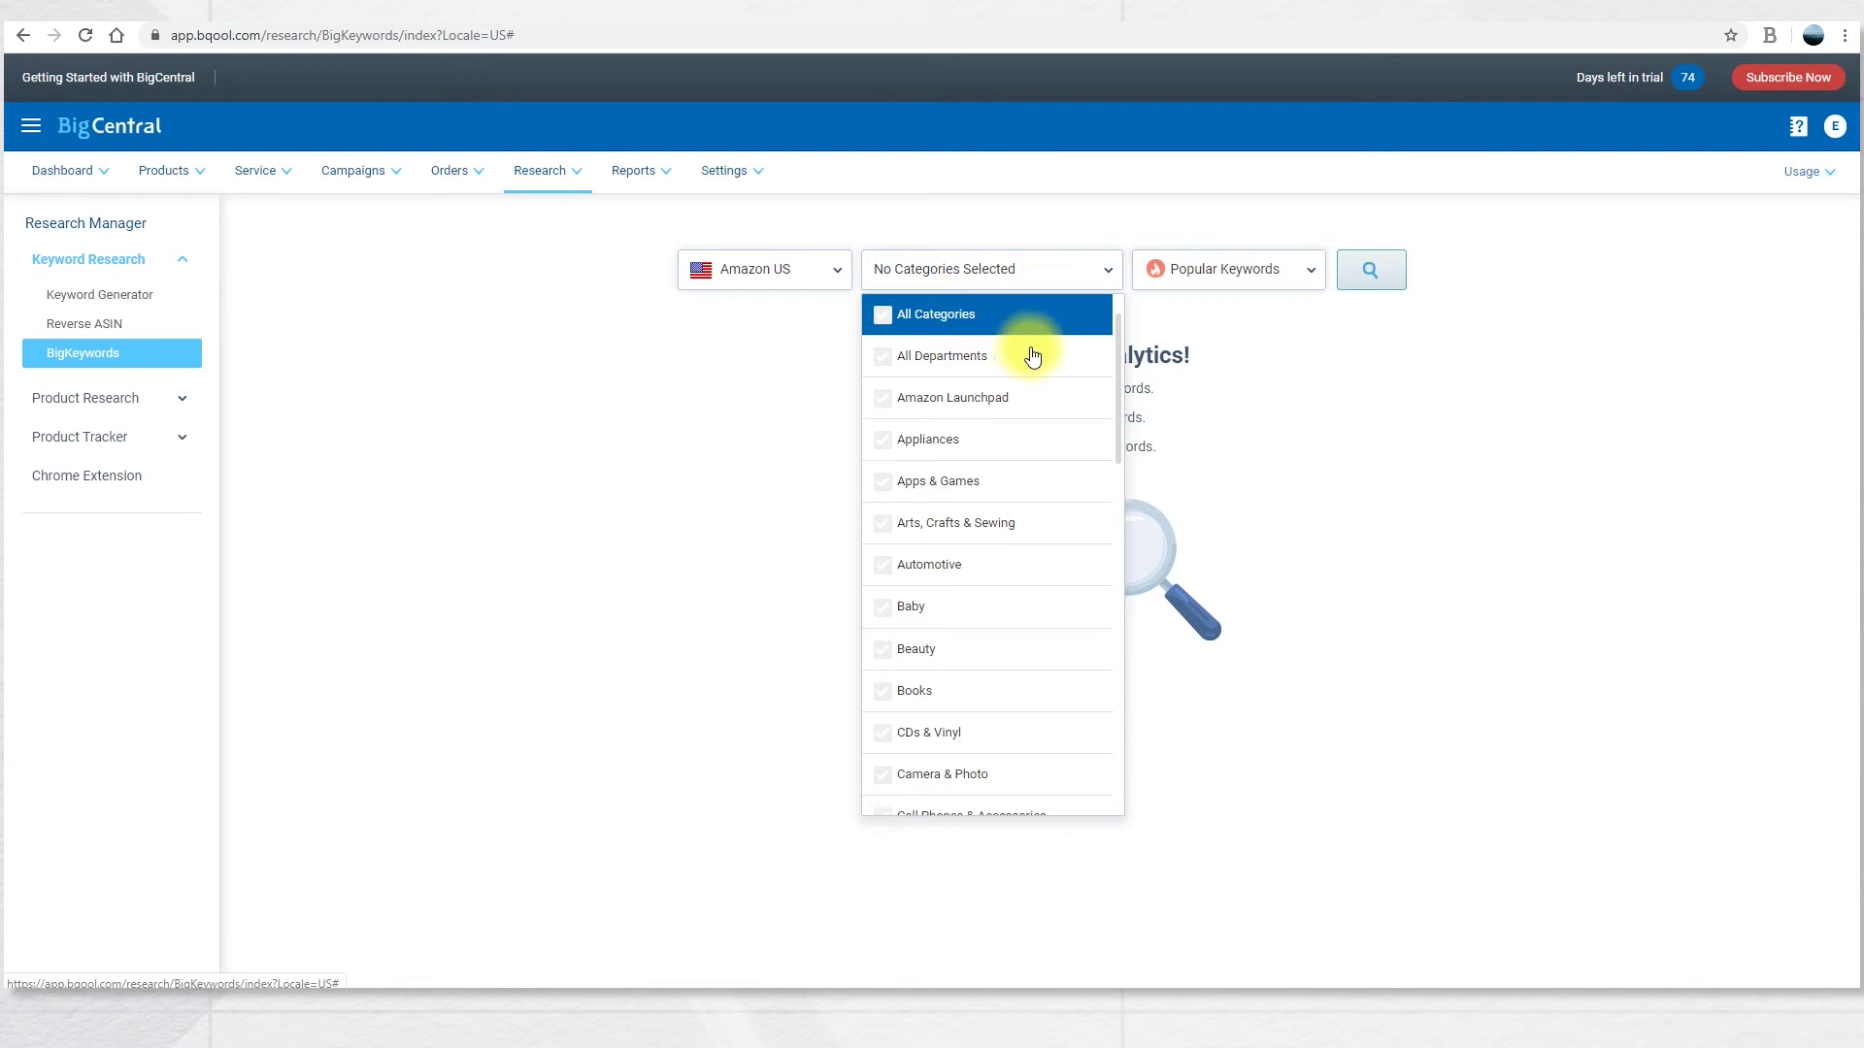
scroll(1051, 485, down, 4)
scroll(1050, 488, down, 4)
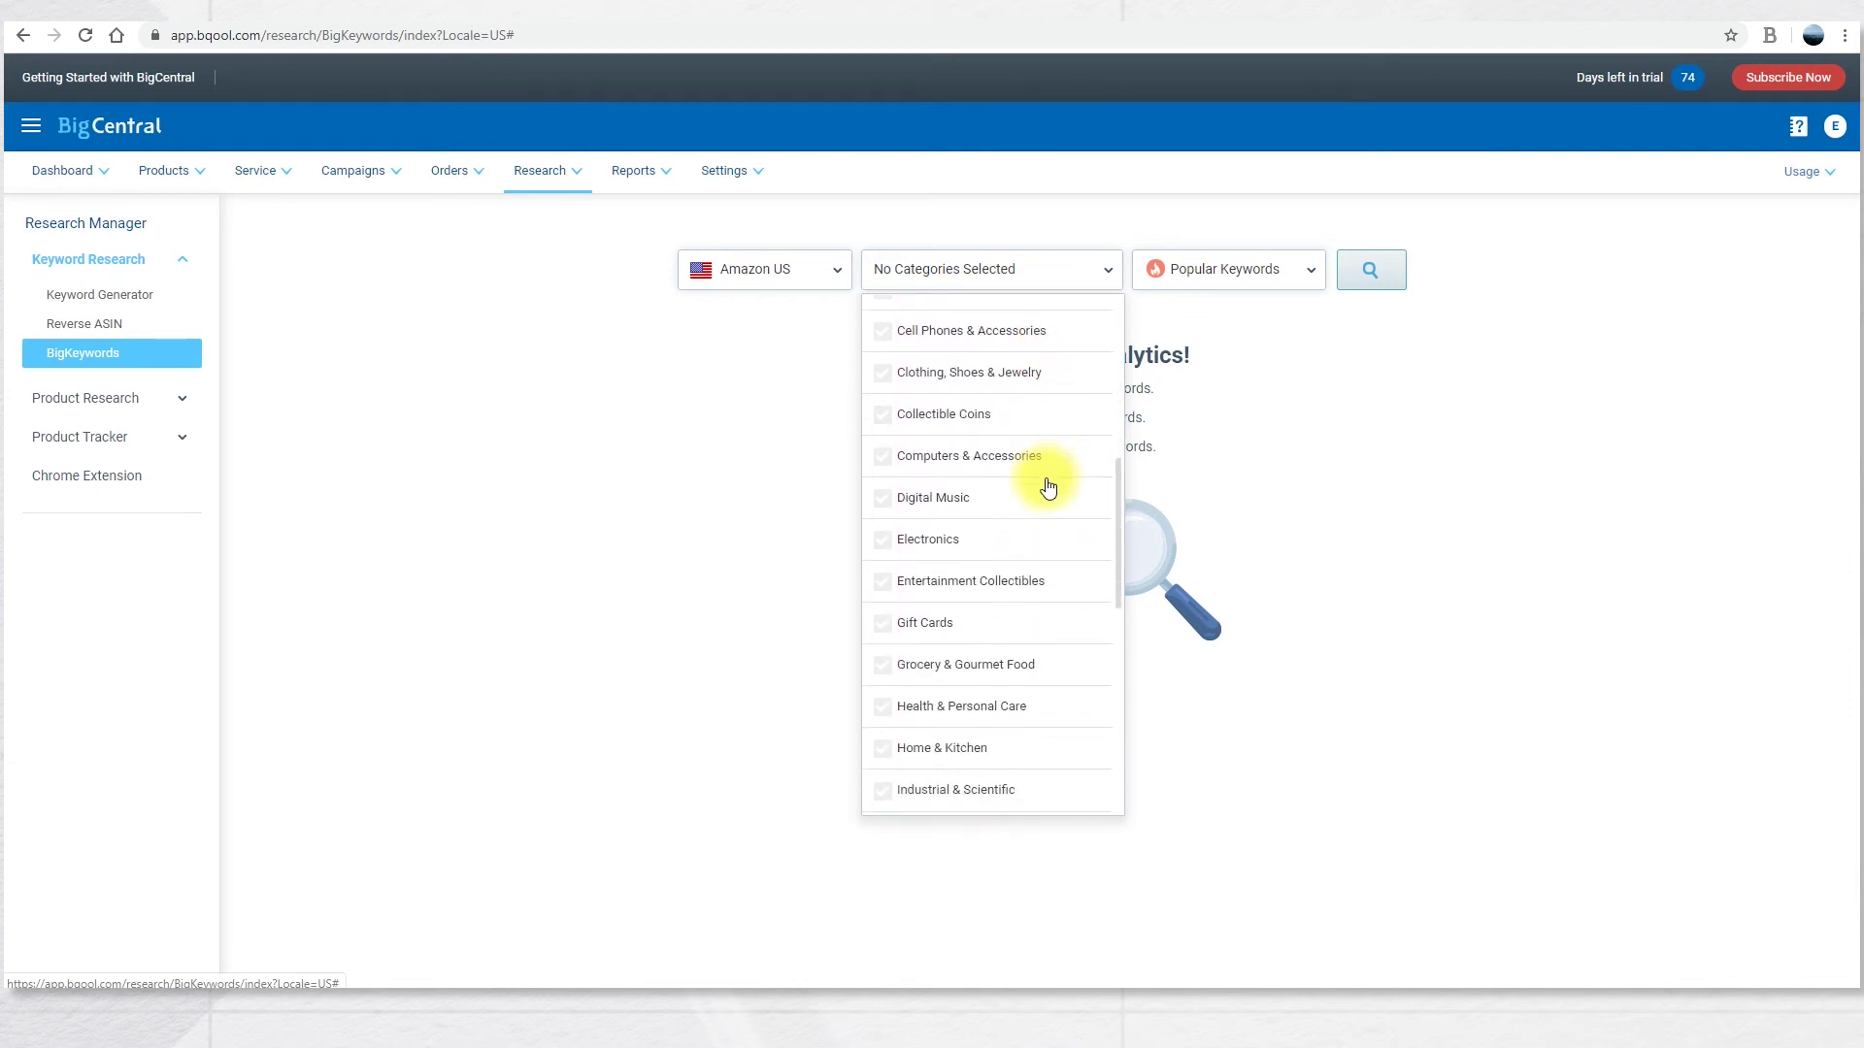
click(990, 464)
scroll(1049, 491, down, 4)
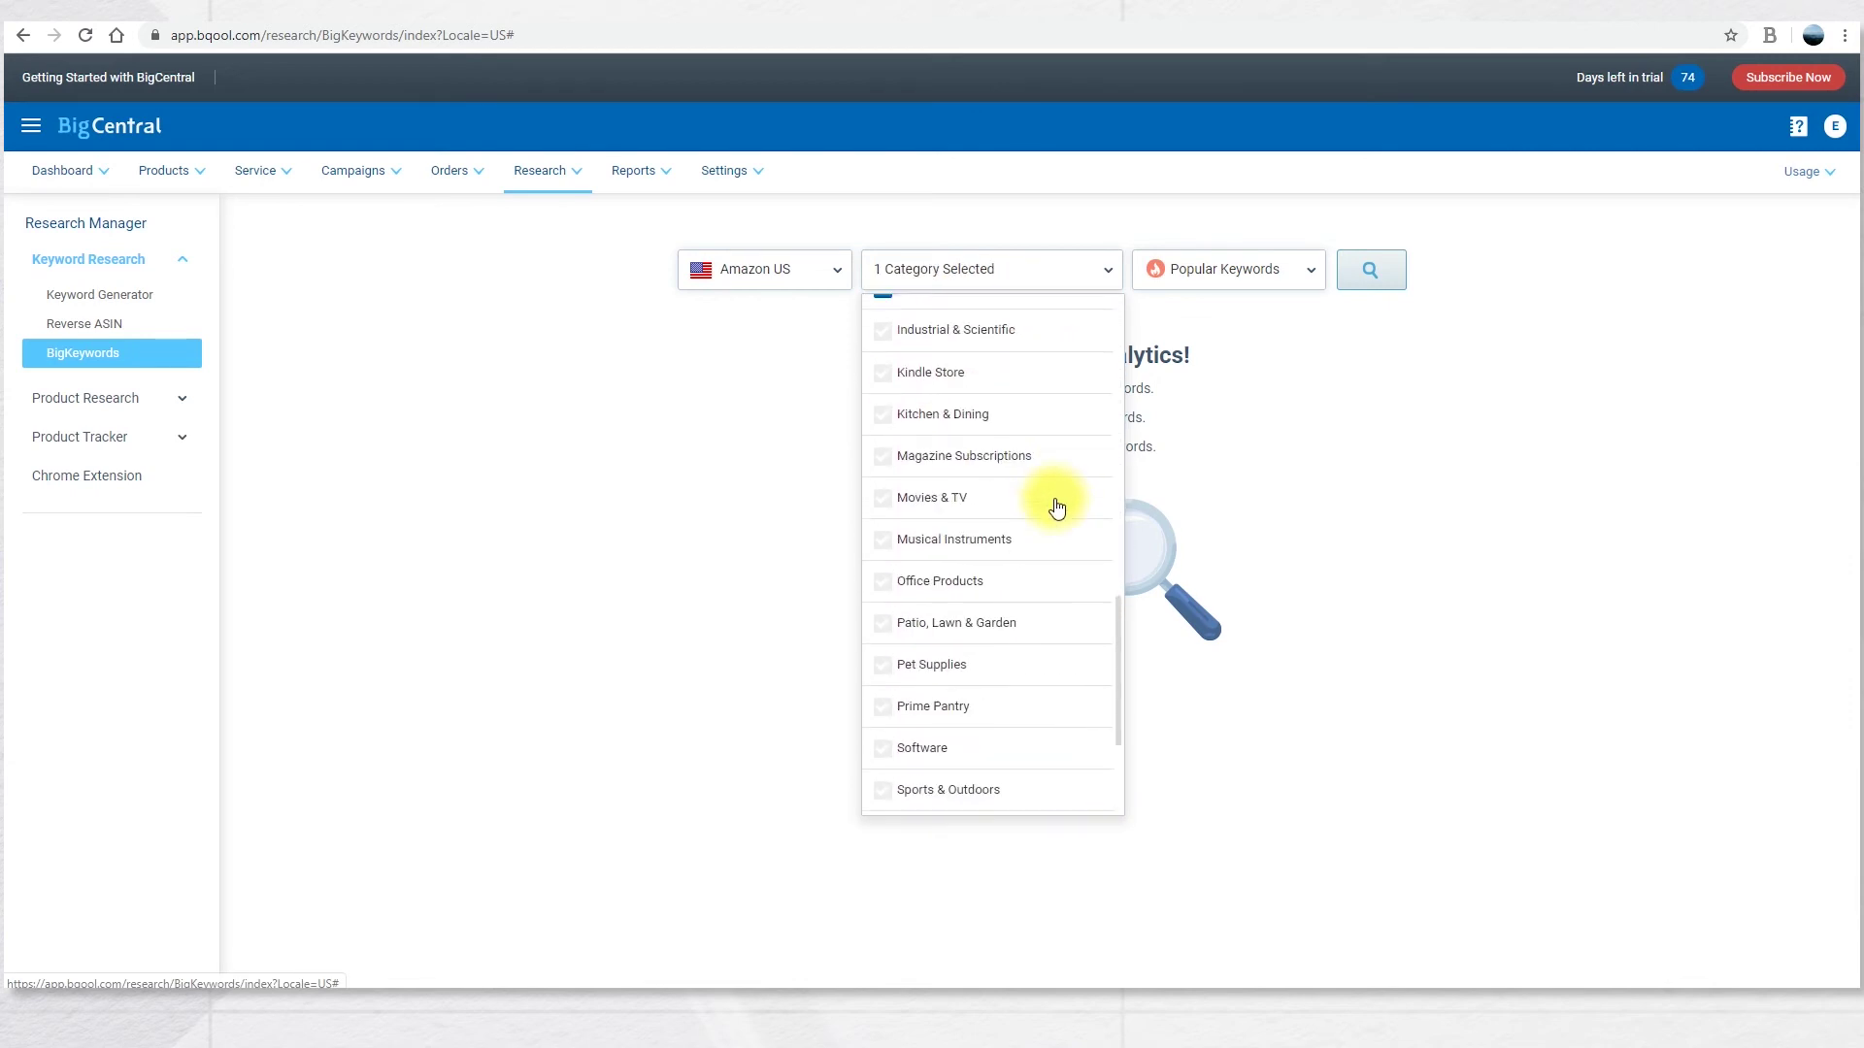
click(1006, 631)
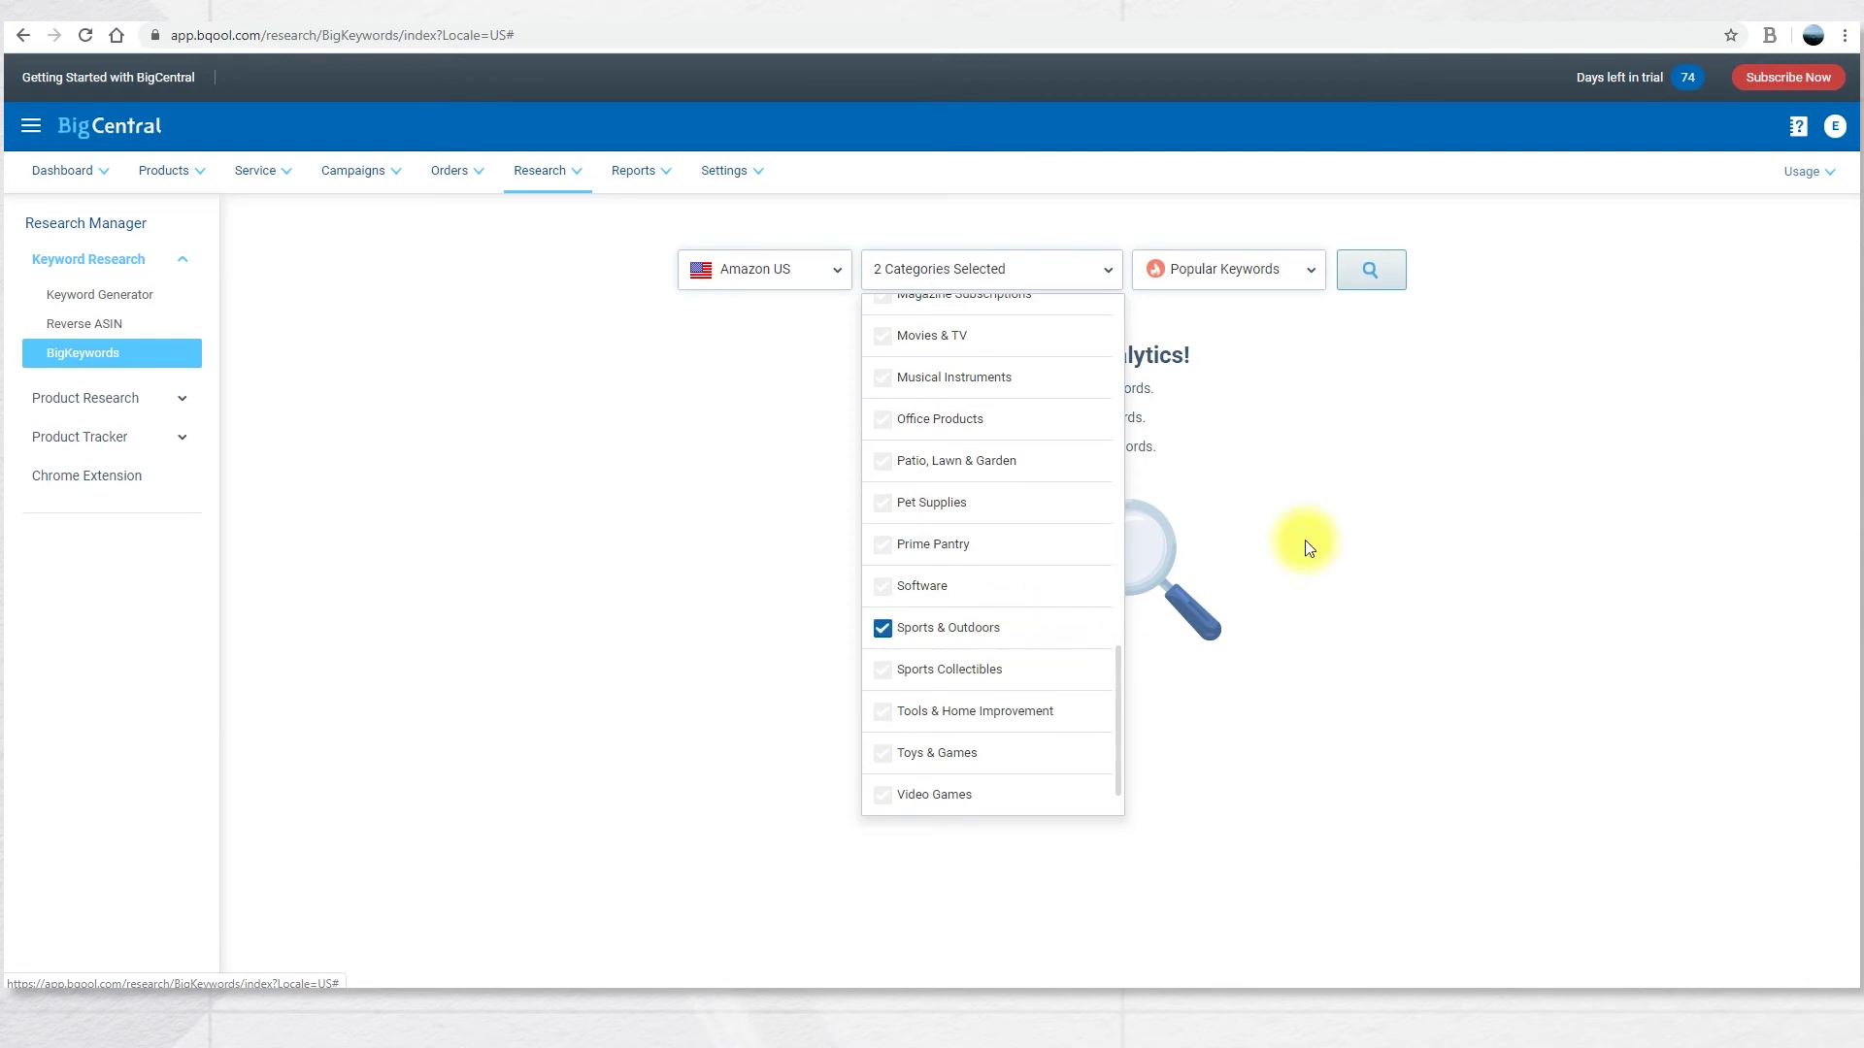
click(1417, 427)
click(1303, 268)
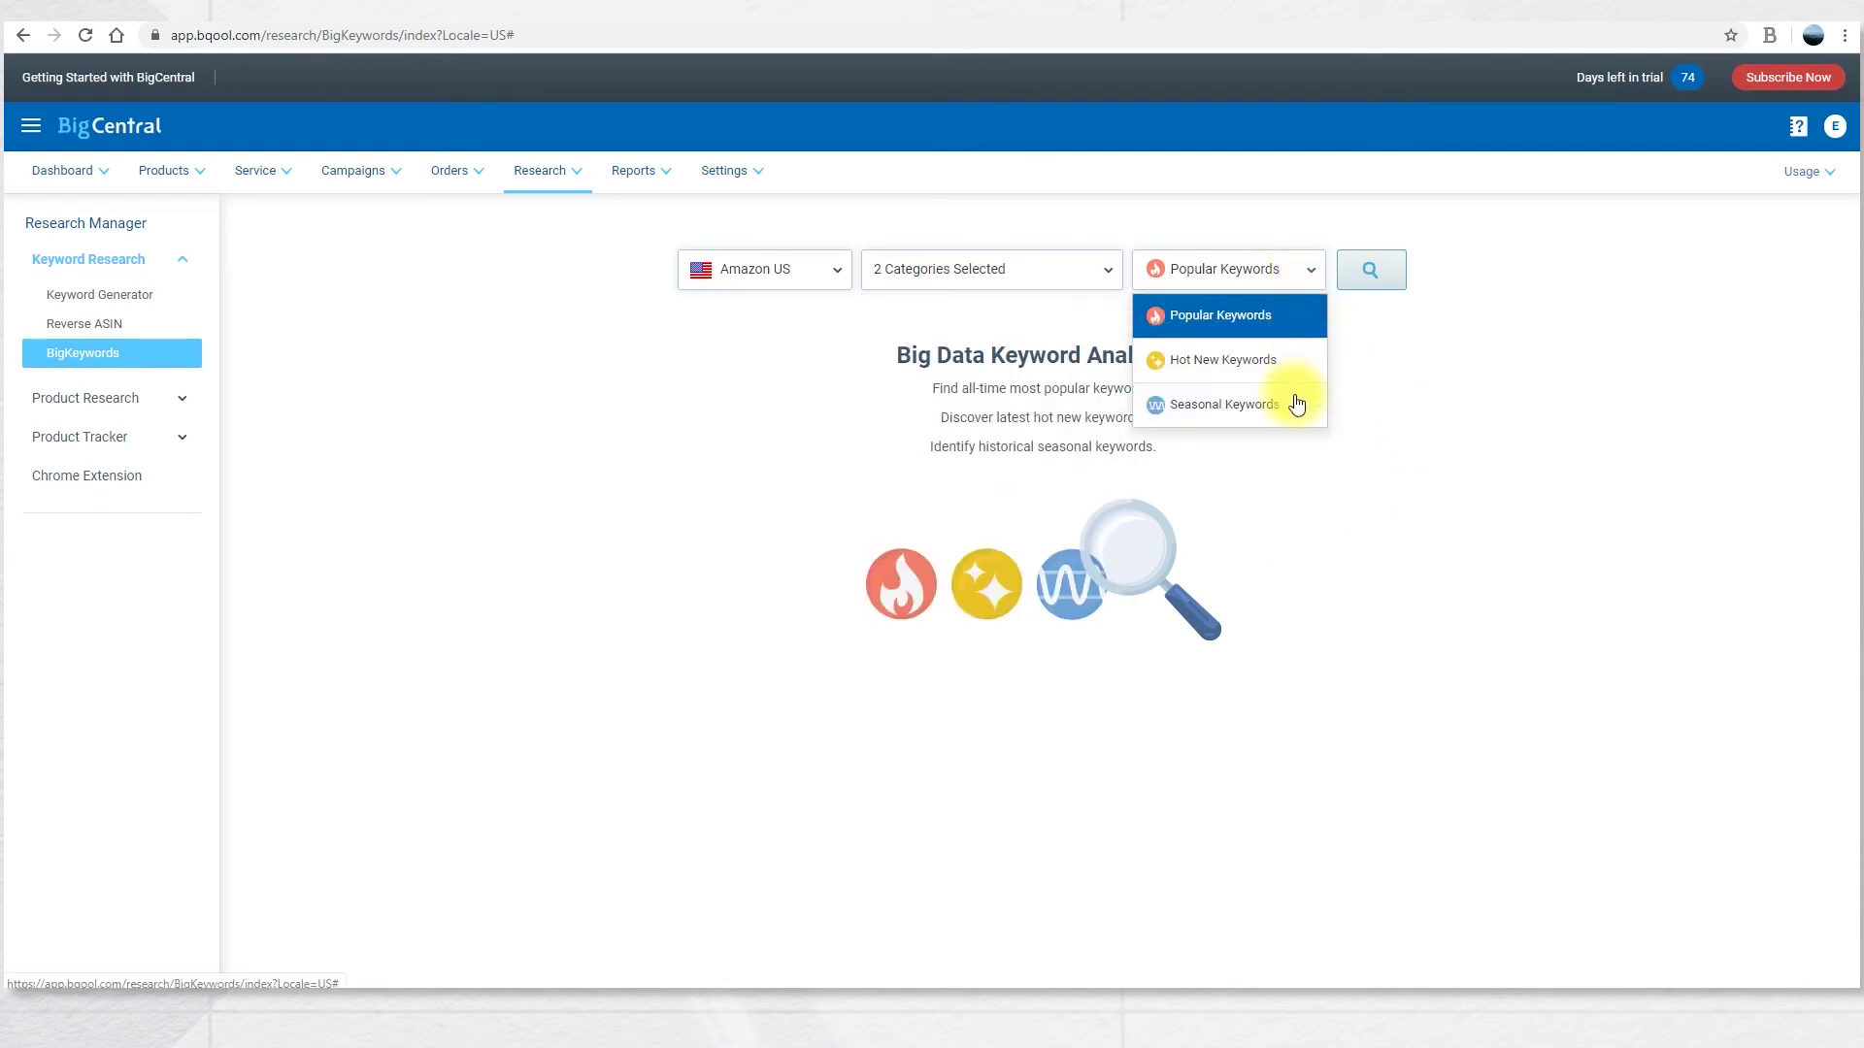
click(1294, 316)
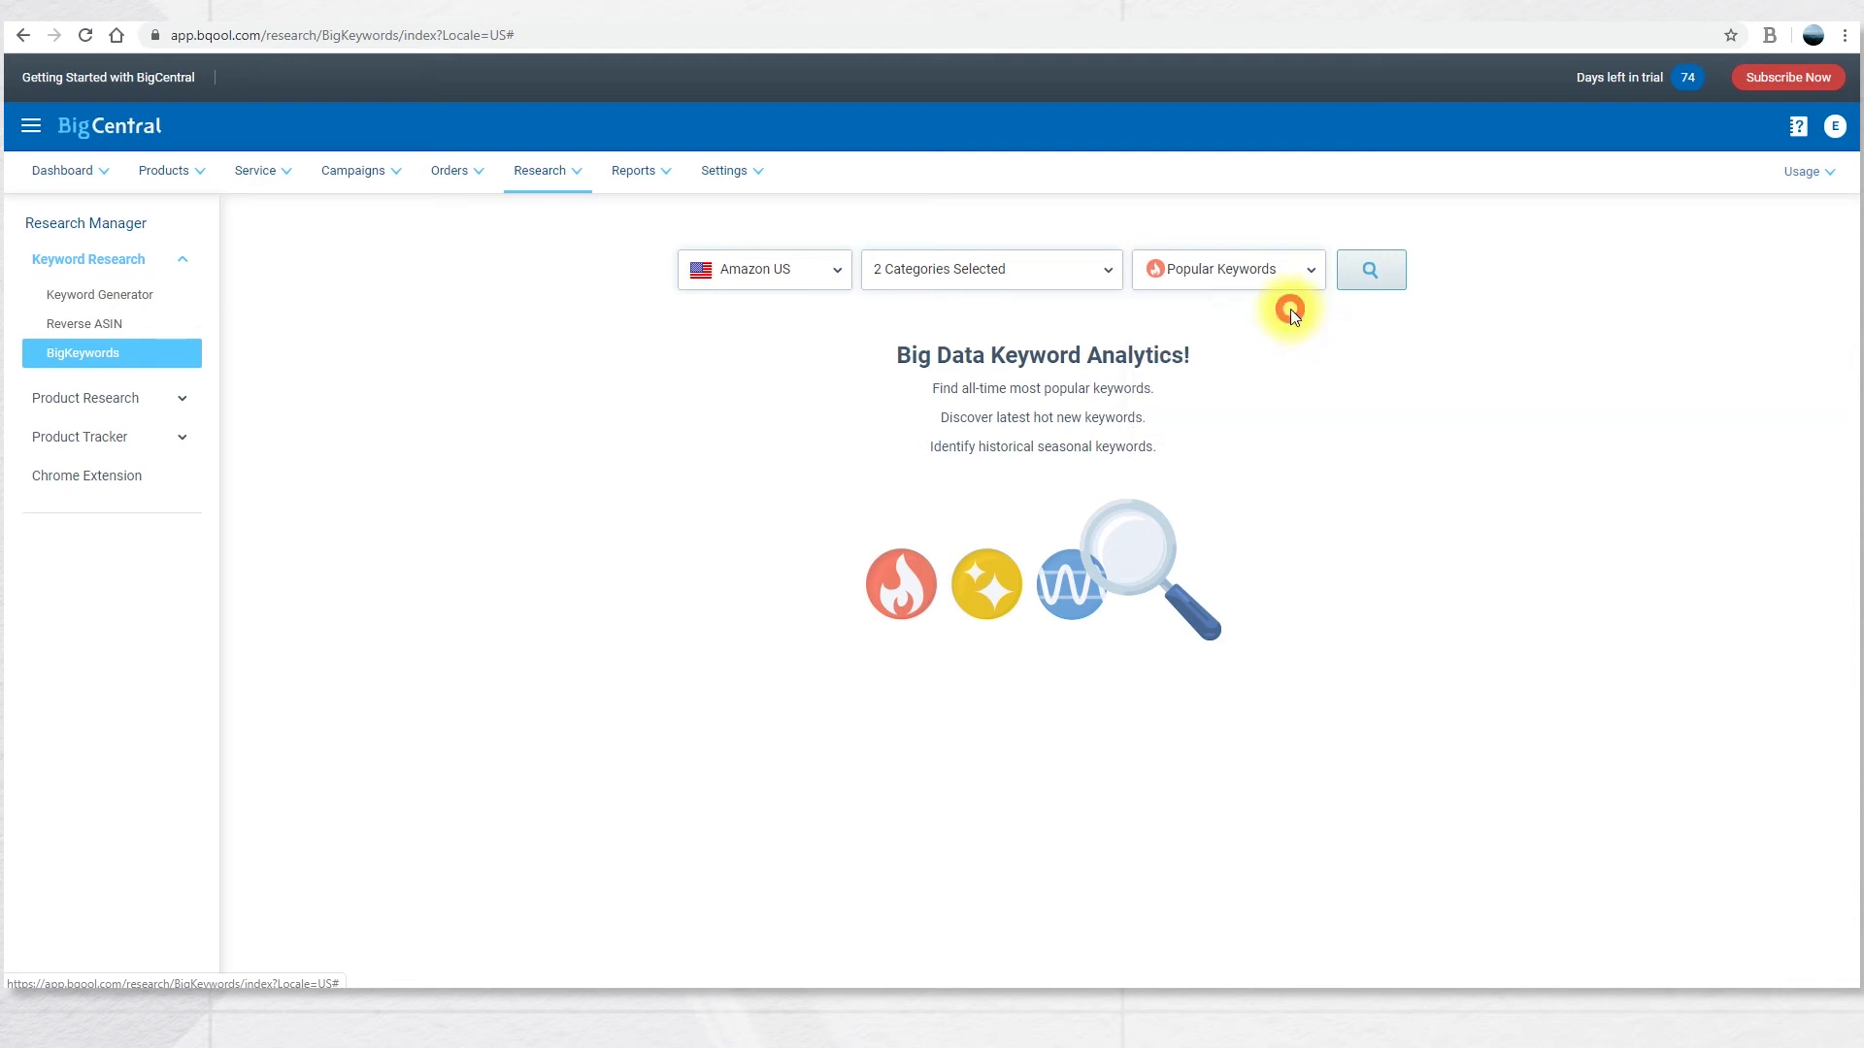
Run the BigKeywords search and view the search volume history for resistance bands.
click(1371, 272)
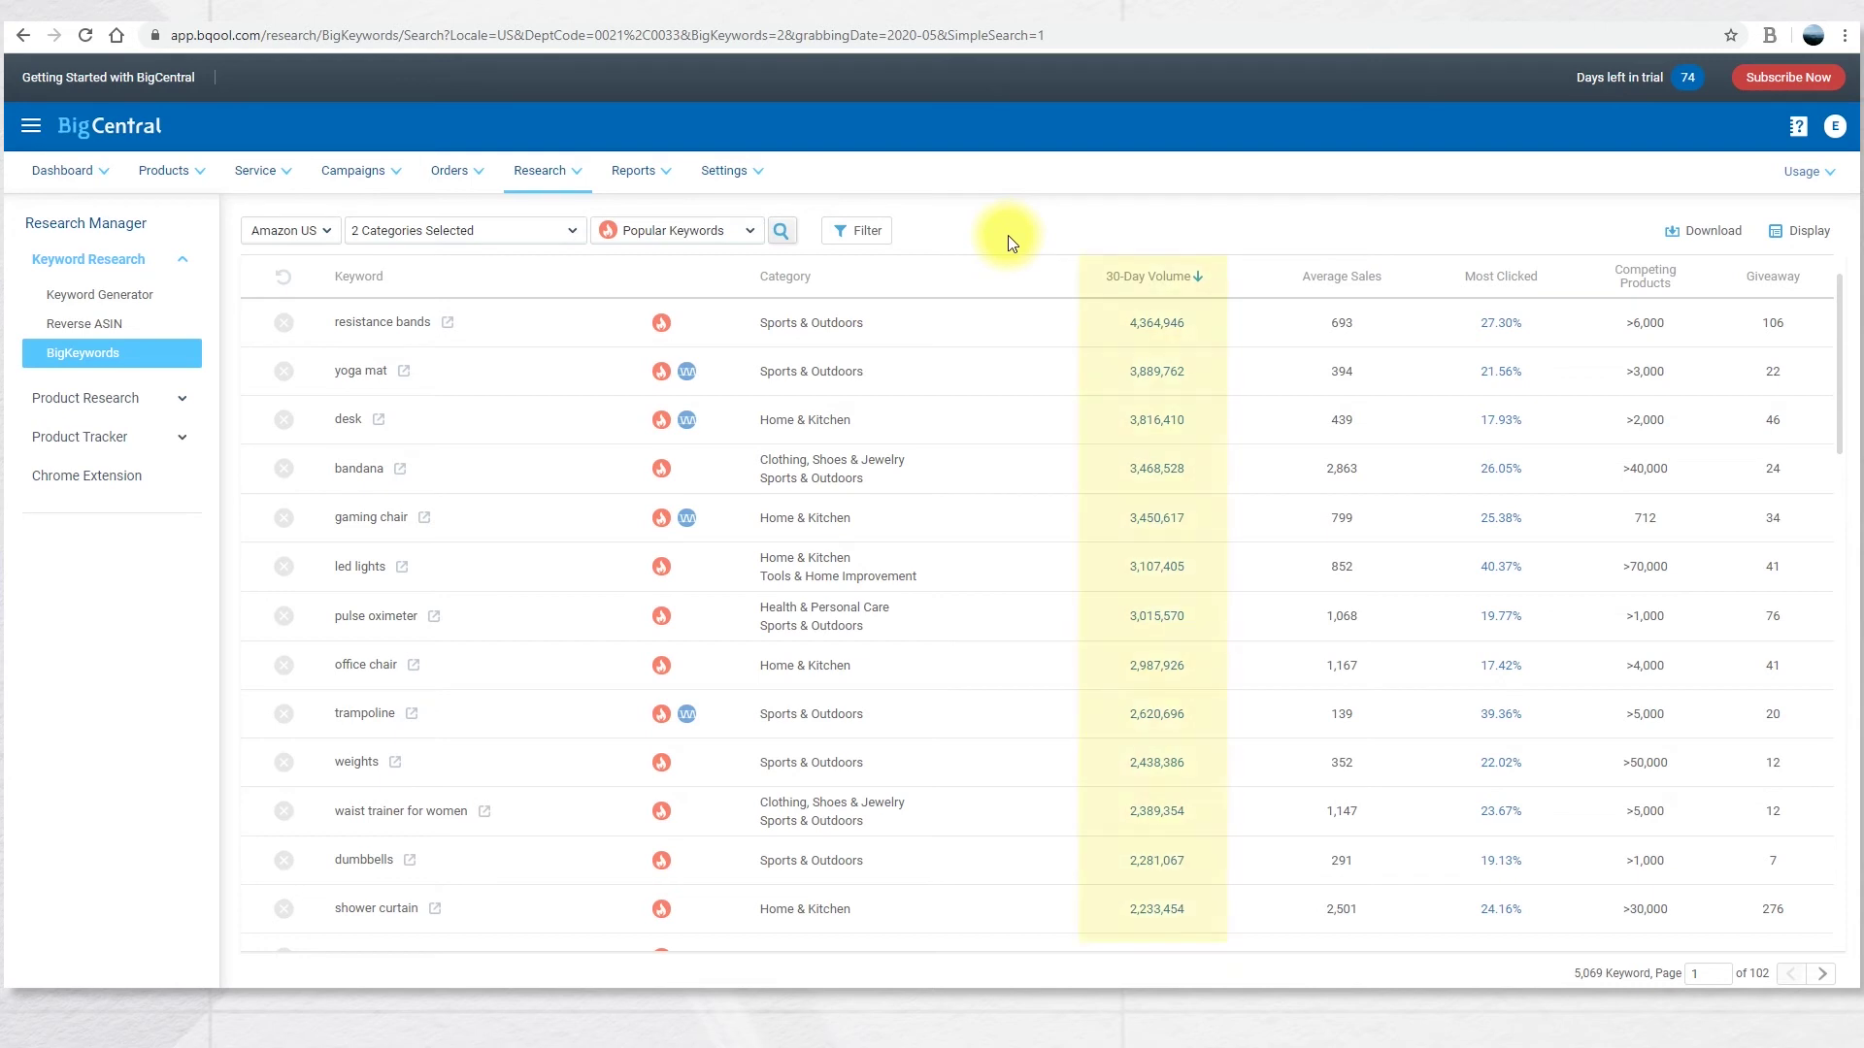
click(1167, 336)
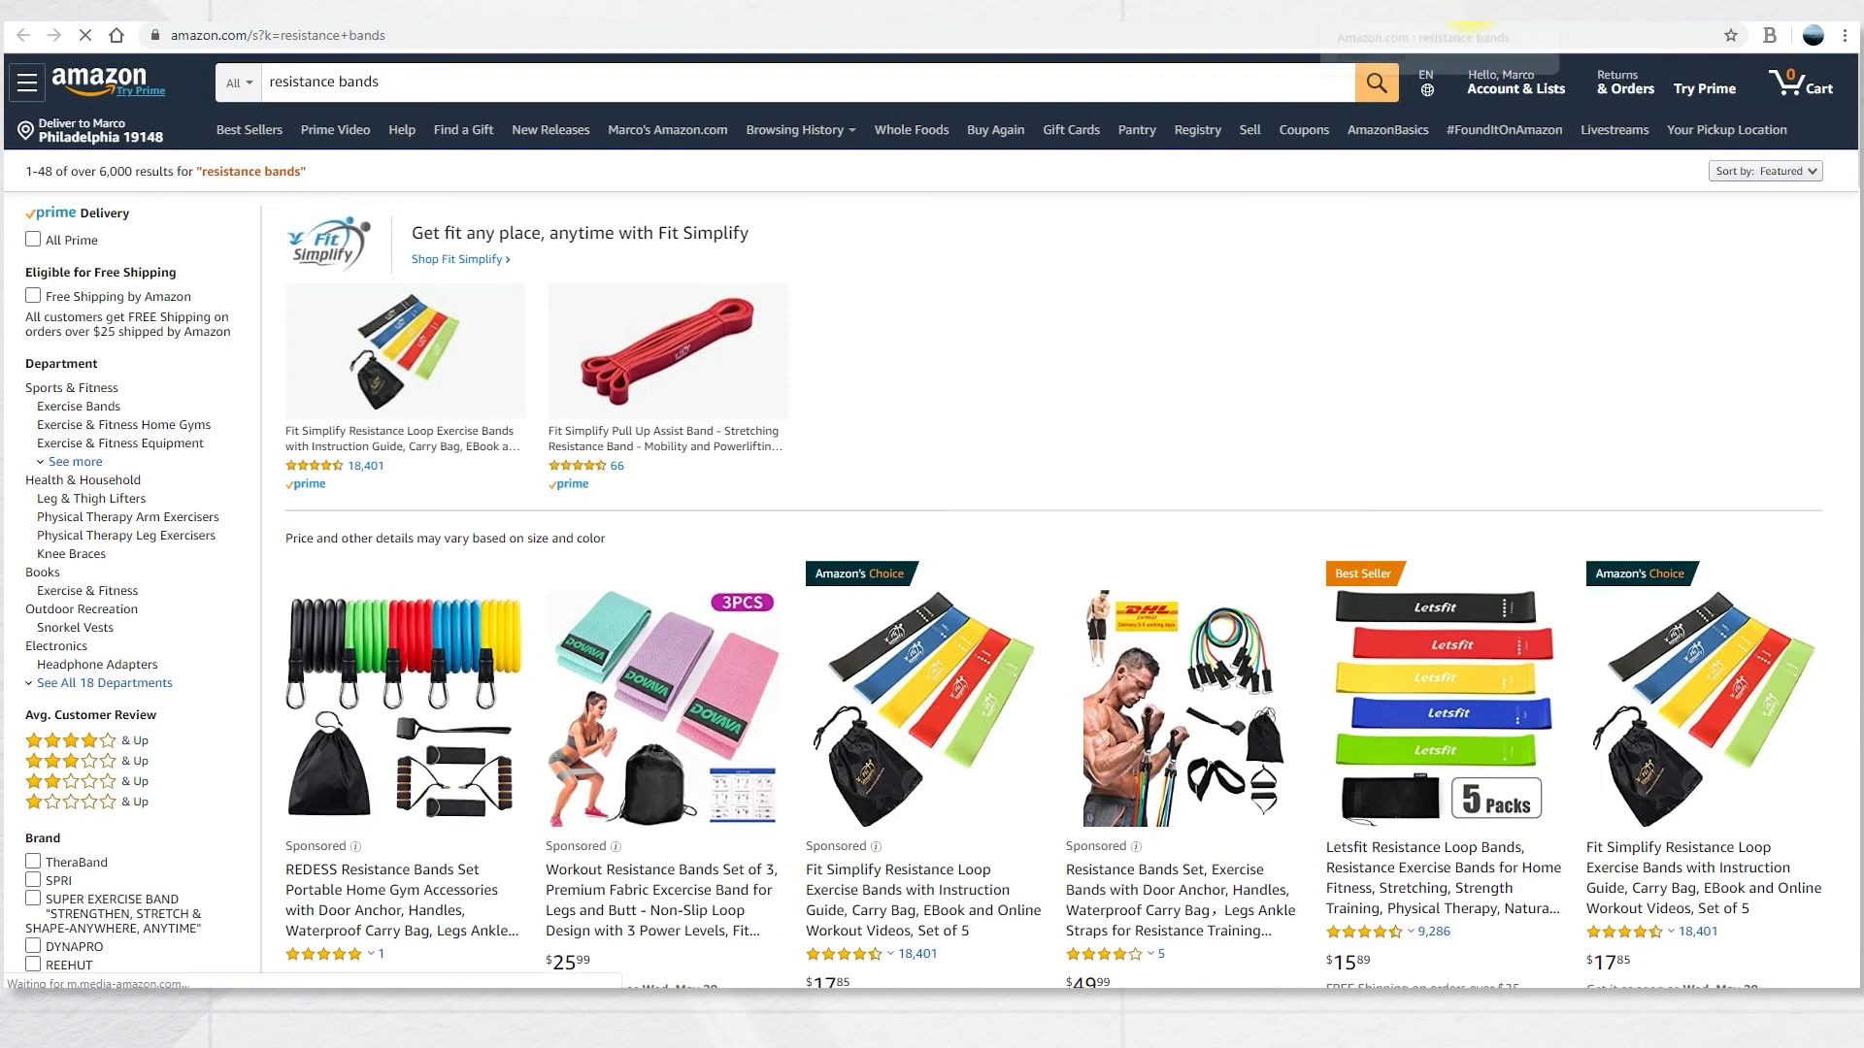
Close the Amazon resistance bands results tab.
key(ctrl+w)
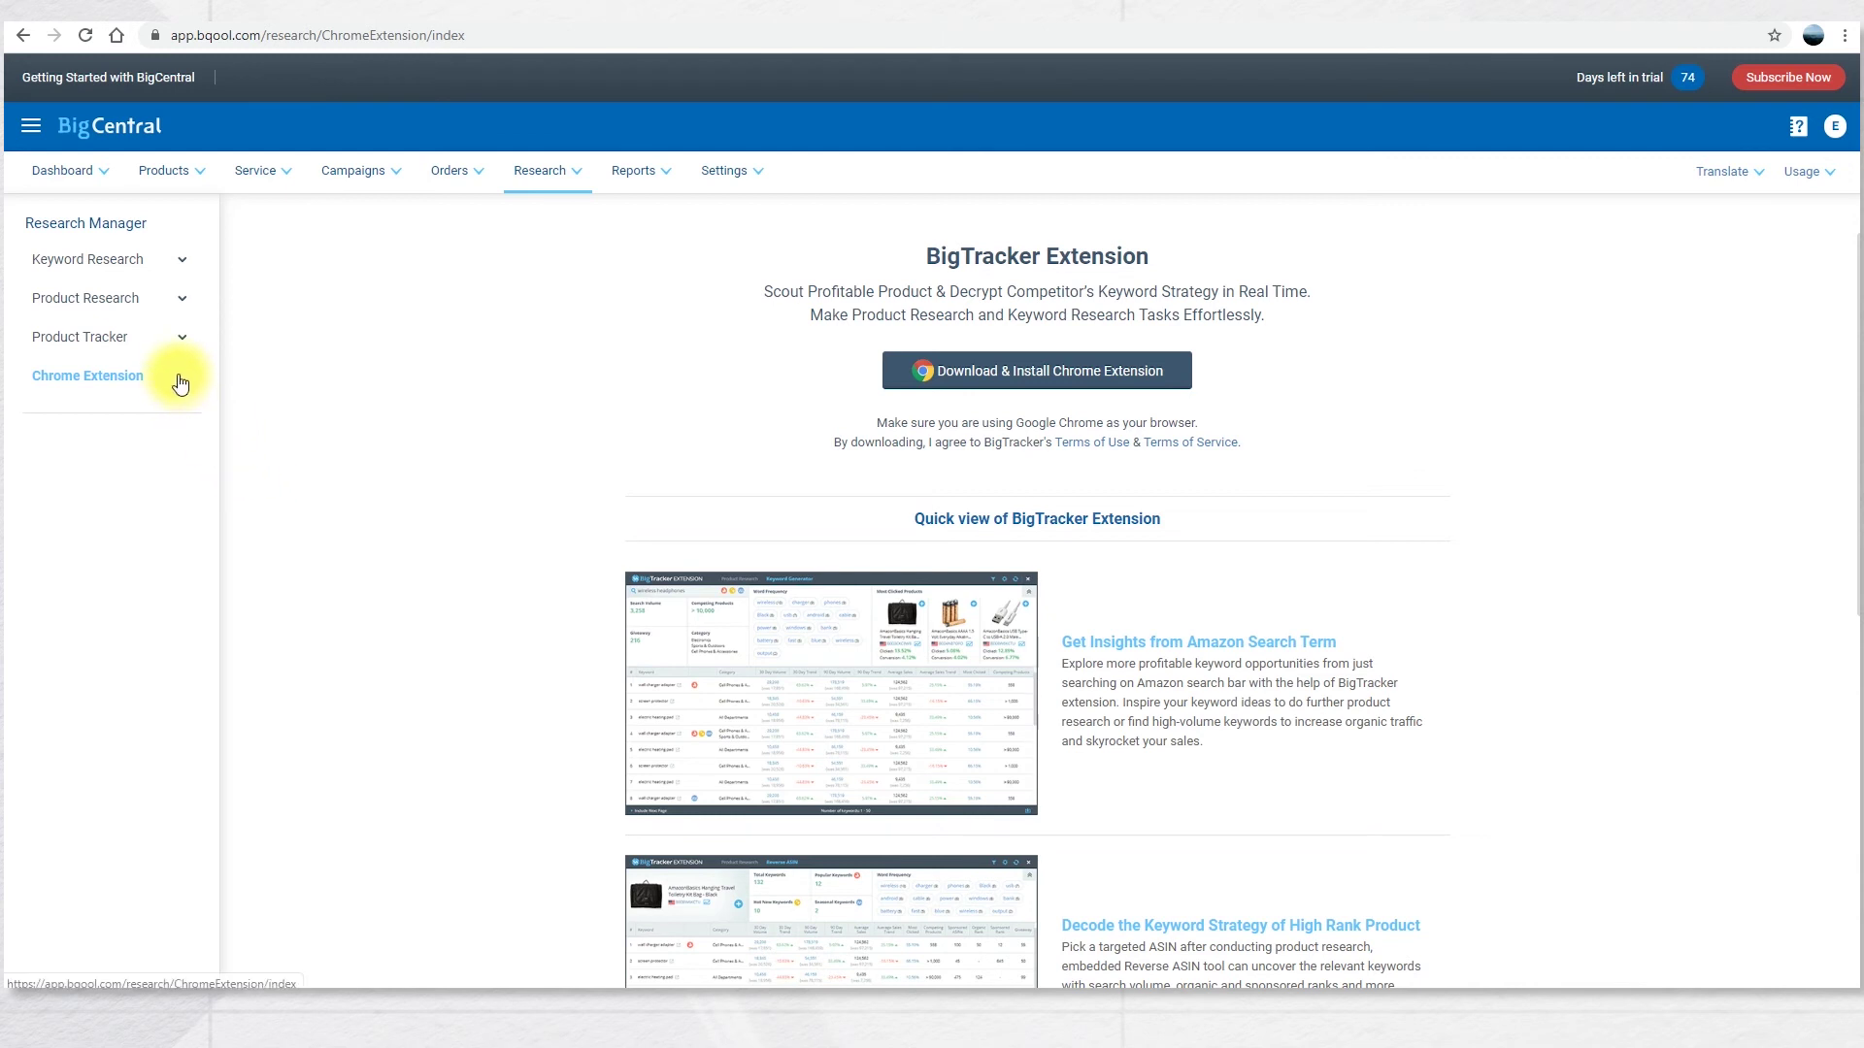
Install the BigTracker extension in Chrome from its Chrome Web Store page.
click(169, 375)
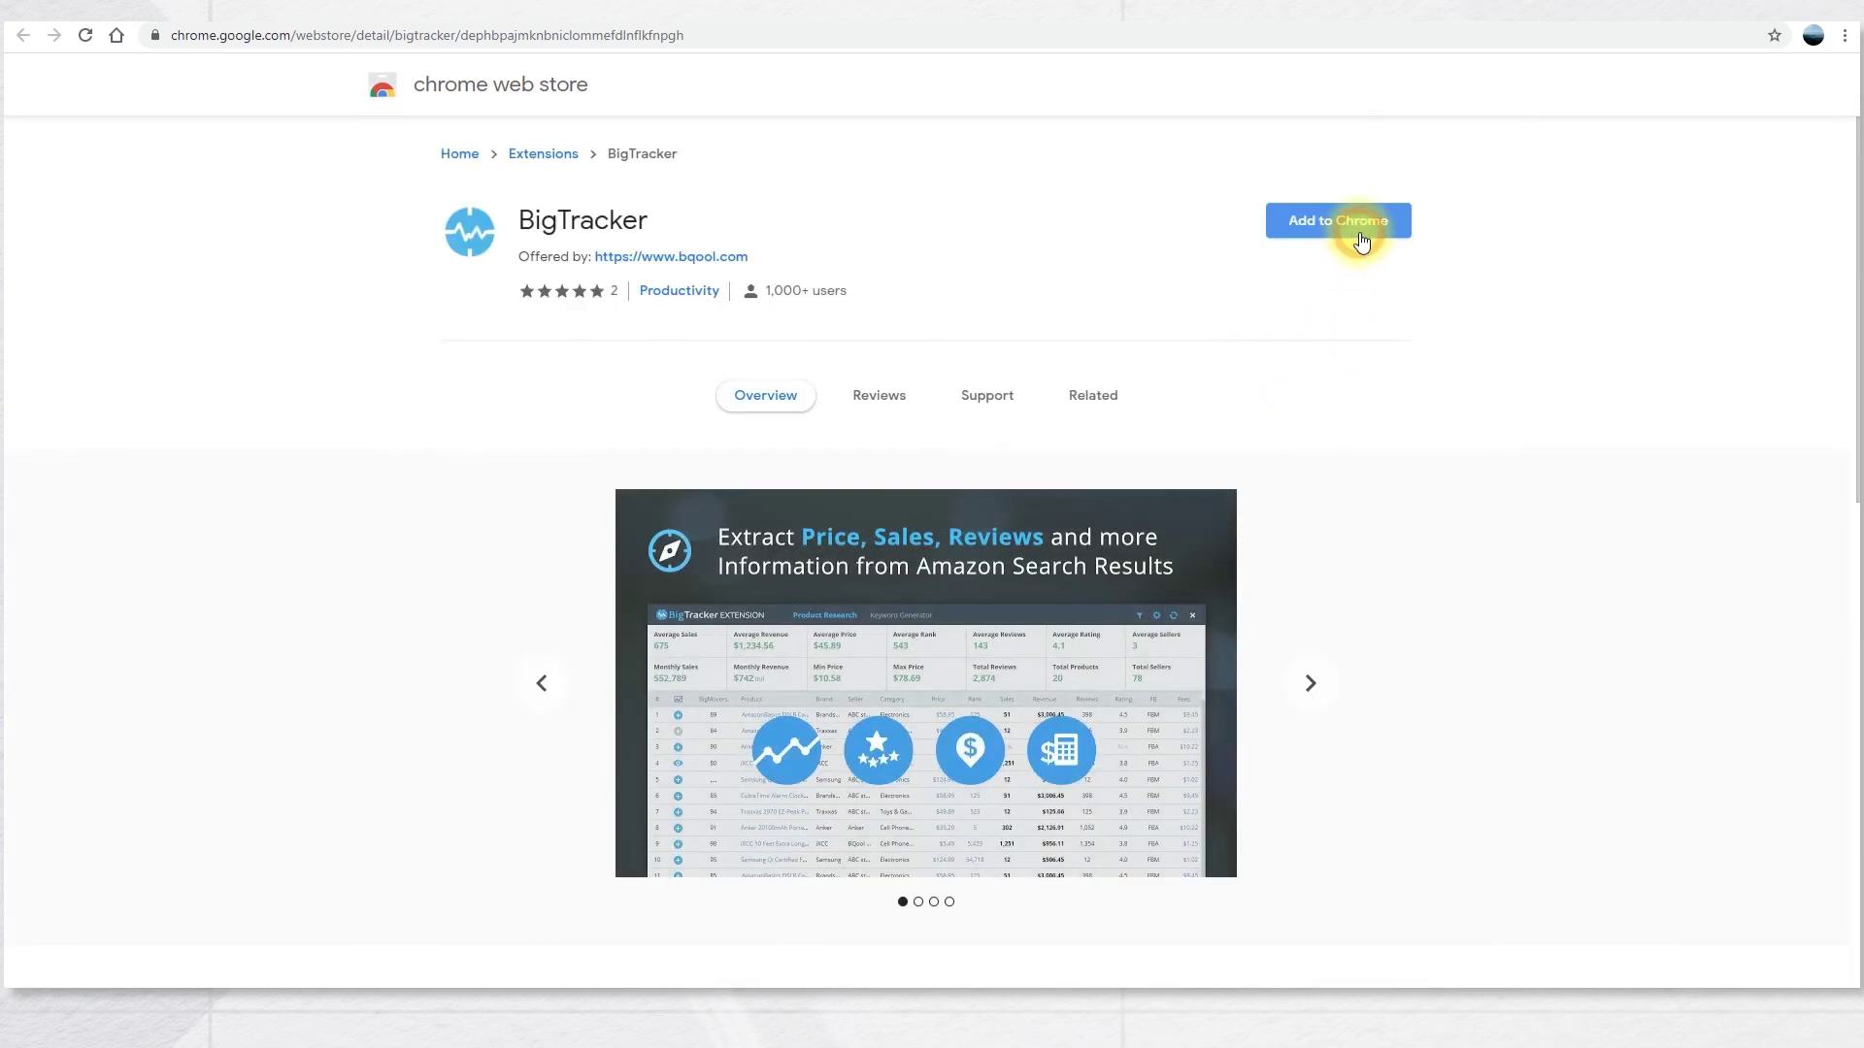
click(1358, 234)
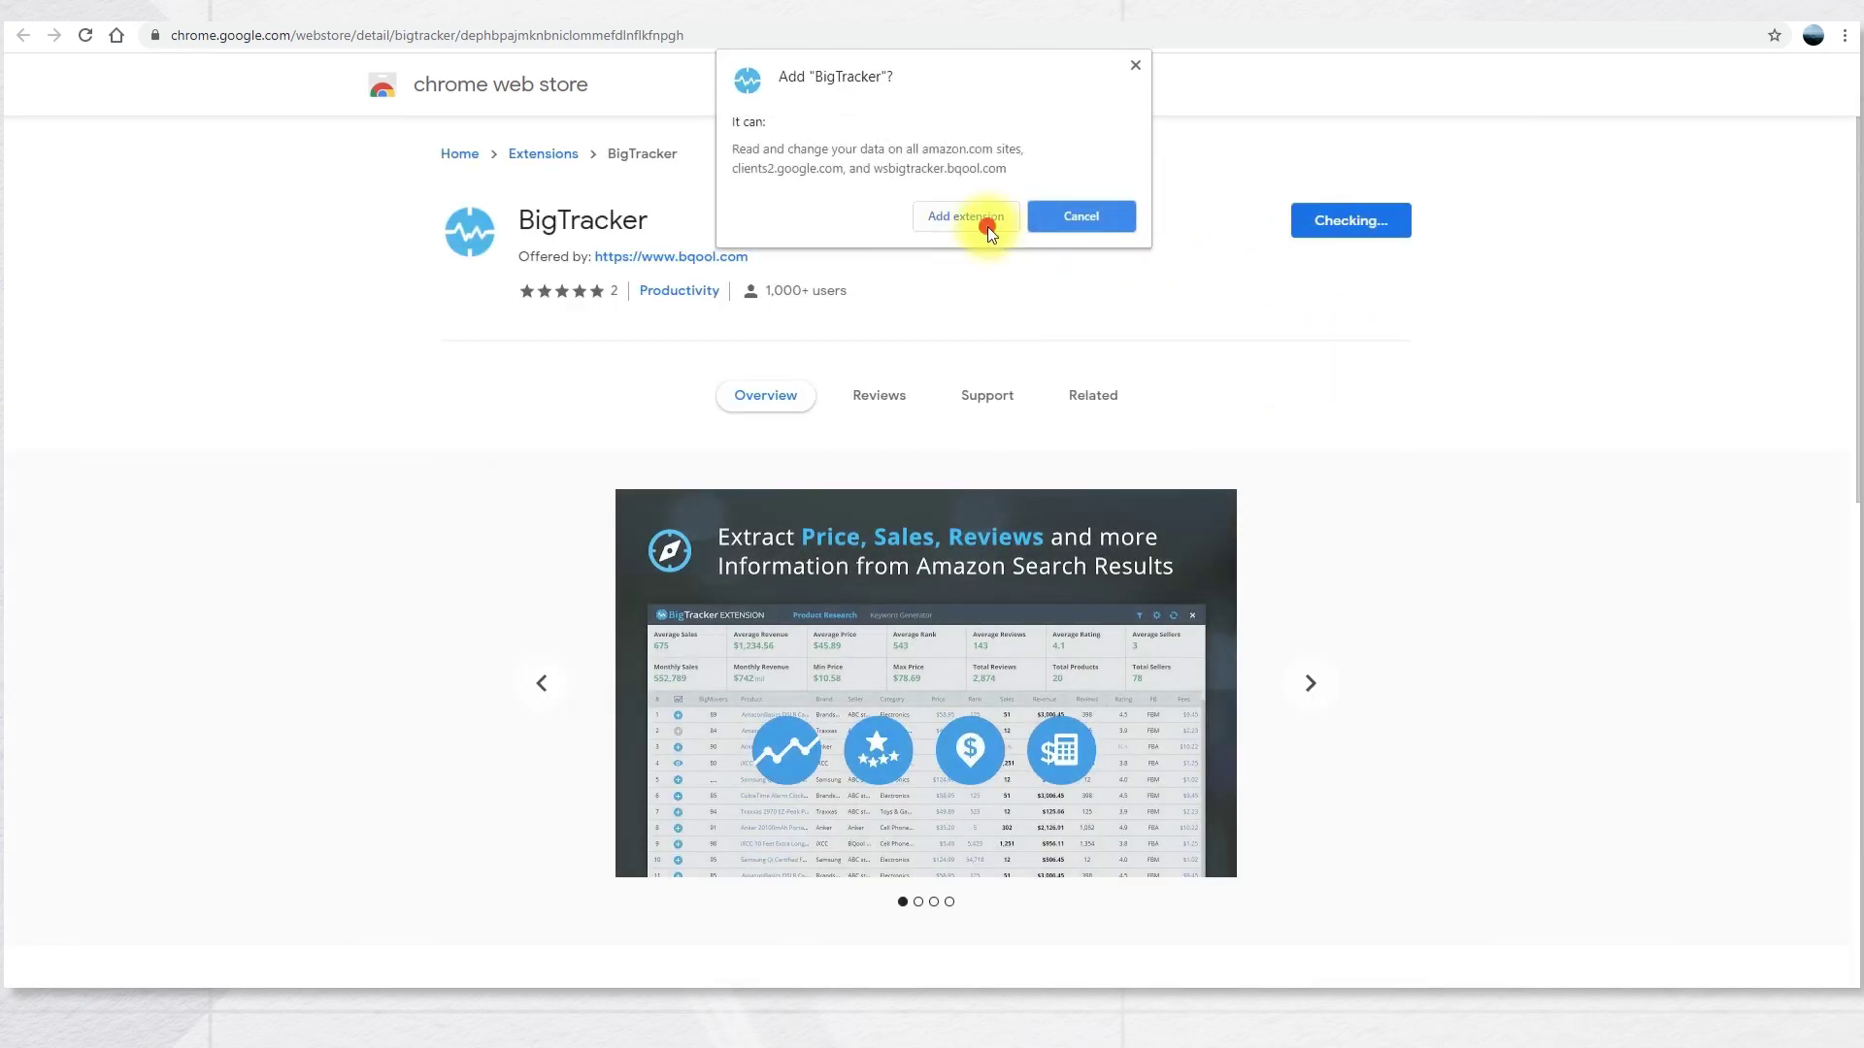
click(987, 220)
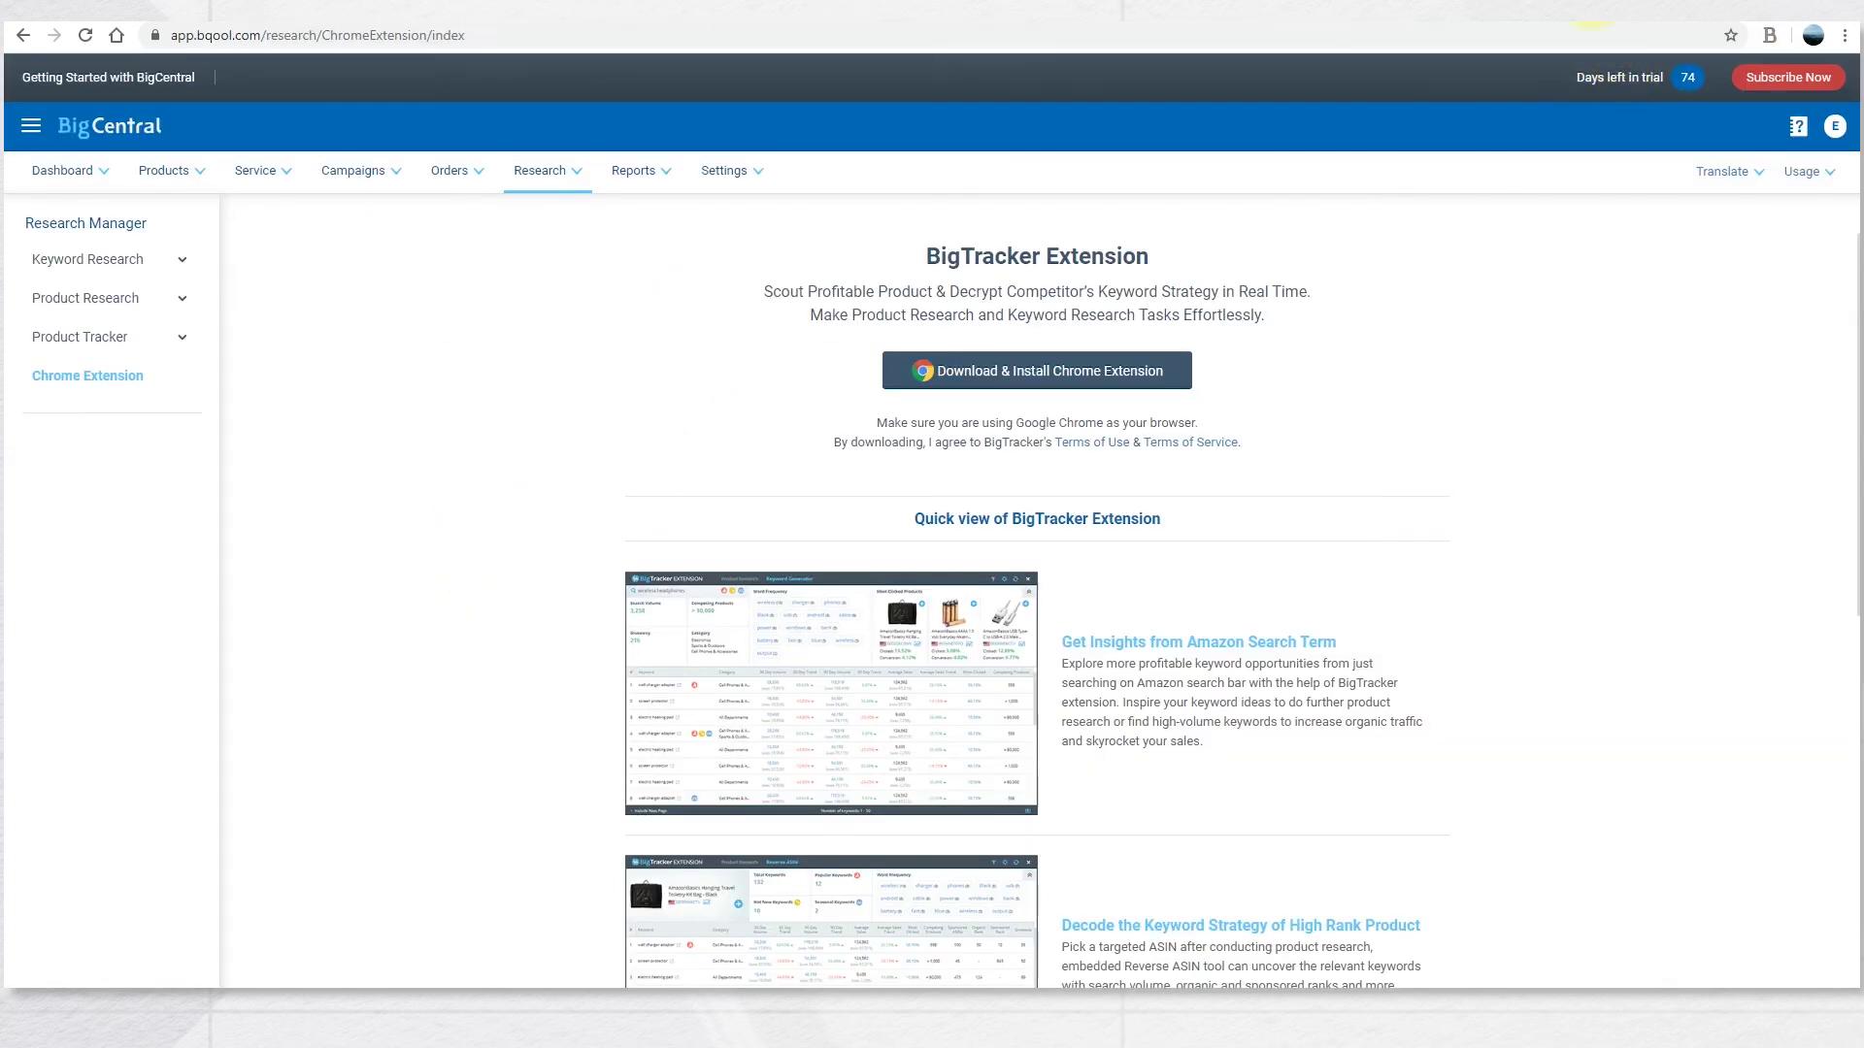
Search Amazon for 'water bottle' and run BigTracker's Keyword Generator on the results.
click(1590, 17)
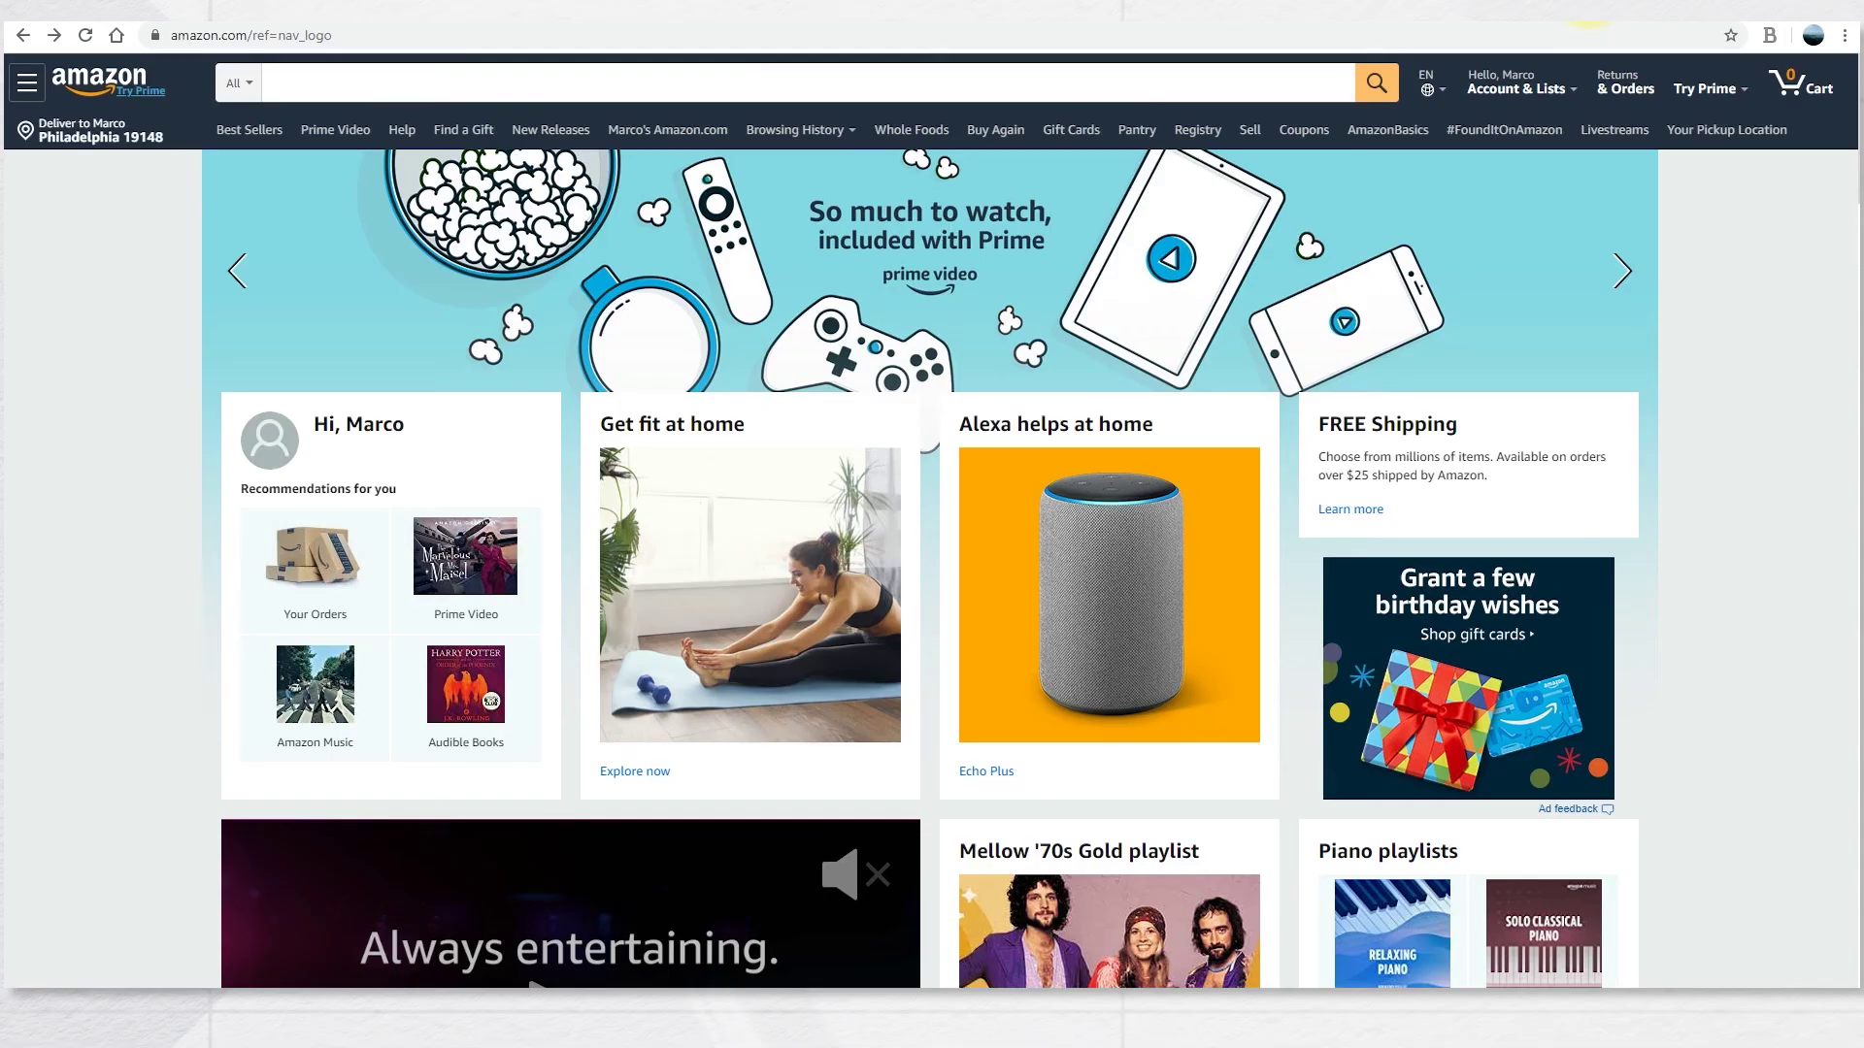
click(897, 86)
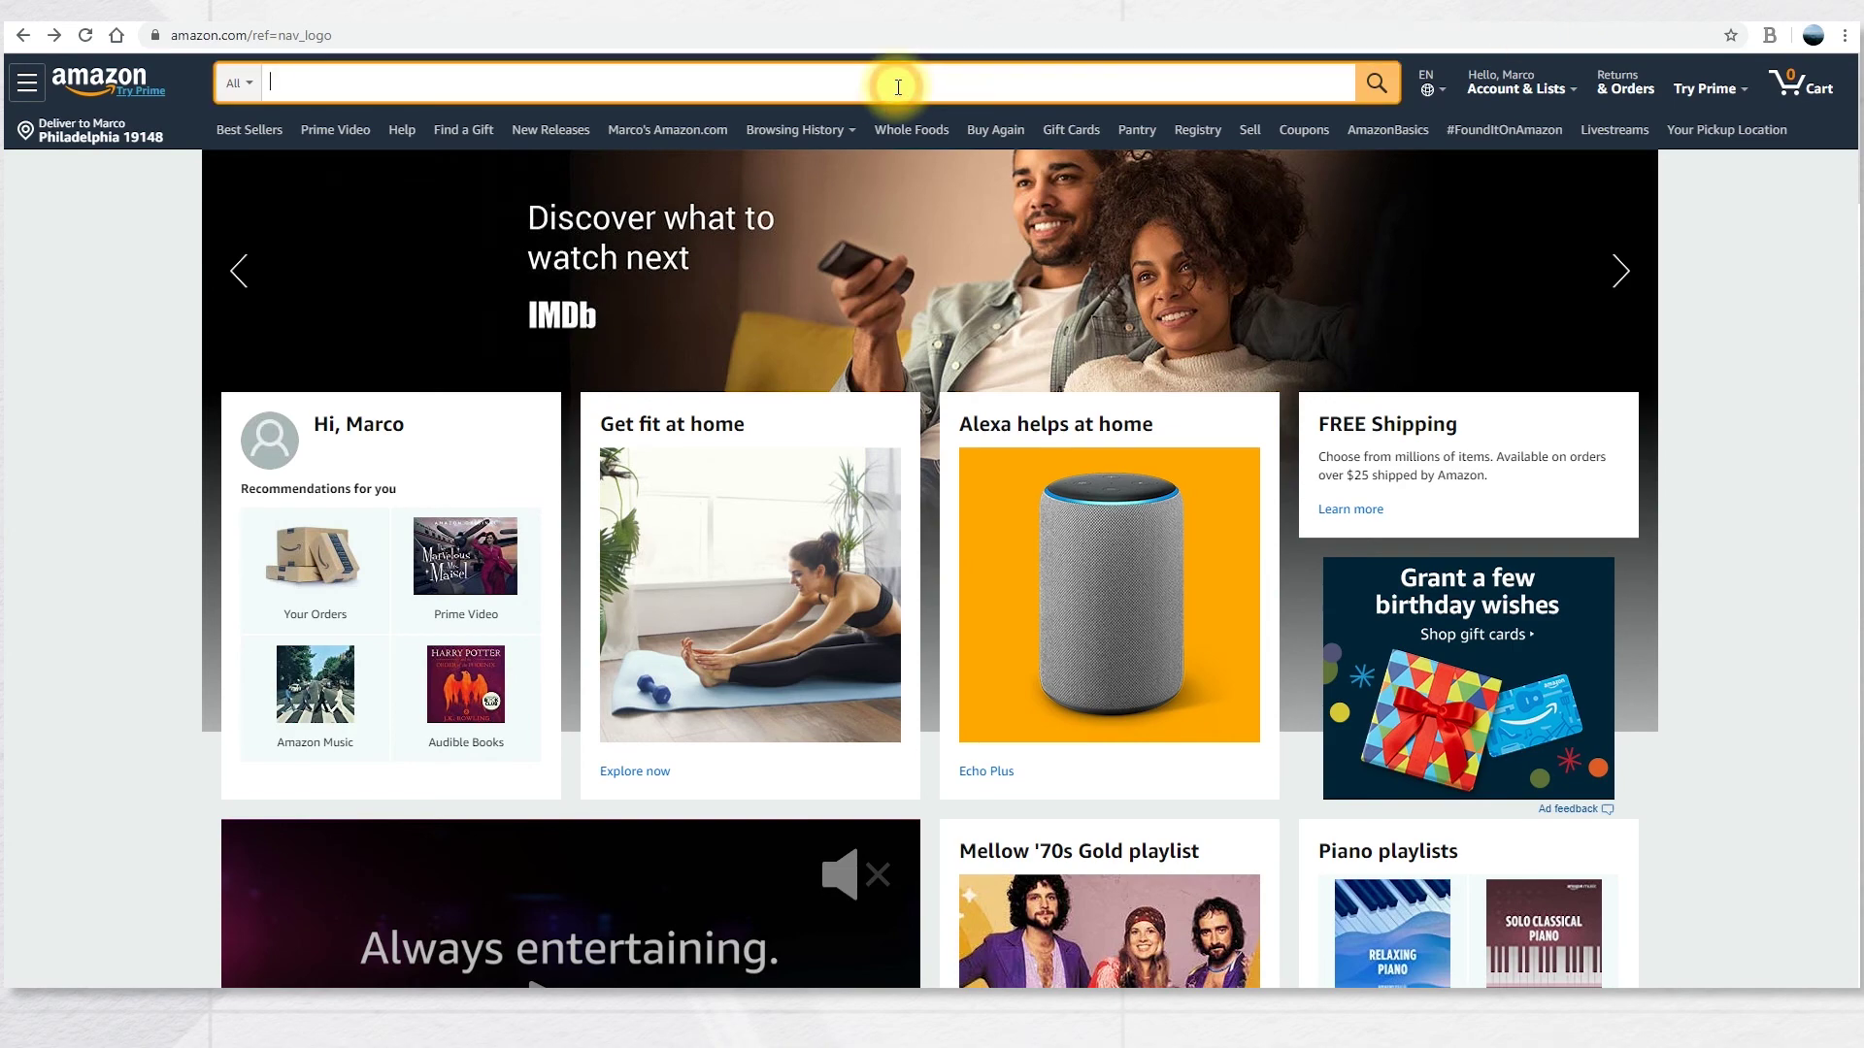
text(water)
text(bottle)
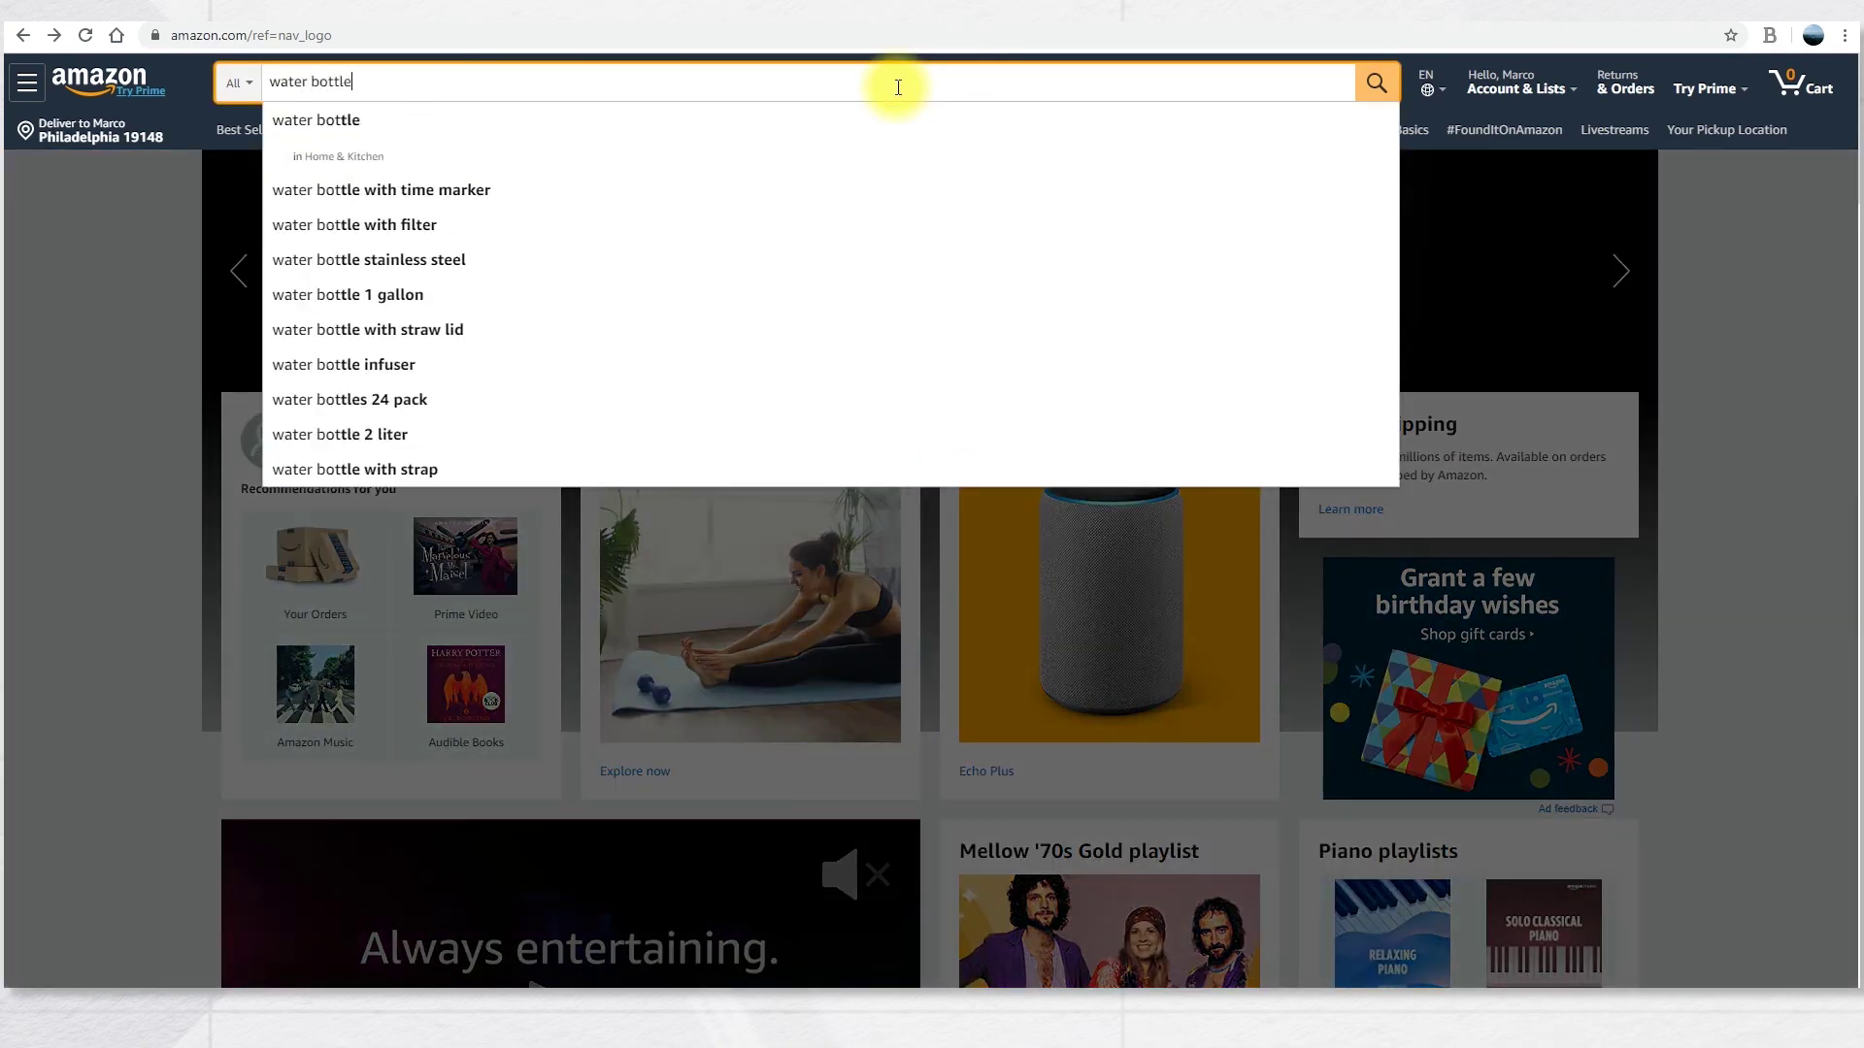
key(Return)
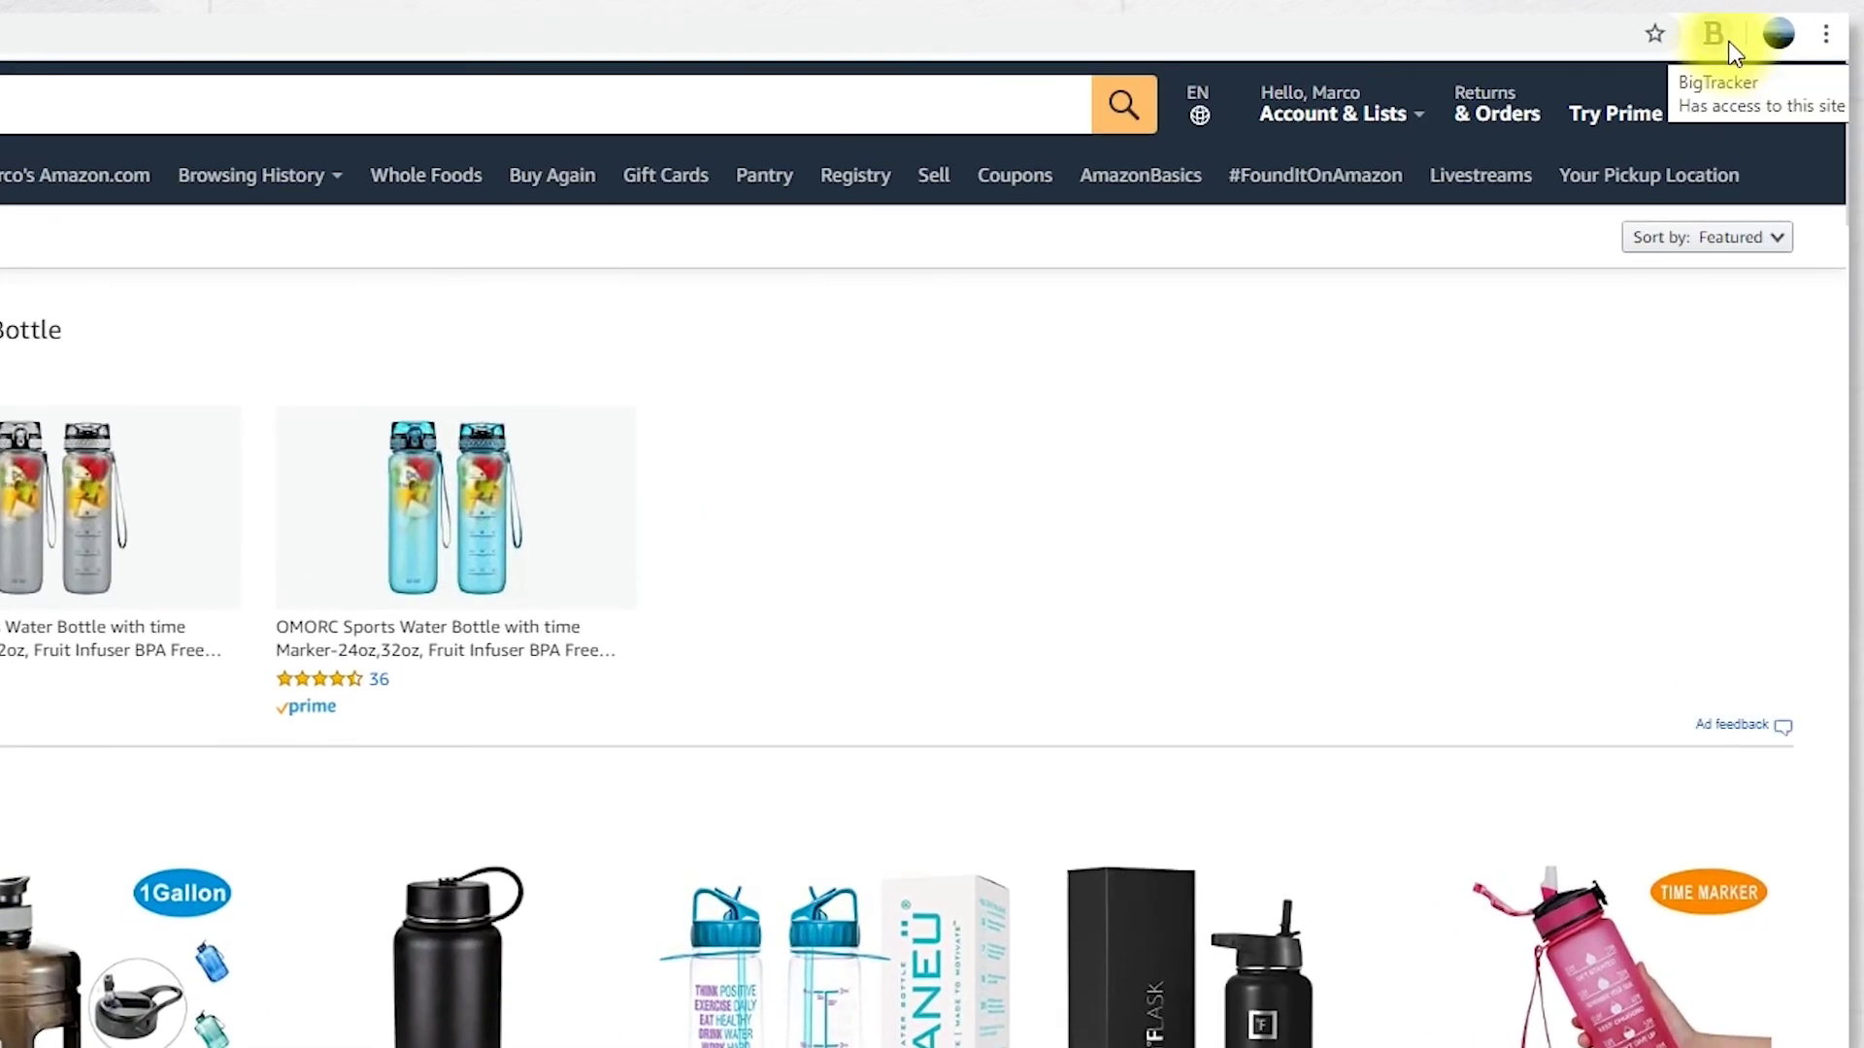
click(1724, 38)
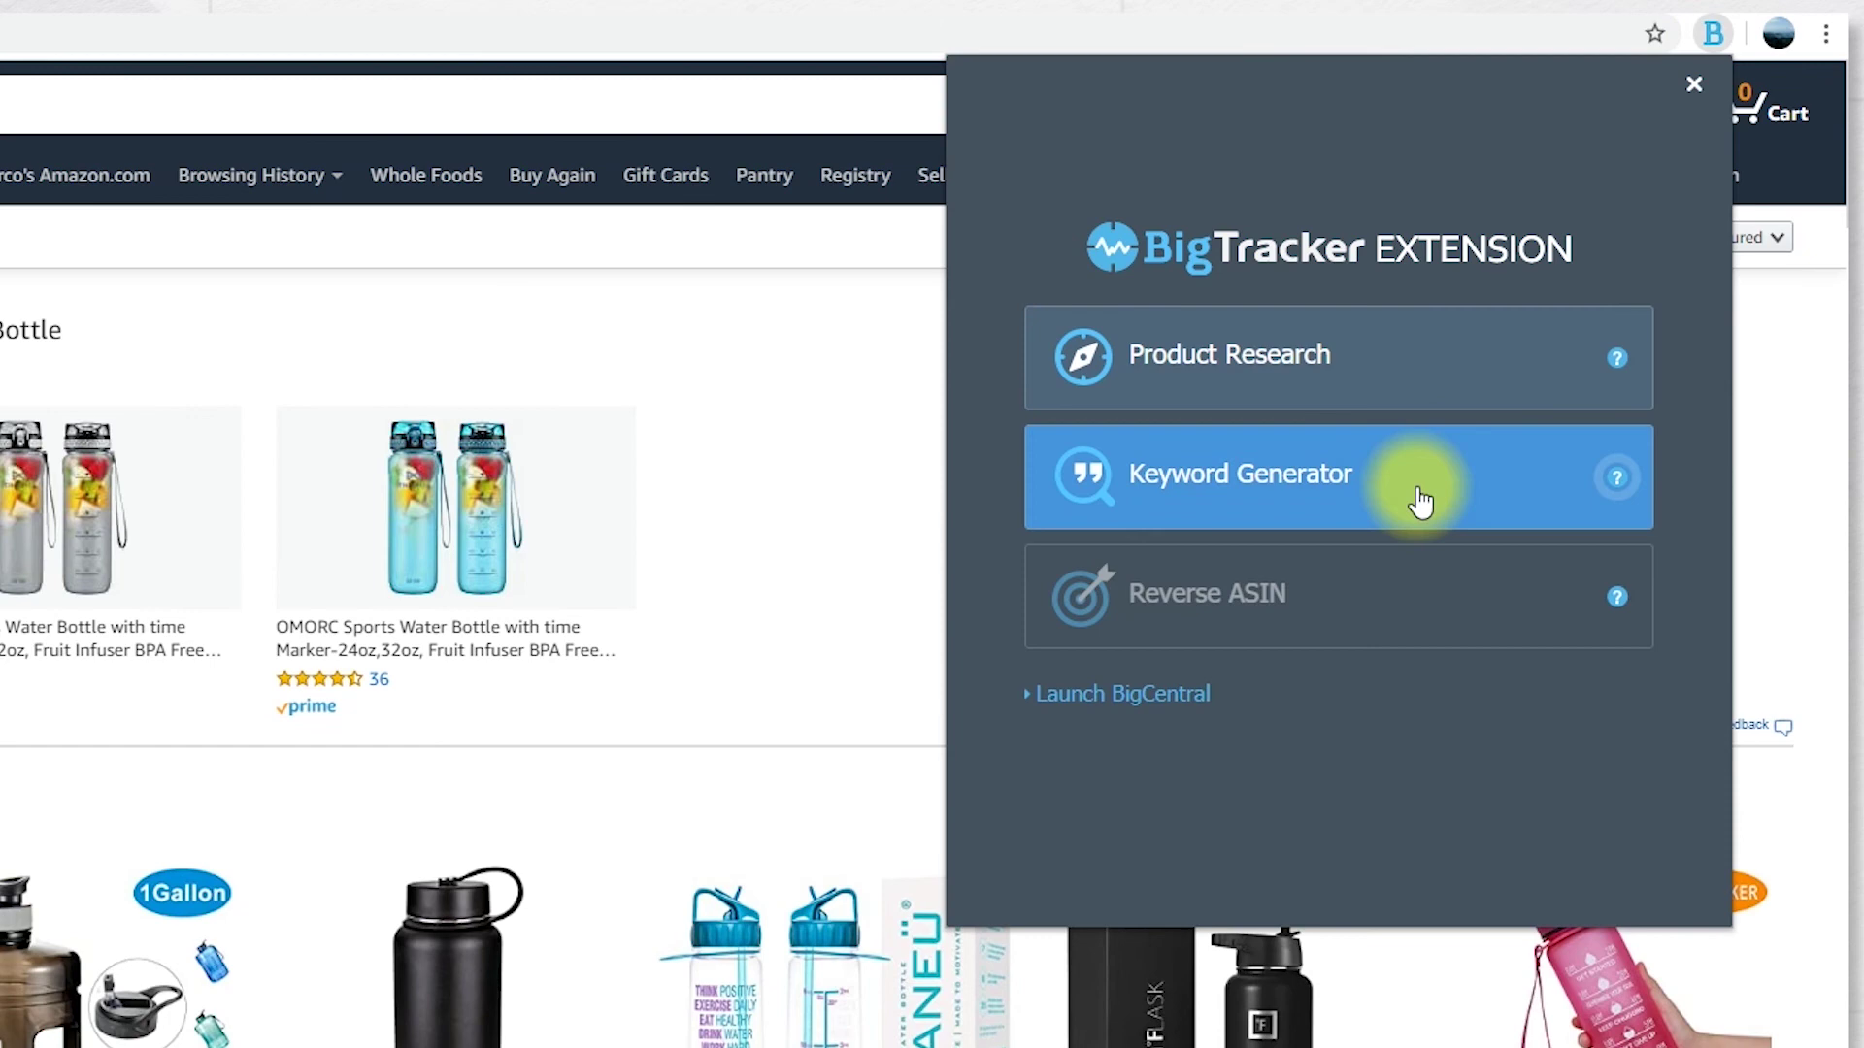
click(1420, 502)
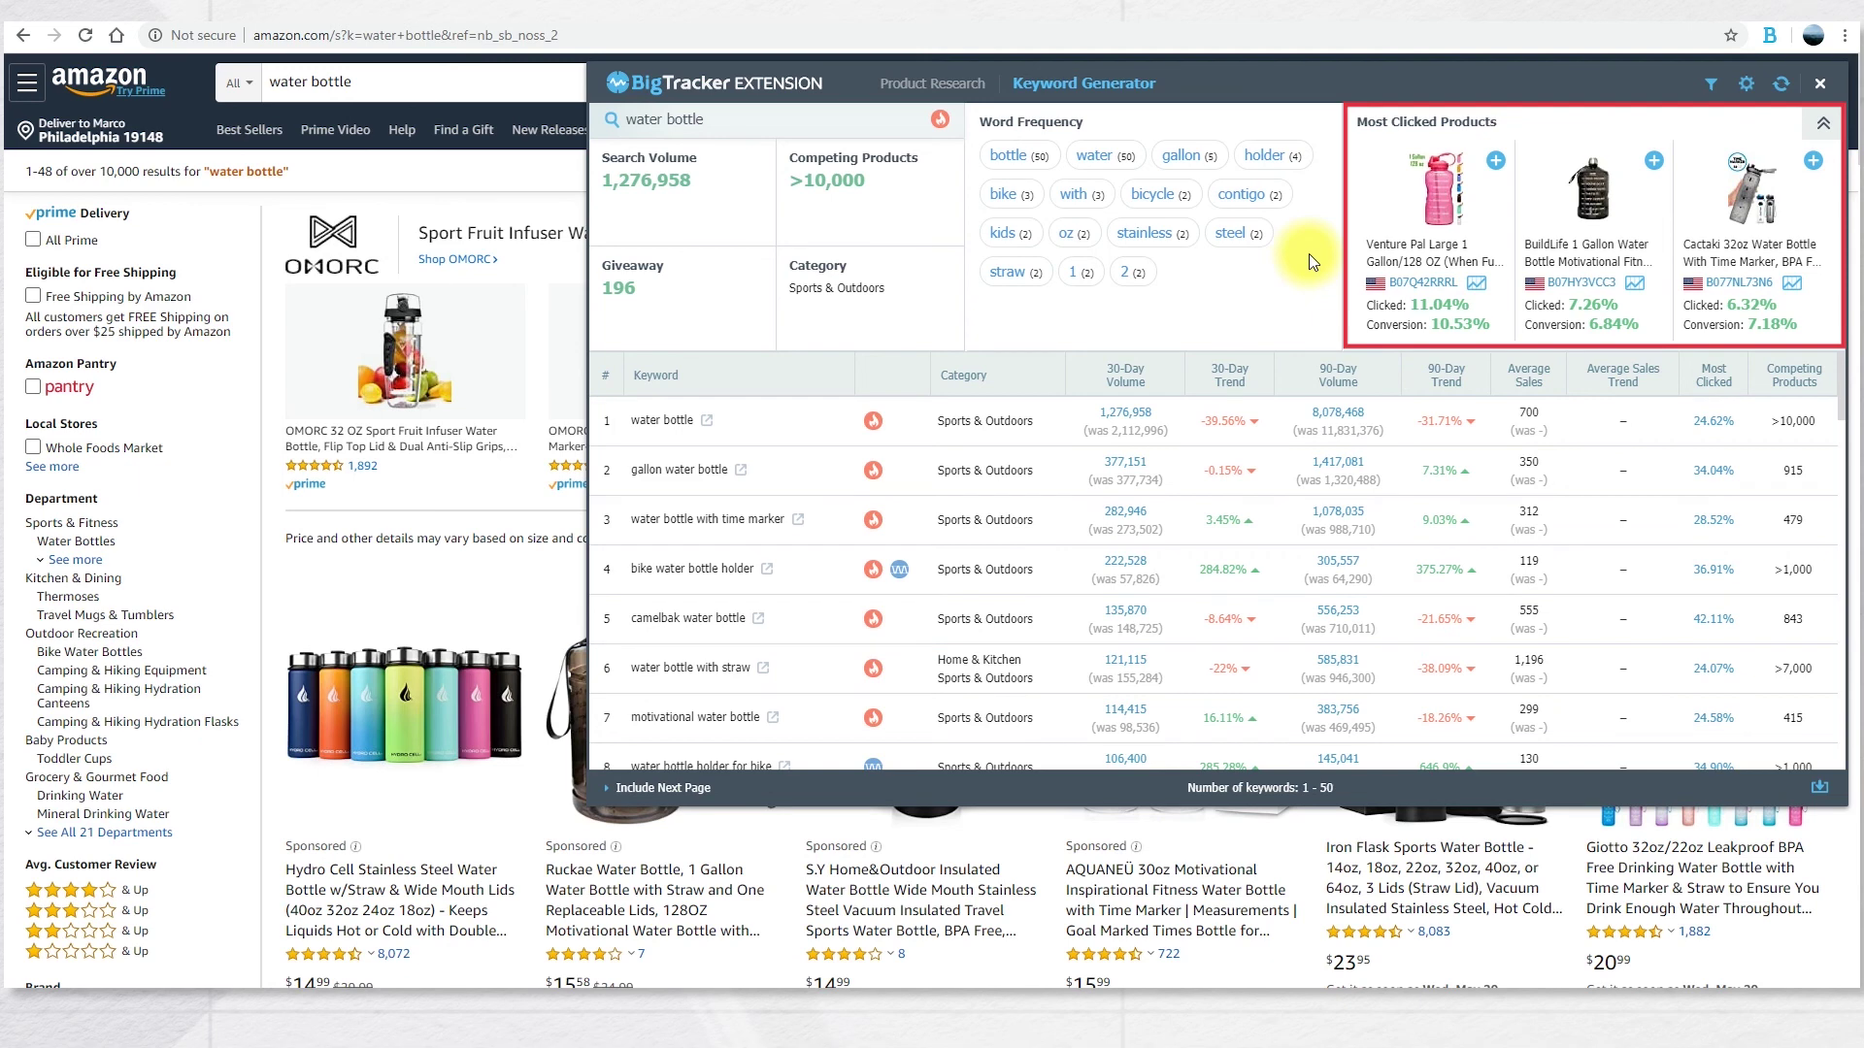
Review Venture Pal's 30-day price and rank chart, then close it.
click(1478, 283)
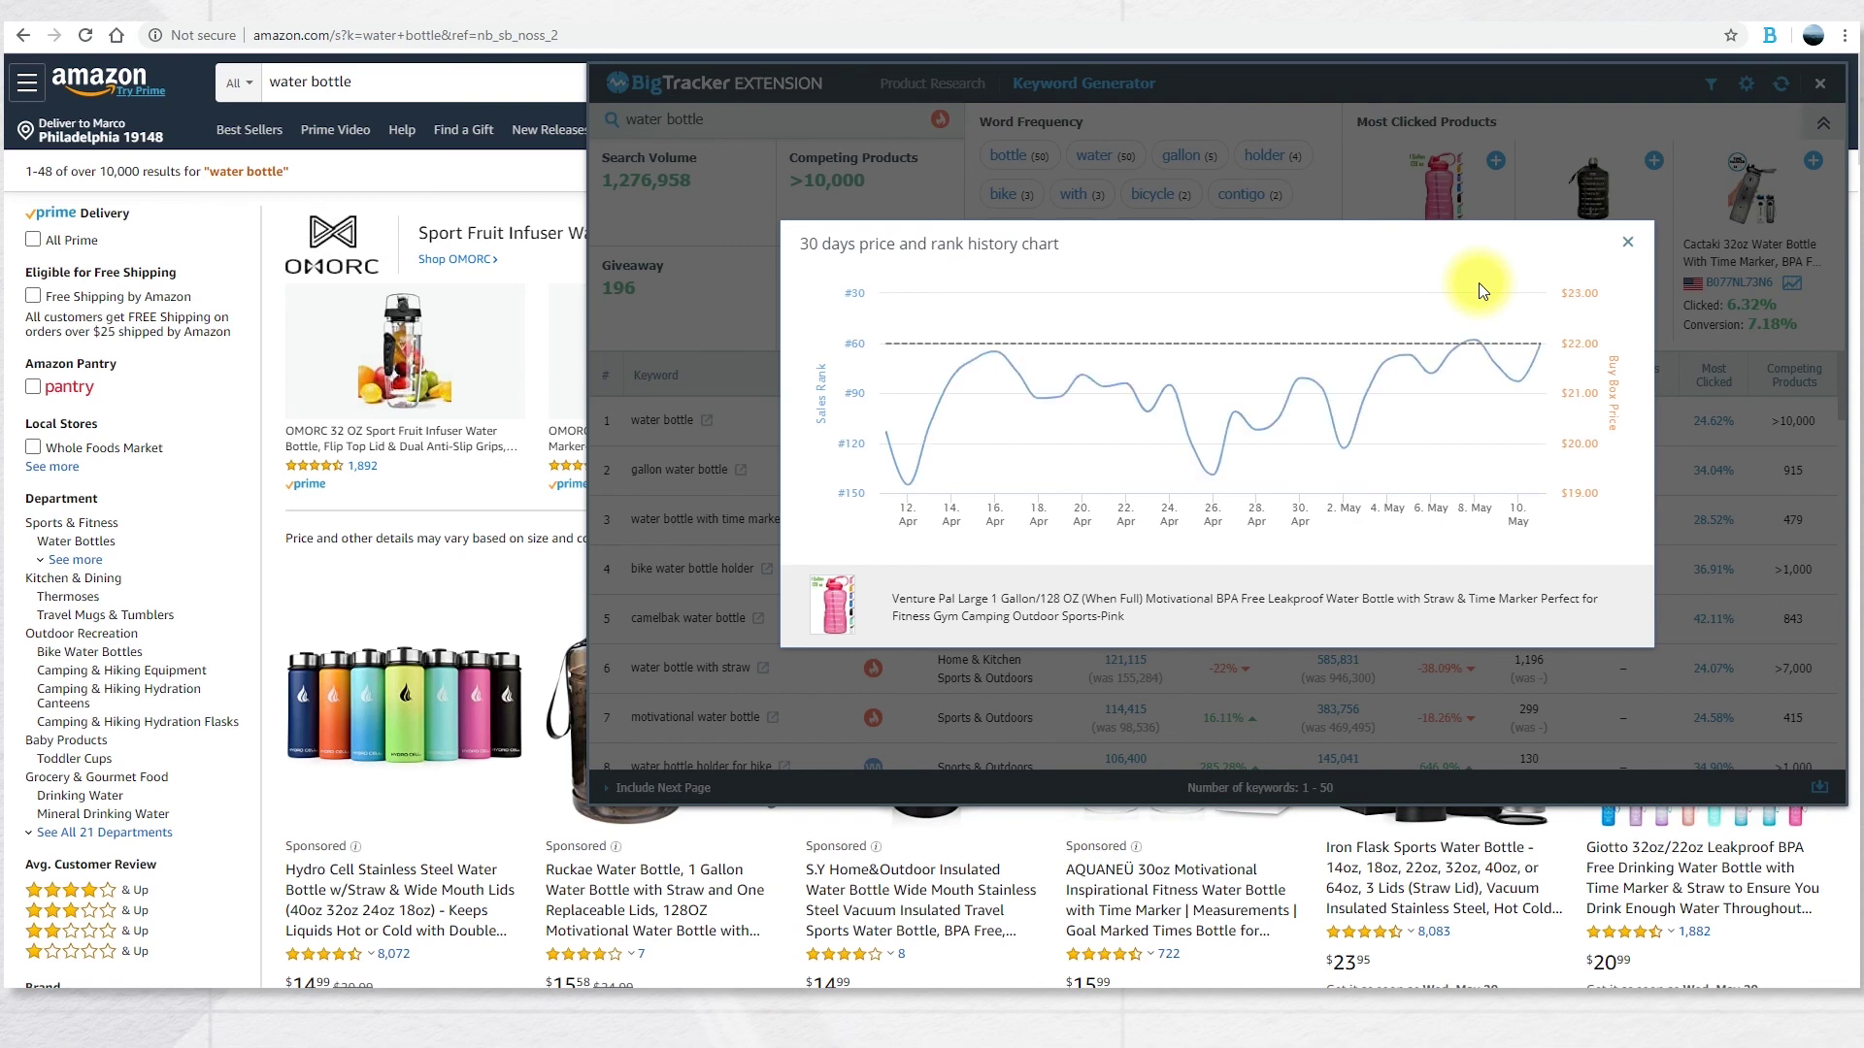
click(1629, 241)
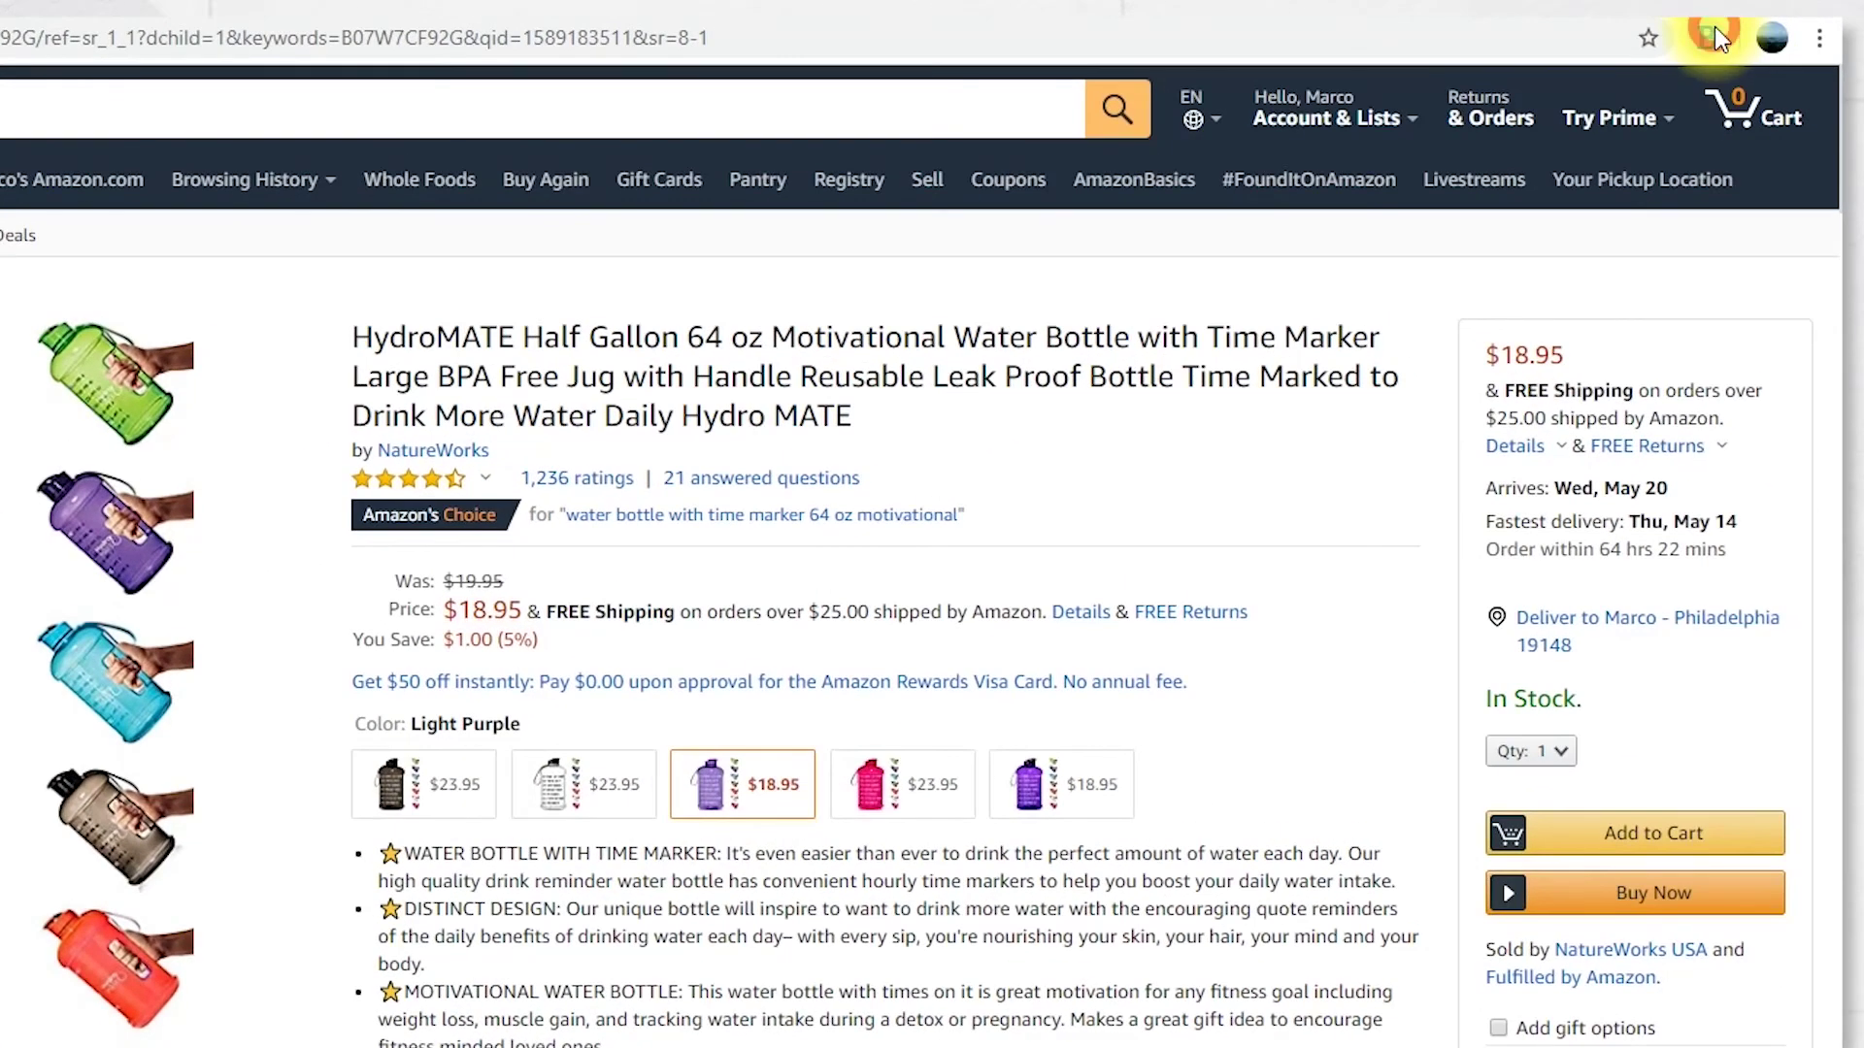
Run a BigTracker Reverse ASIN lookup on the HydroMATE bottle, then return to BigCentral.
click(1714, 26)
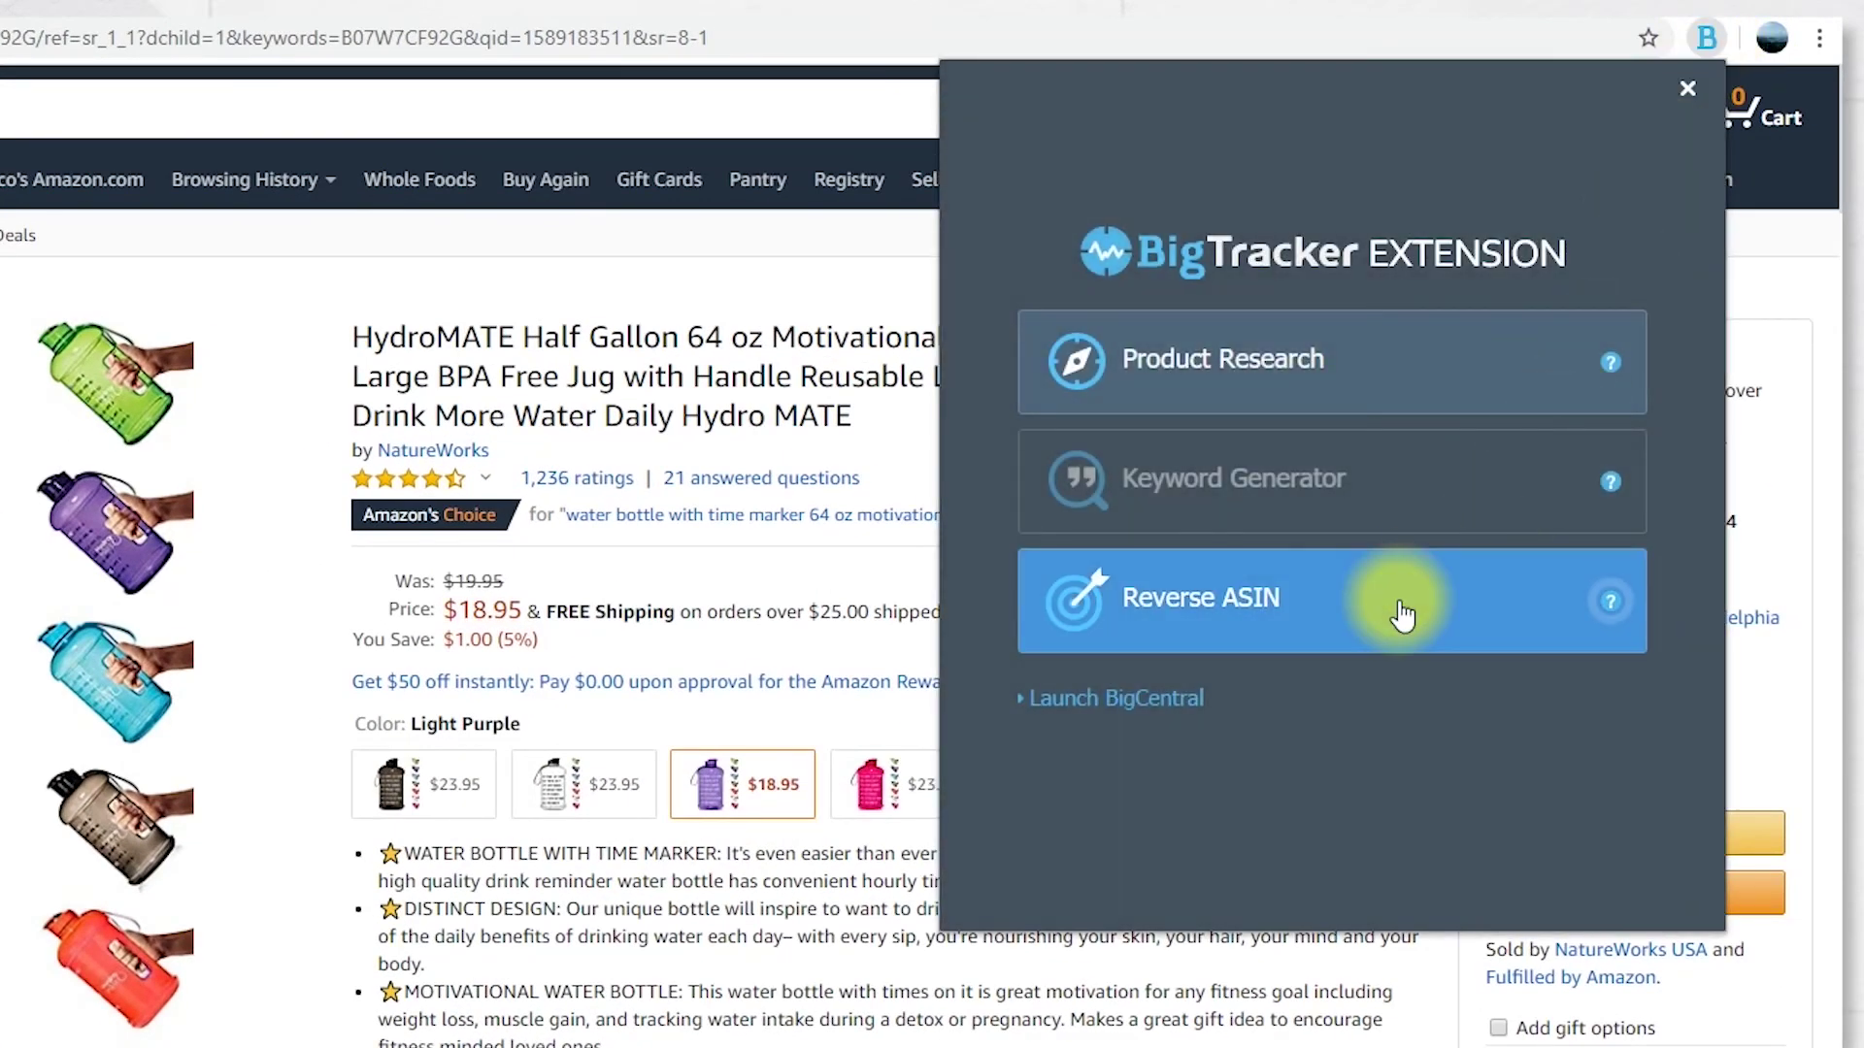
click(1402, 614)
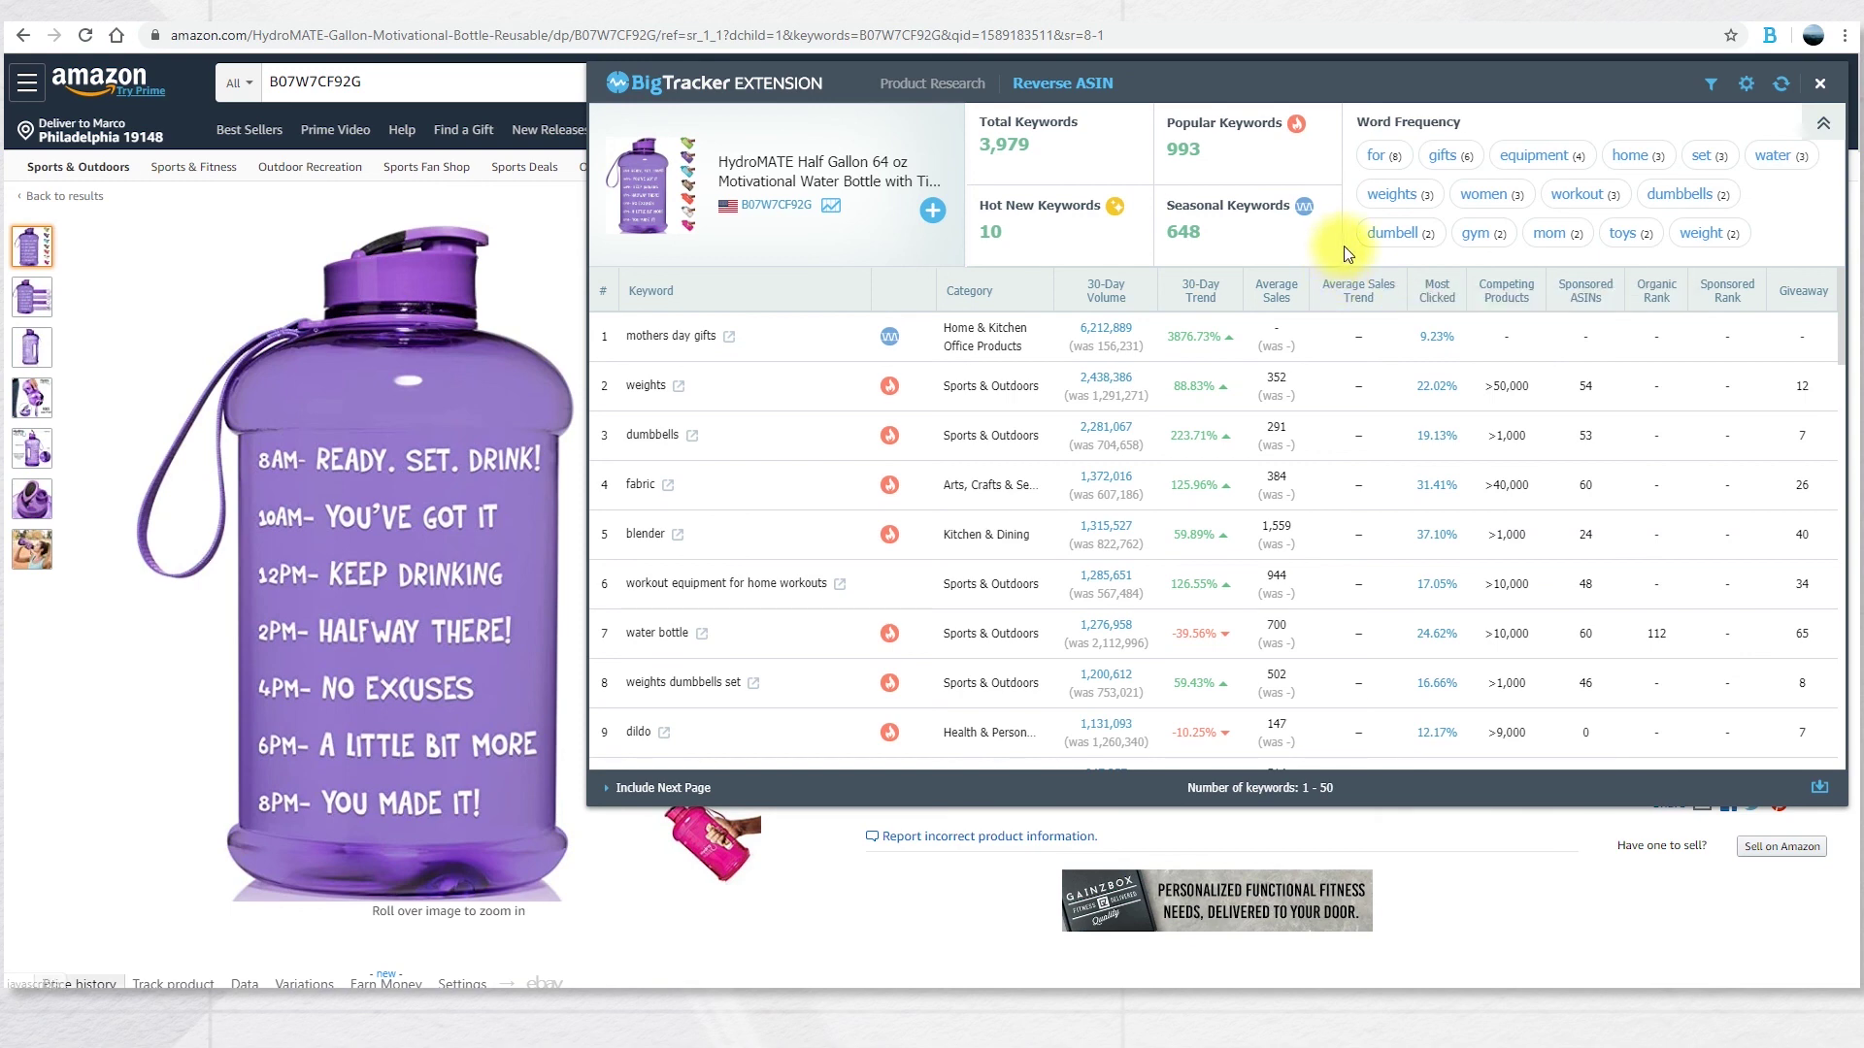
click(1396, 19)
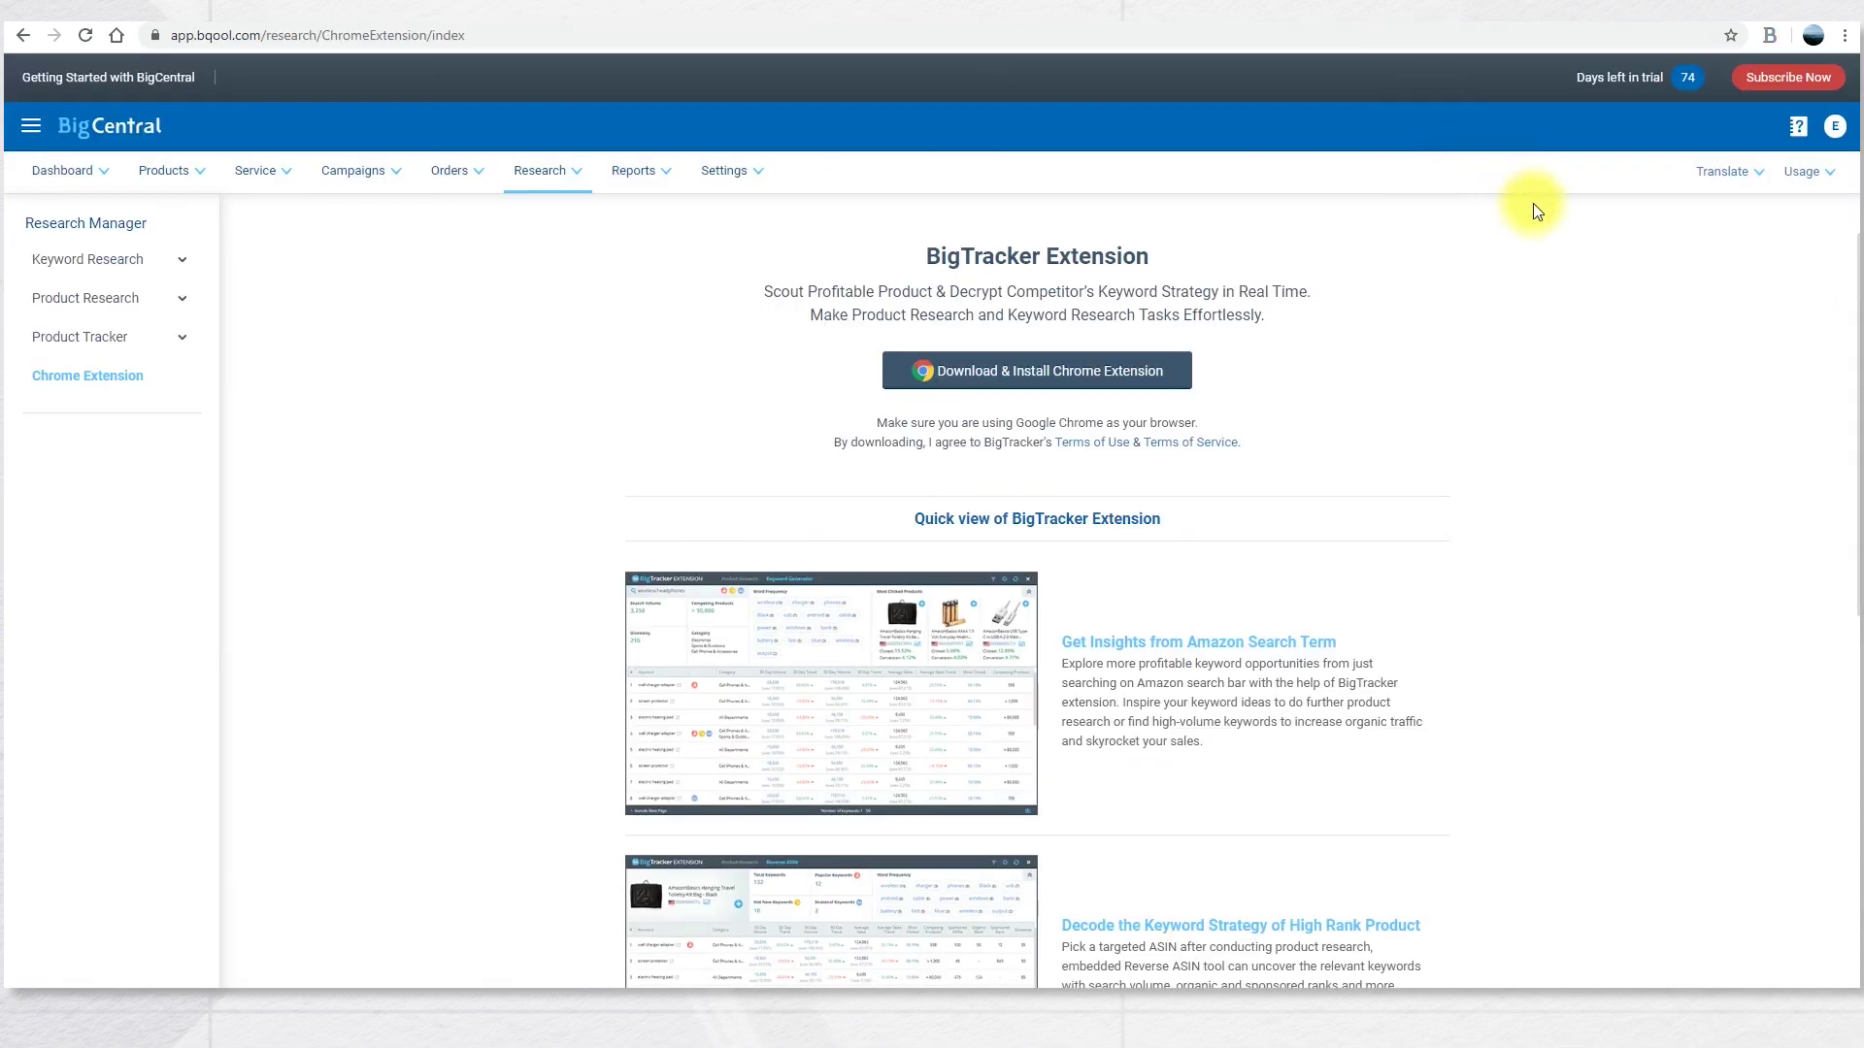
Start a chat with BigCentral support from the help panel and minimize the offline chat.
click(1797, 127)
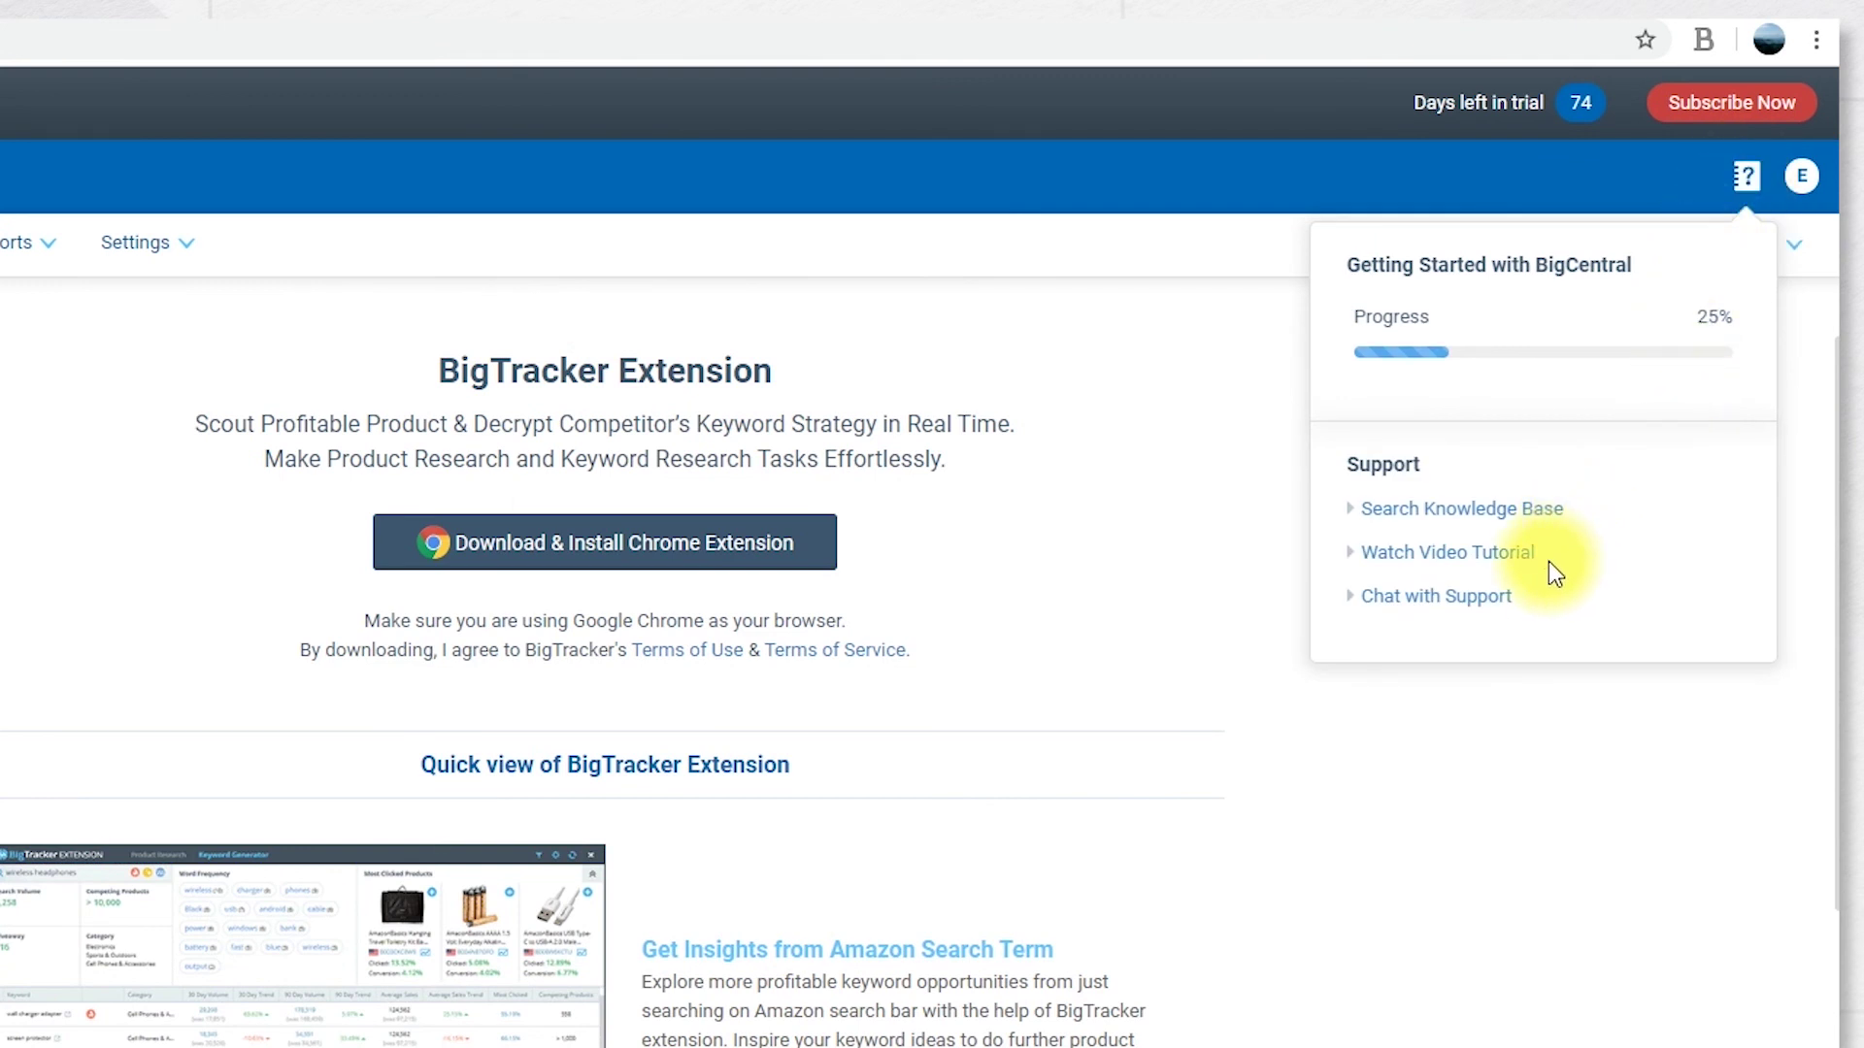
click(1500, 607)
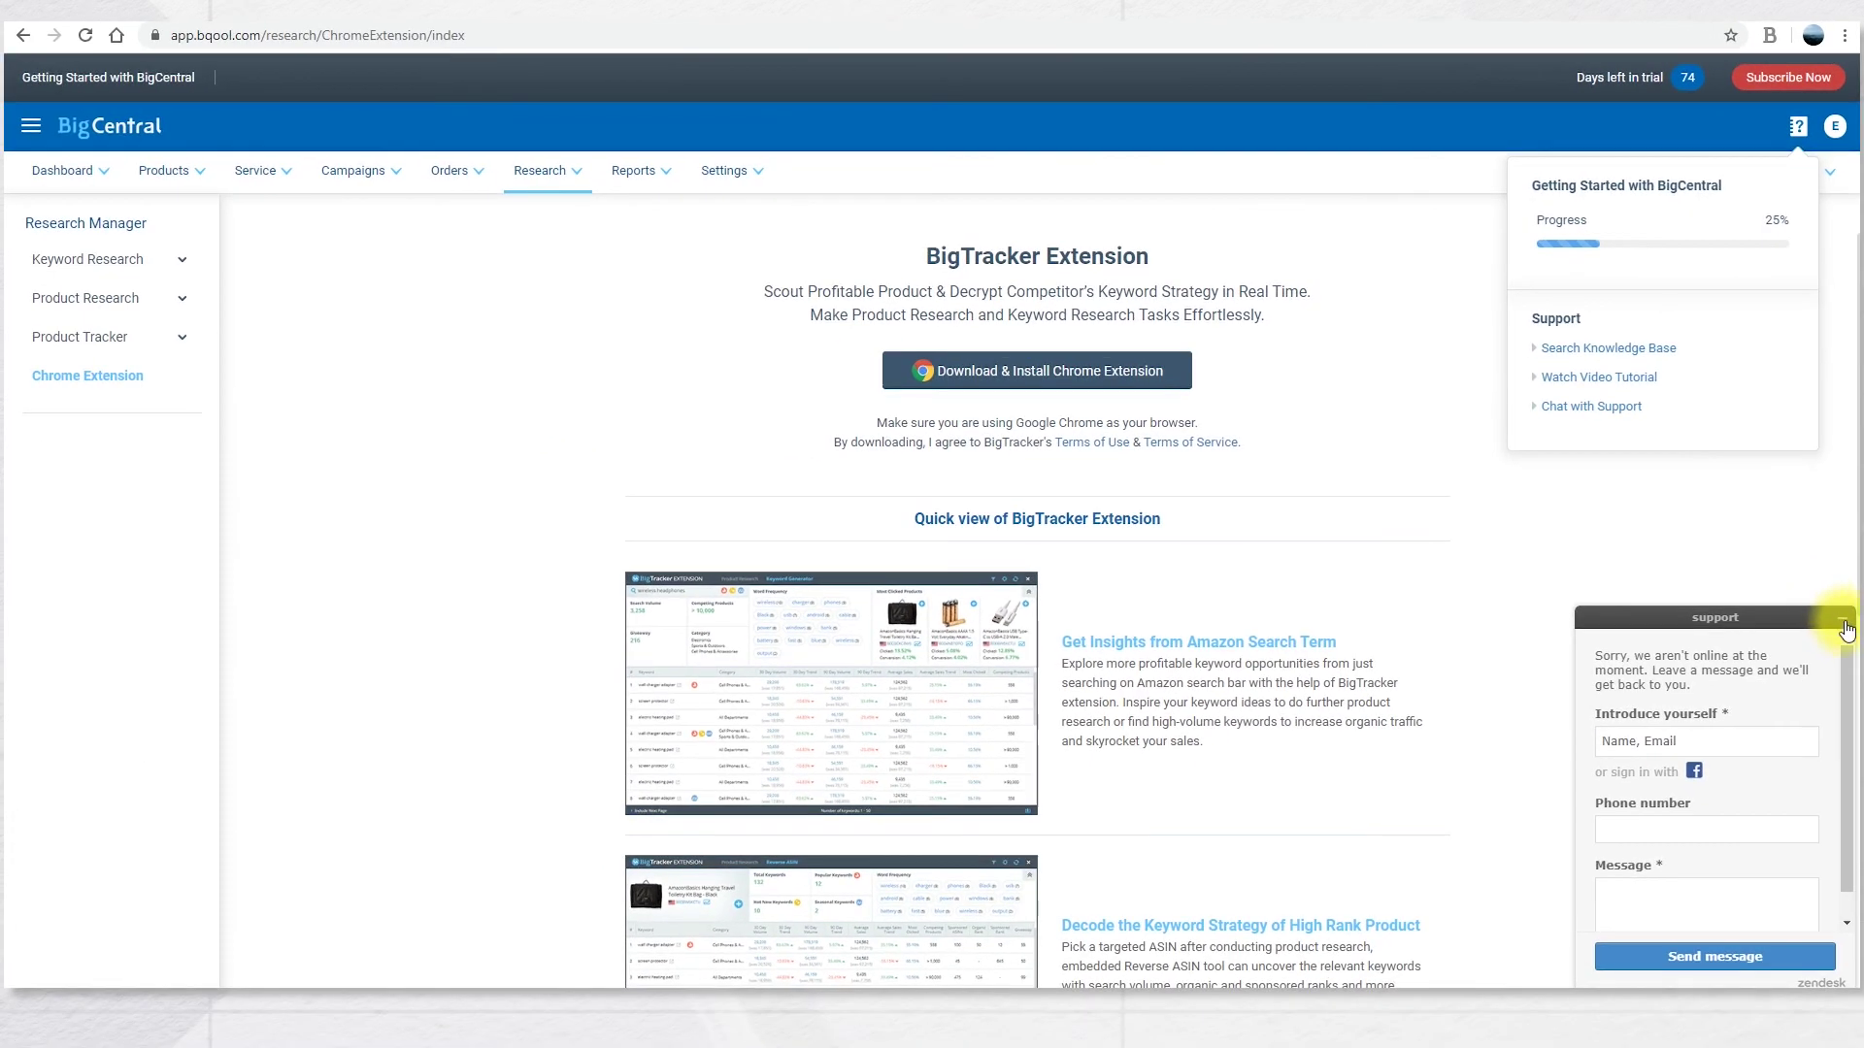
click(1843, 622)
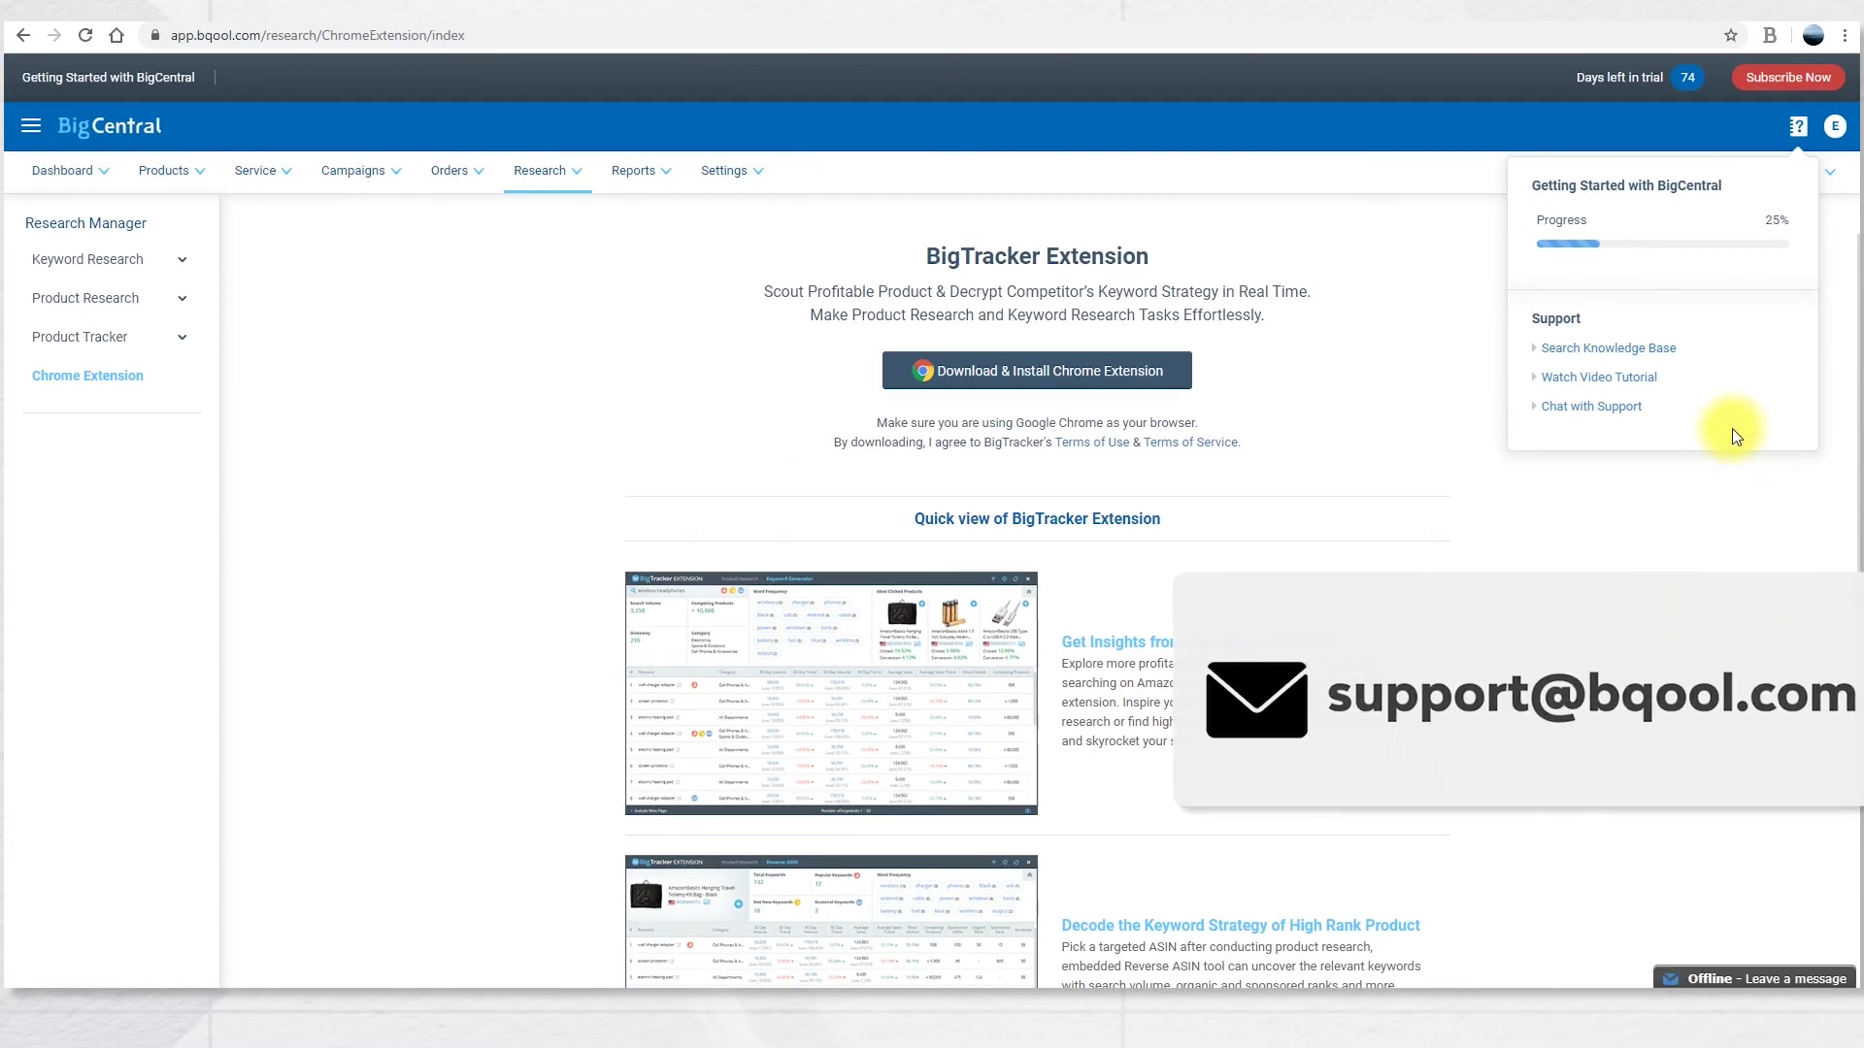